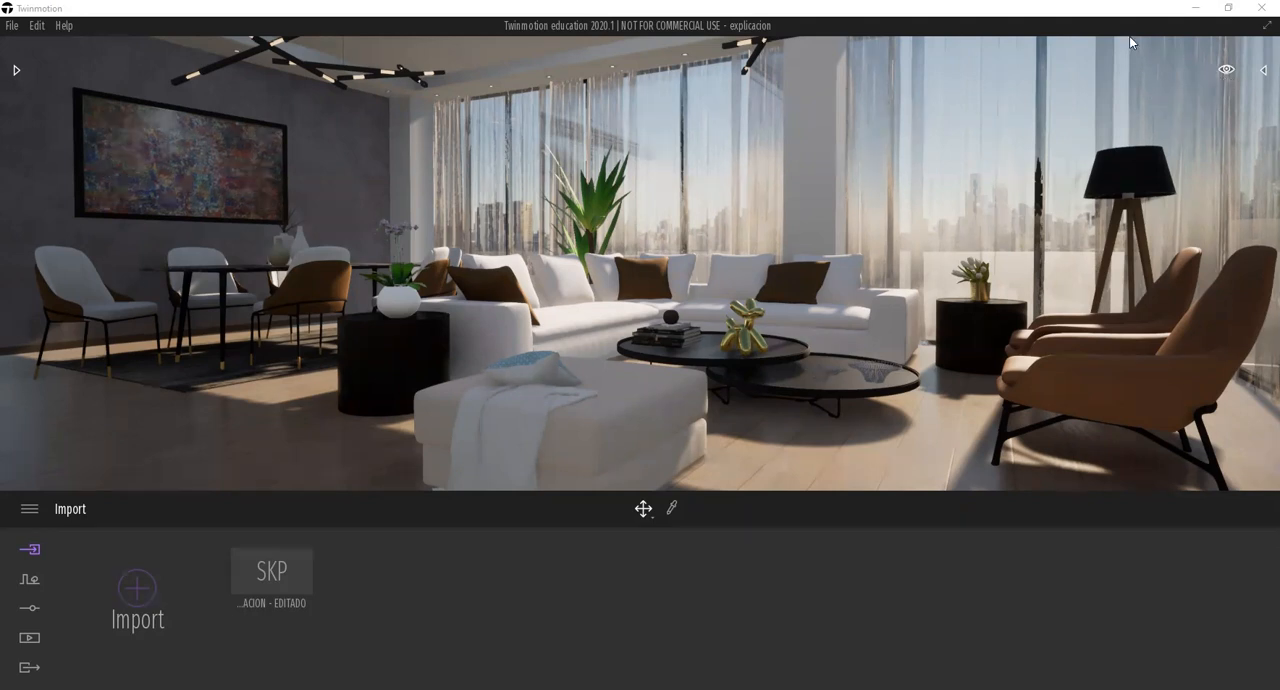
Preview the living room at day times of 04:37, 19:08 and 21:15, then set the day time to 21:50.
click(1226, 72)
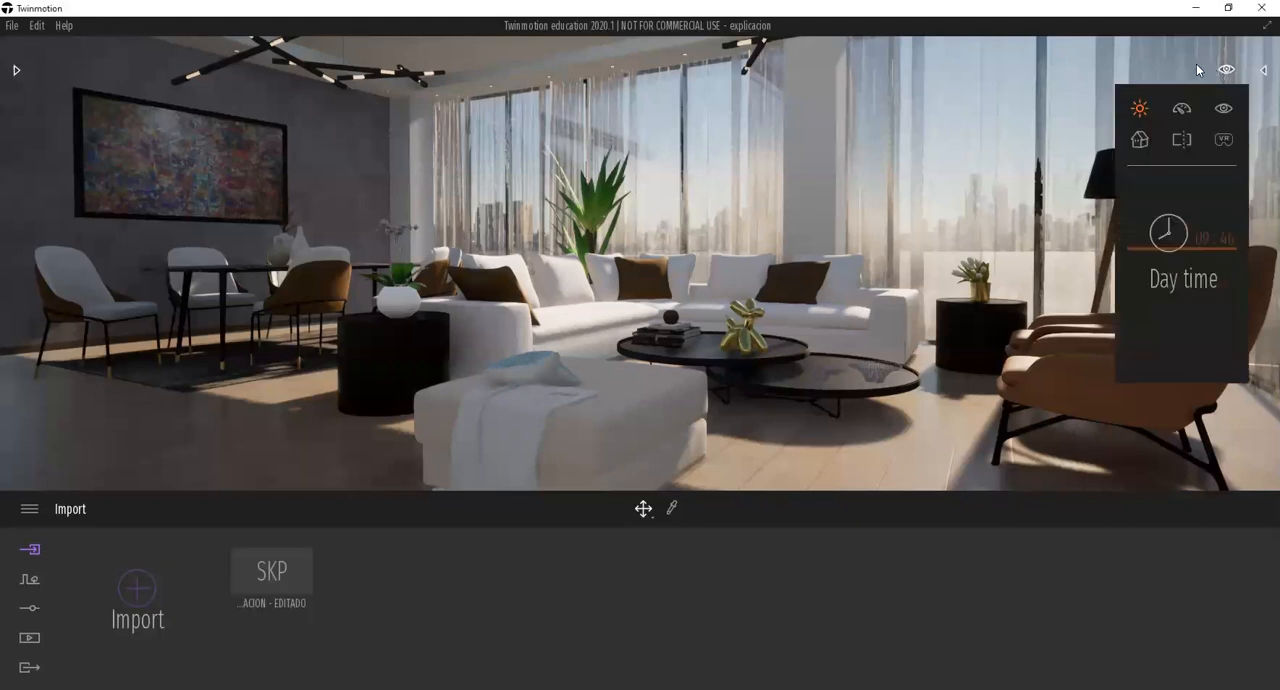
click(1227, 71)
drag(1192, 243, 1187, 222)
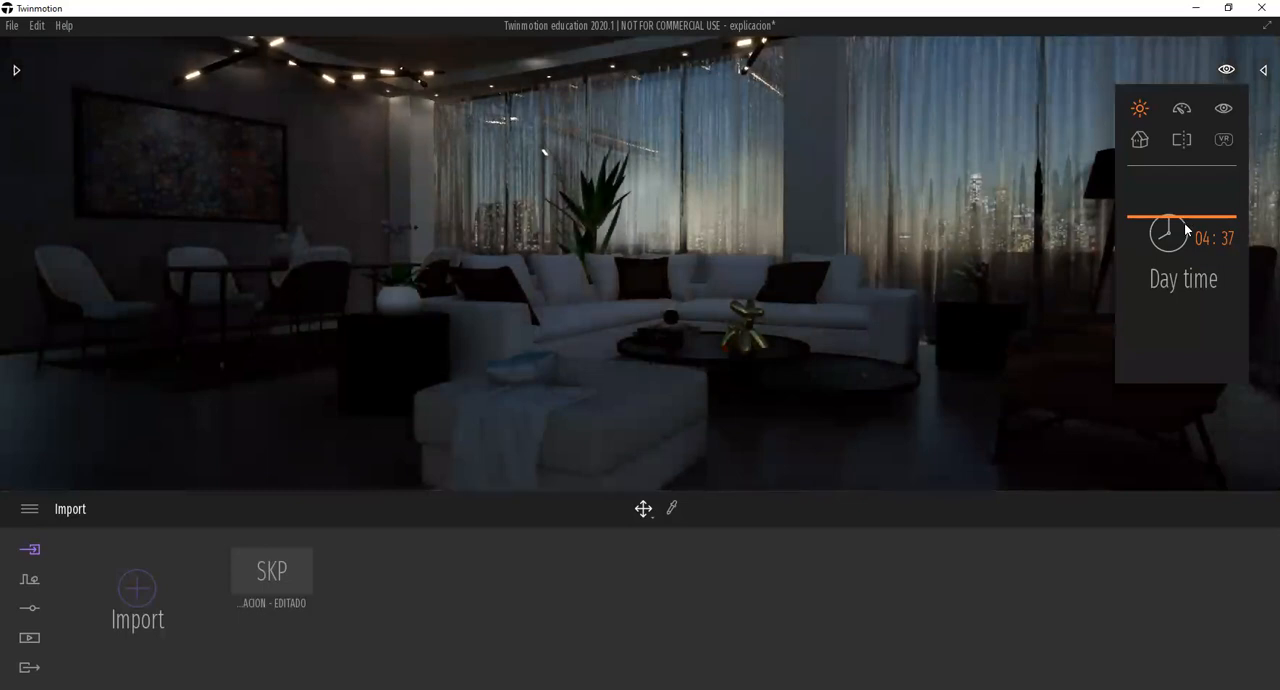
drag(1186, 230, 1183, 306)
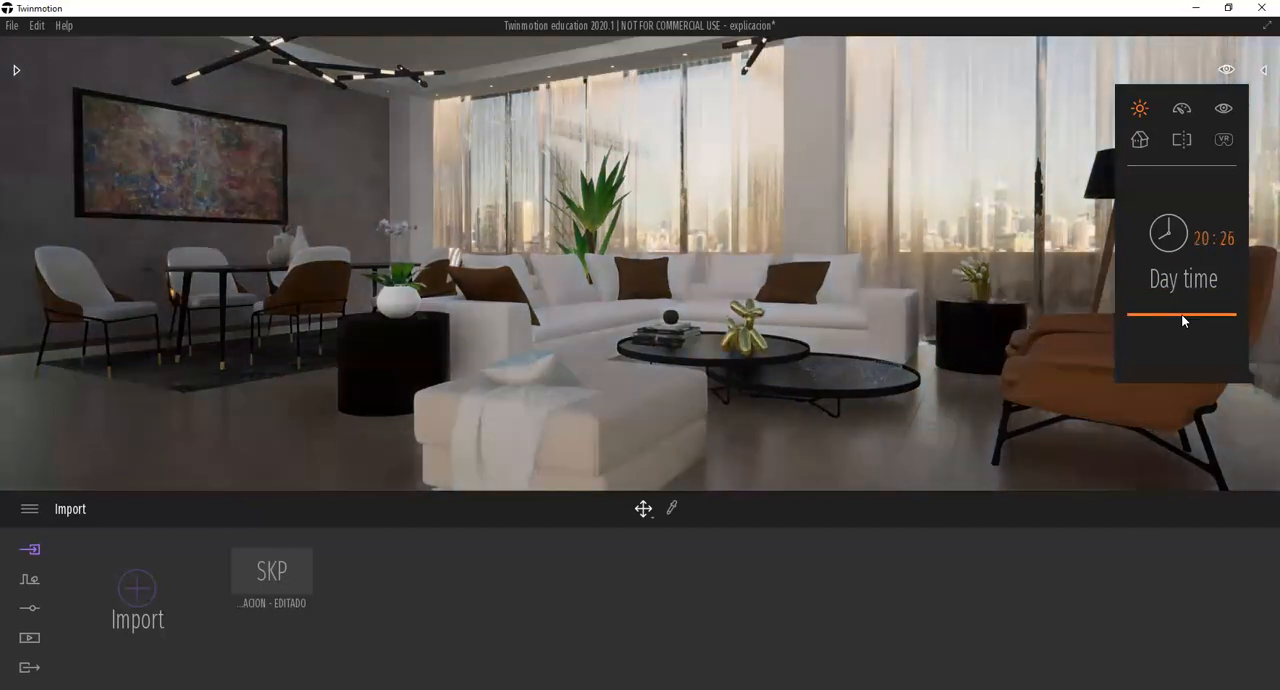
drag(1181, 313, 1181, 316)
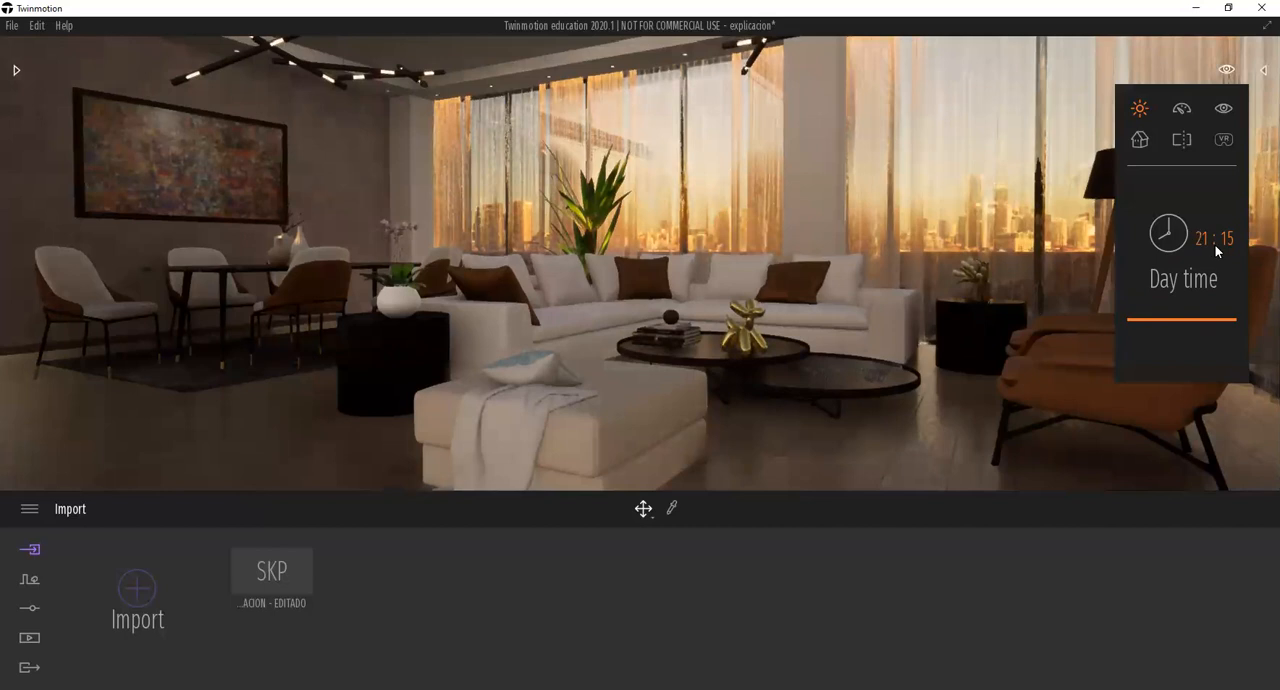
click(1187, 327)
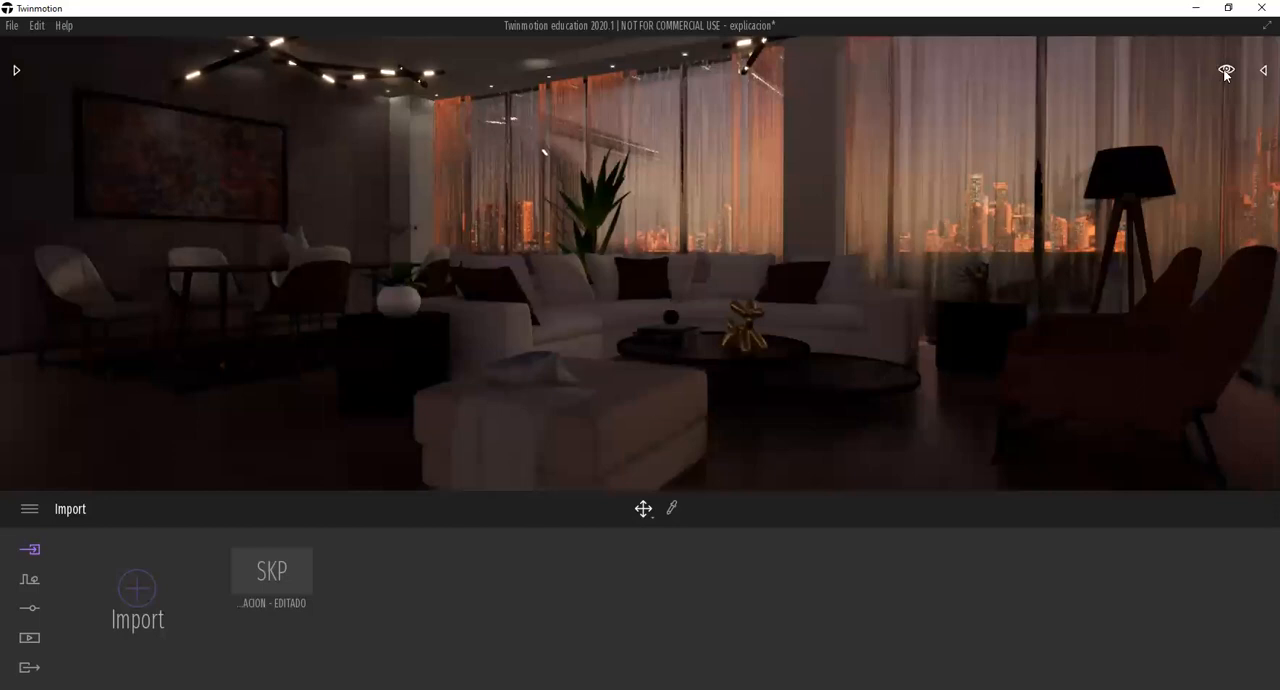
Set the scene's day time to 23:58.
mouse_move(1226, 74)
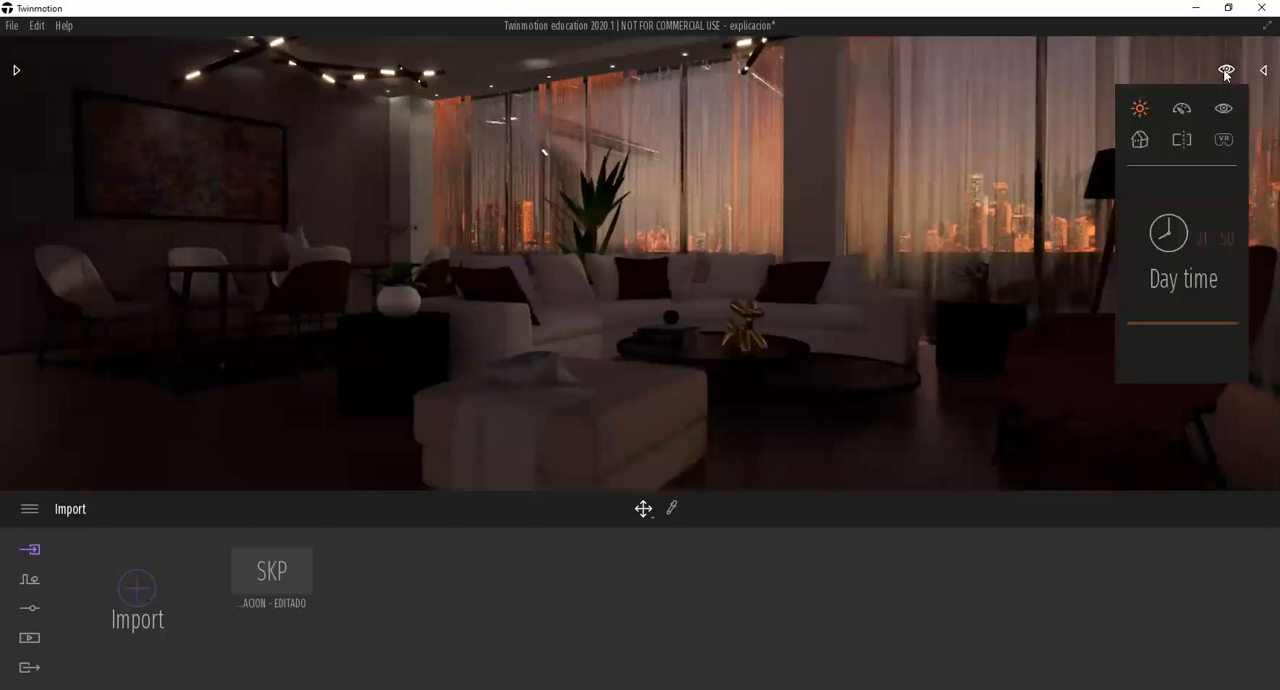
click(1165, 329)
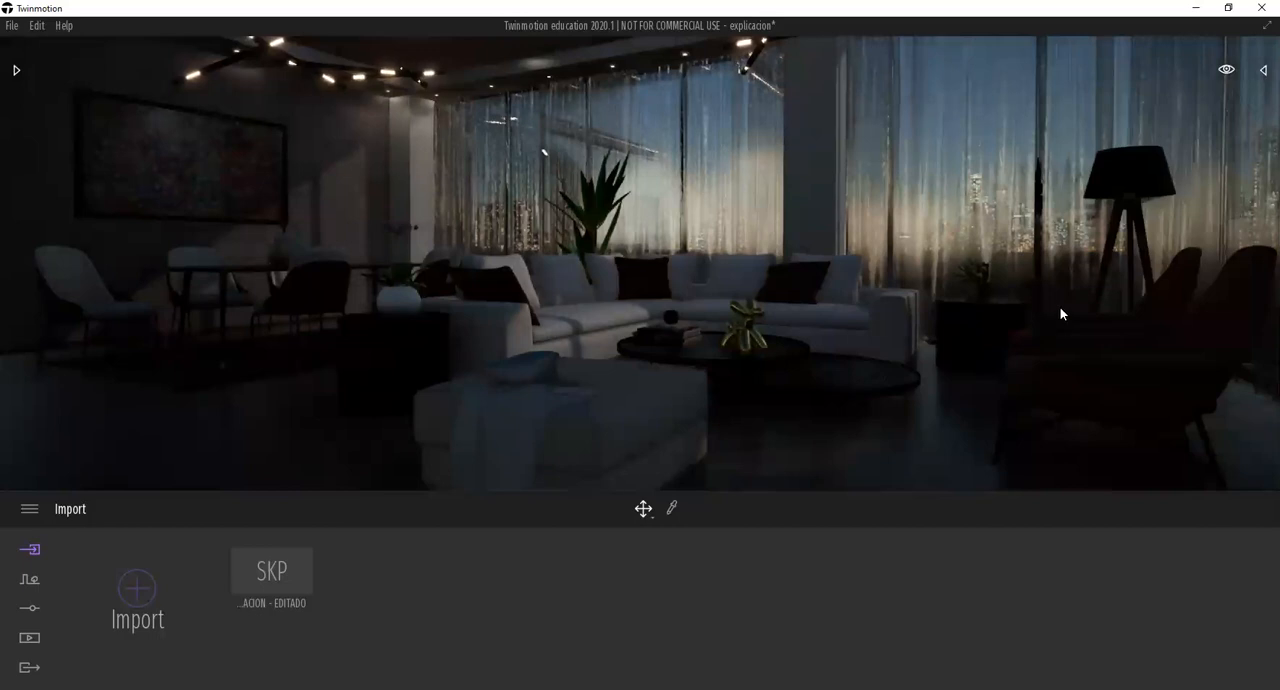
click(1226, 69)
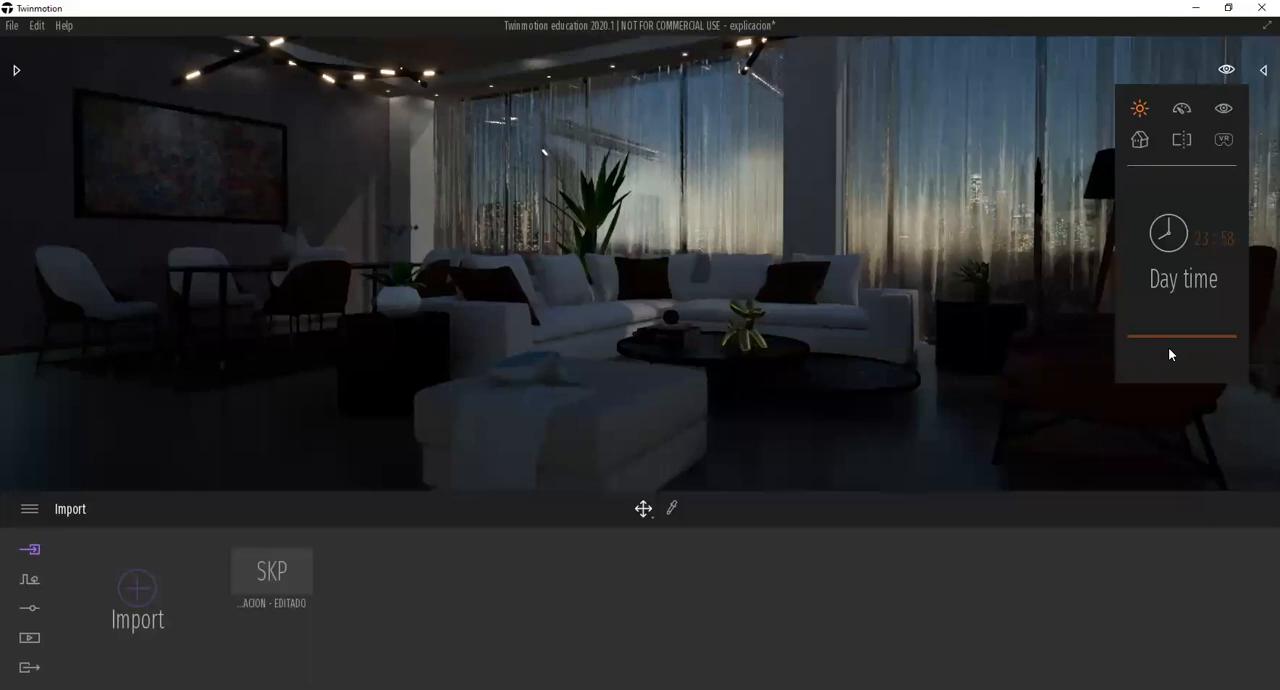
Examine the night-time interior from among the bar stools and from a wide viewpoint behind the marble counter.
shift+middle_drag(795, 400, 773, 401)
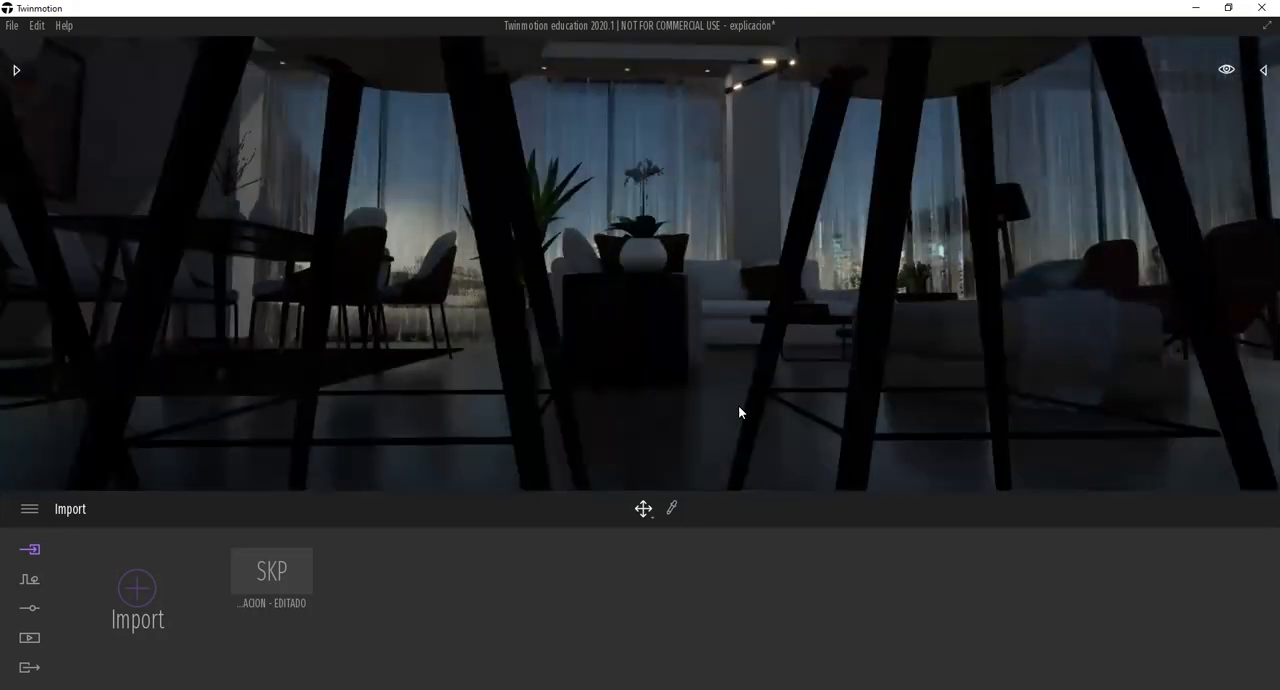
scroll(738, 405, down, 5)
shift+middle_drag(738, 405, 727, 355)
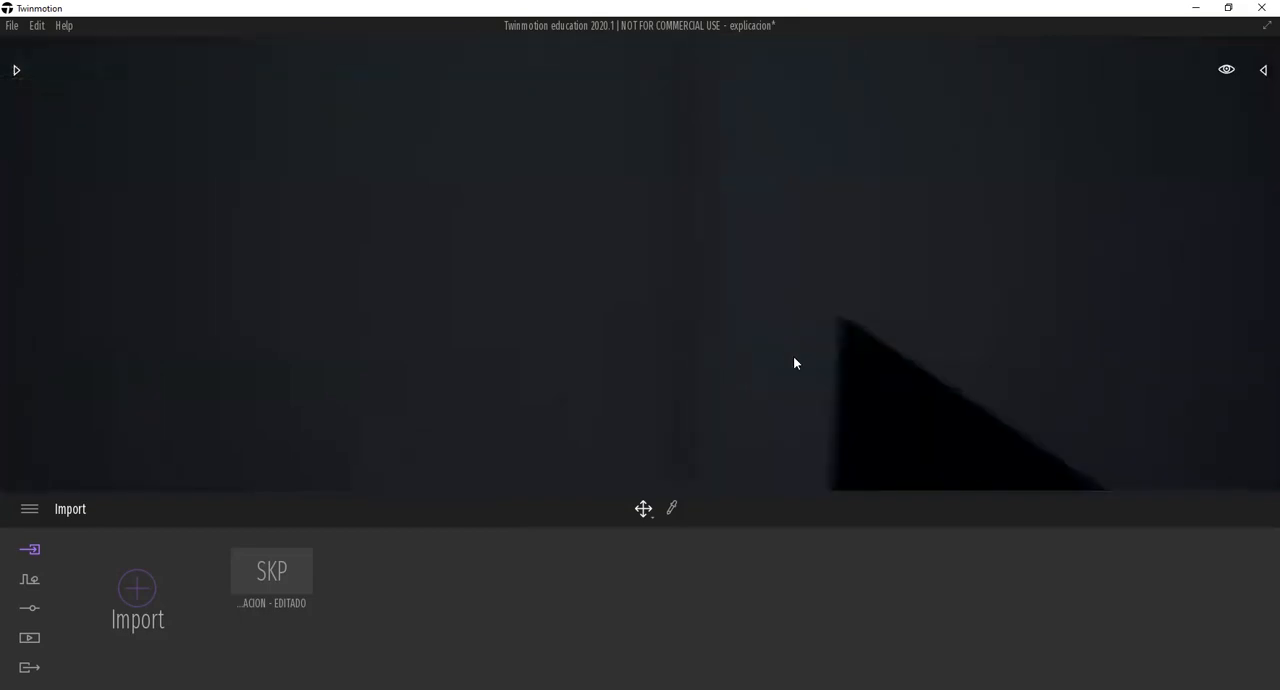
scroll(809, 363, up, 6)
scroll(809, 363, up, 2)
right_drag(809, 363, 770, 363)
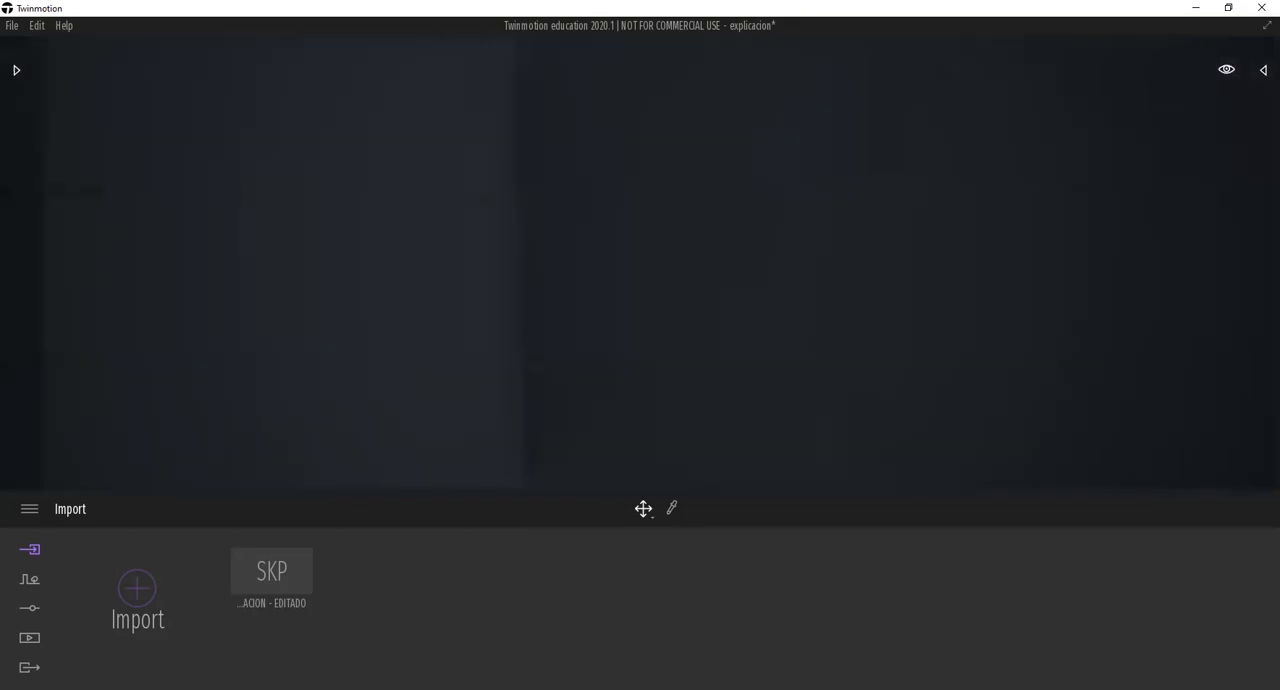
scroll(809, 363, down, 1)
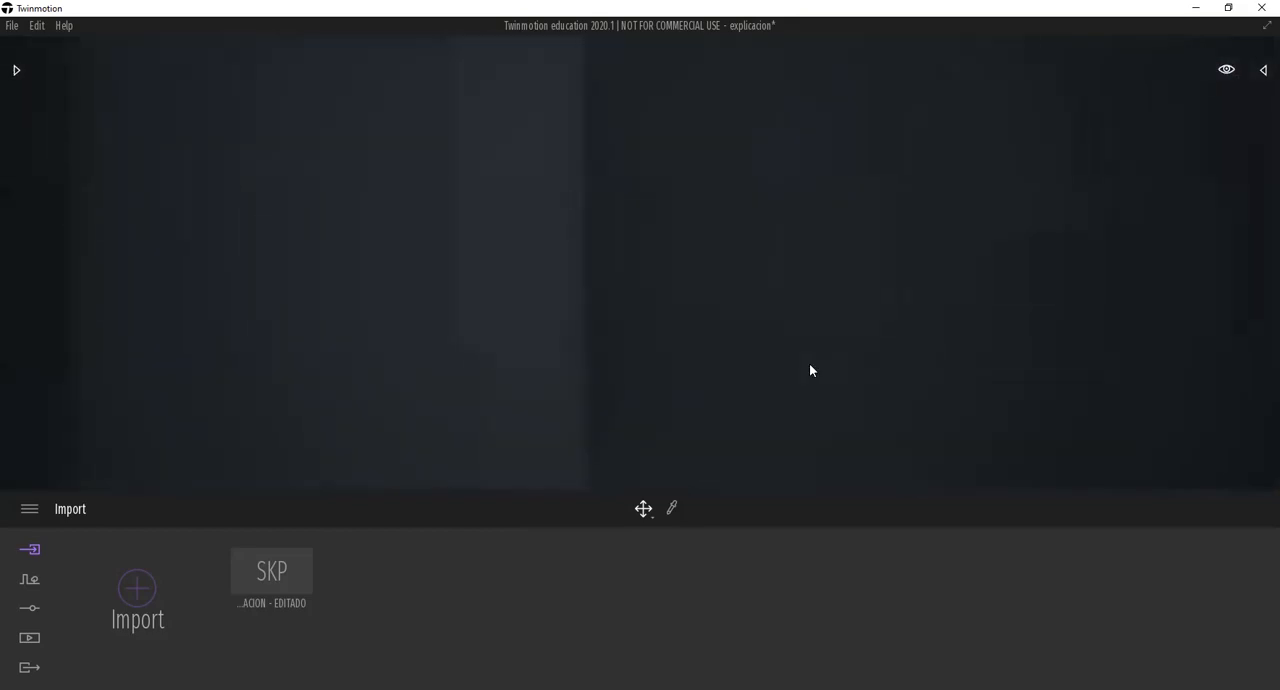
scroll(809, 363, up, 1)
scroll(809, 363, down, 1)
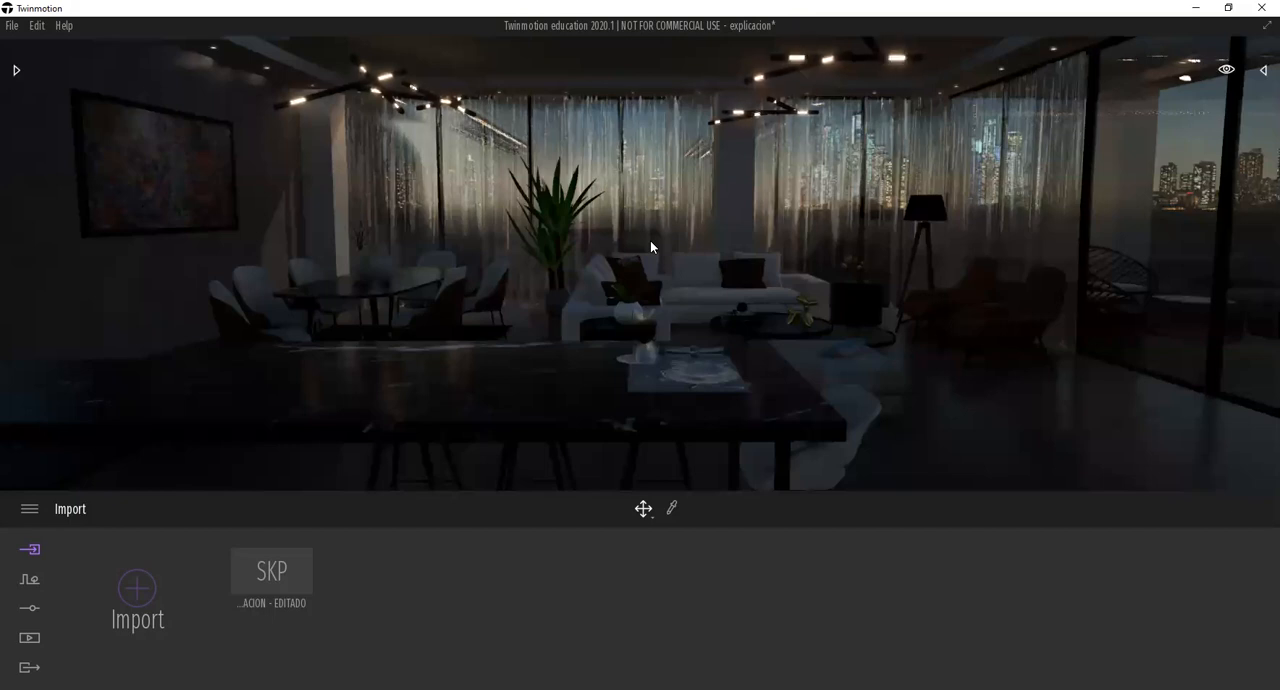
Try day times of 21:01 and 19:01 on the wide interior view, then set the day time to 10:42.
click(1226, 69)
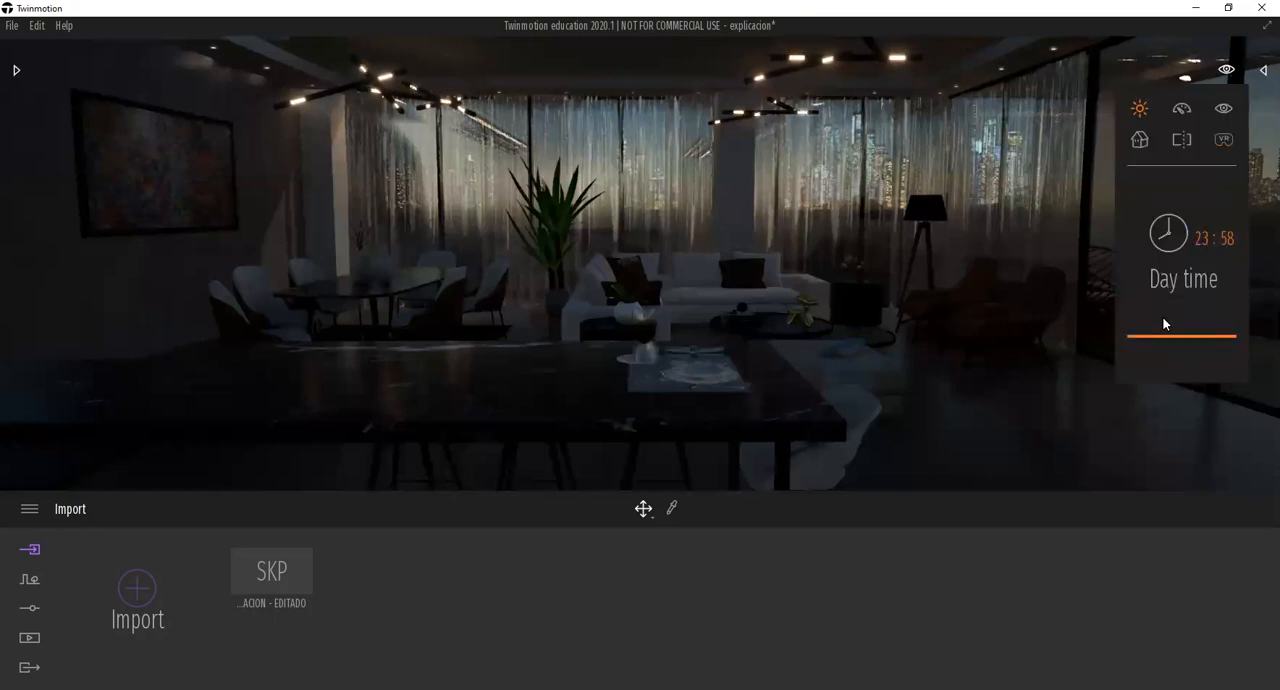
click(1163, 318)
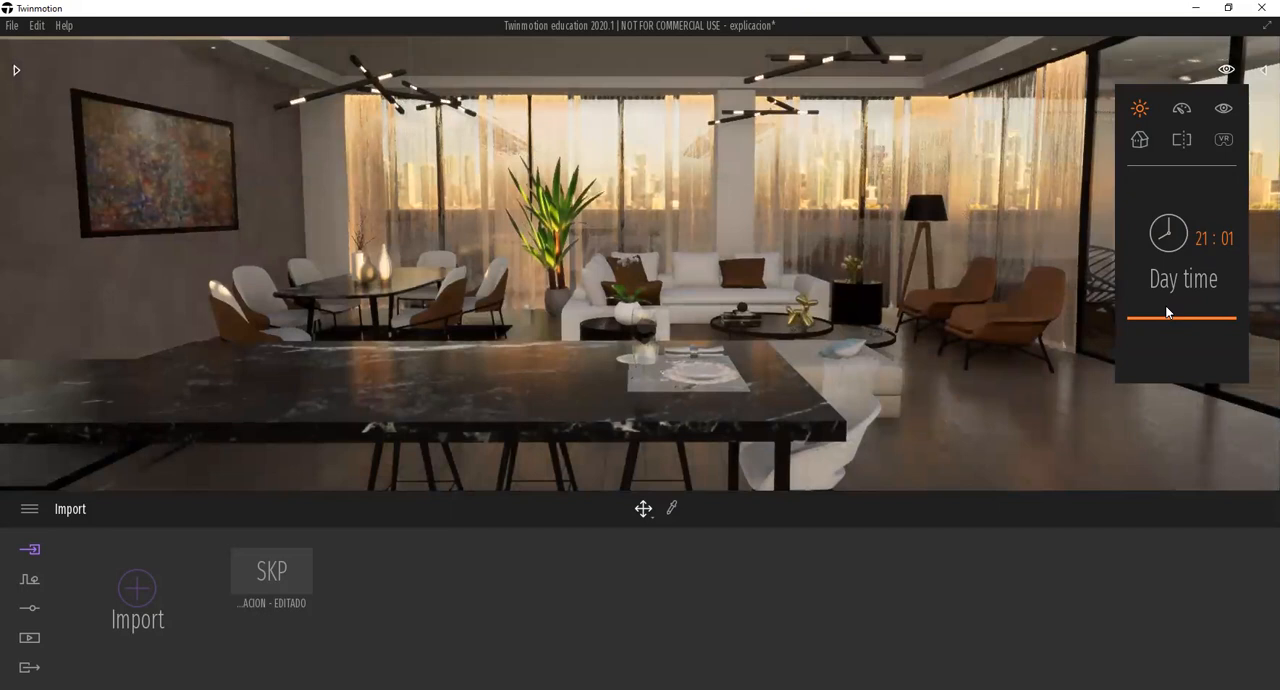
click(1166, 307)
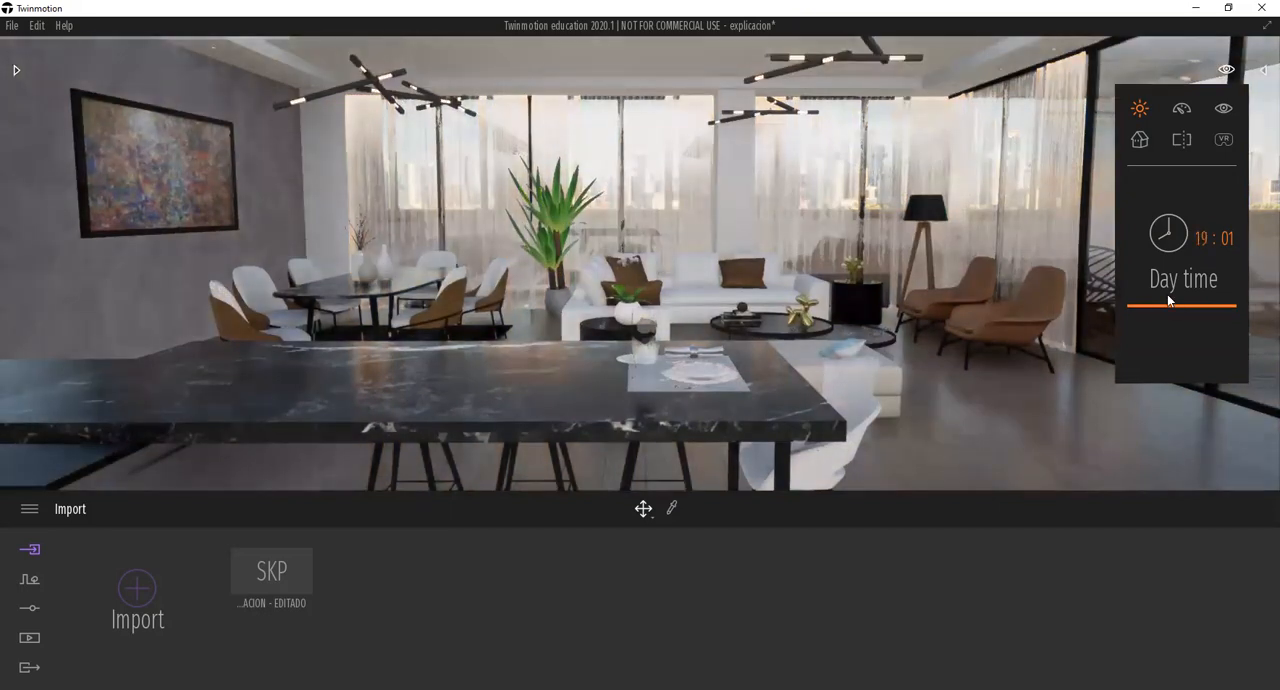
drag(1167, 294, 1177, 253)
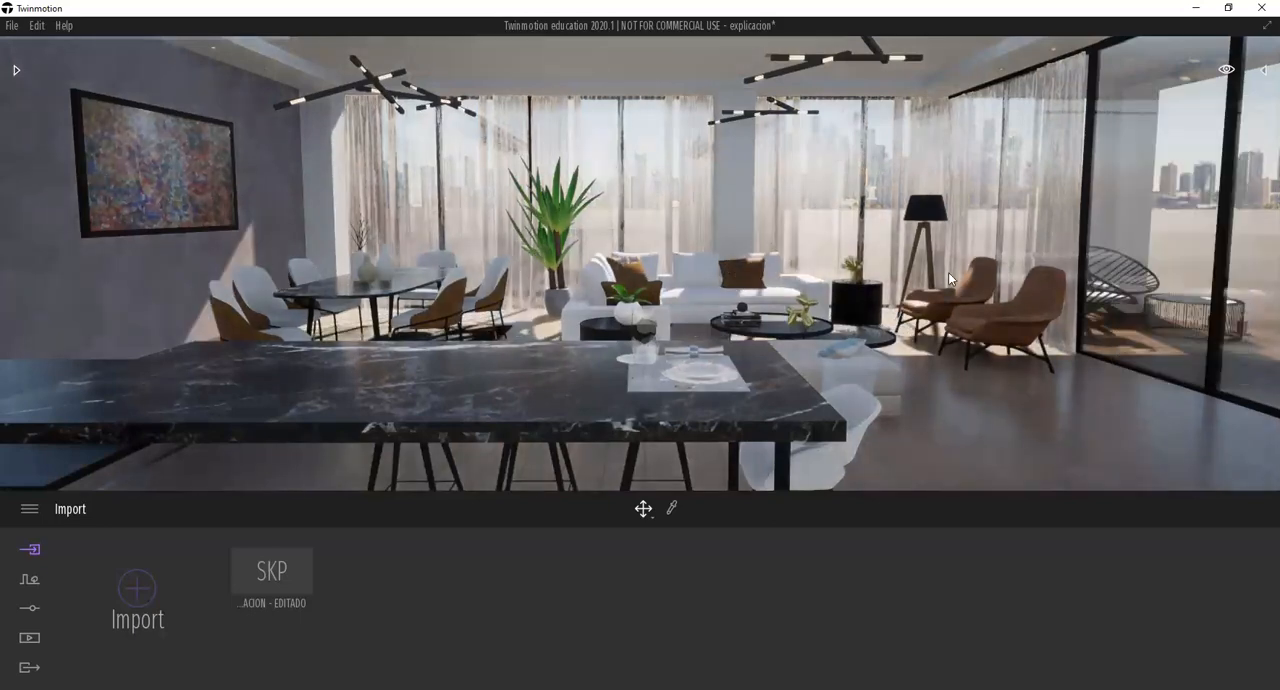
Frame the sofa and coffee tables from a low viewpoint and try a 05:26 day time, settling on 08:36.
scroll(869, 323, up, 7)
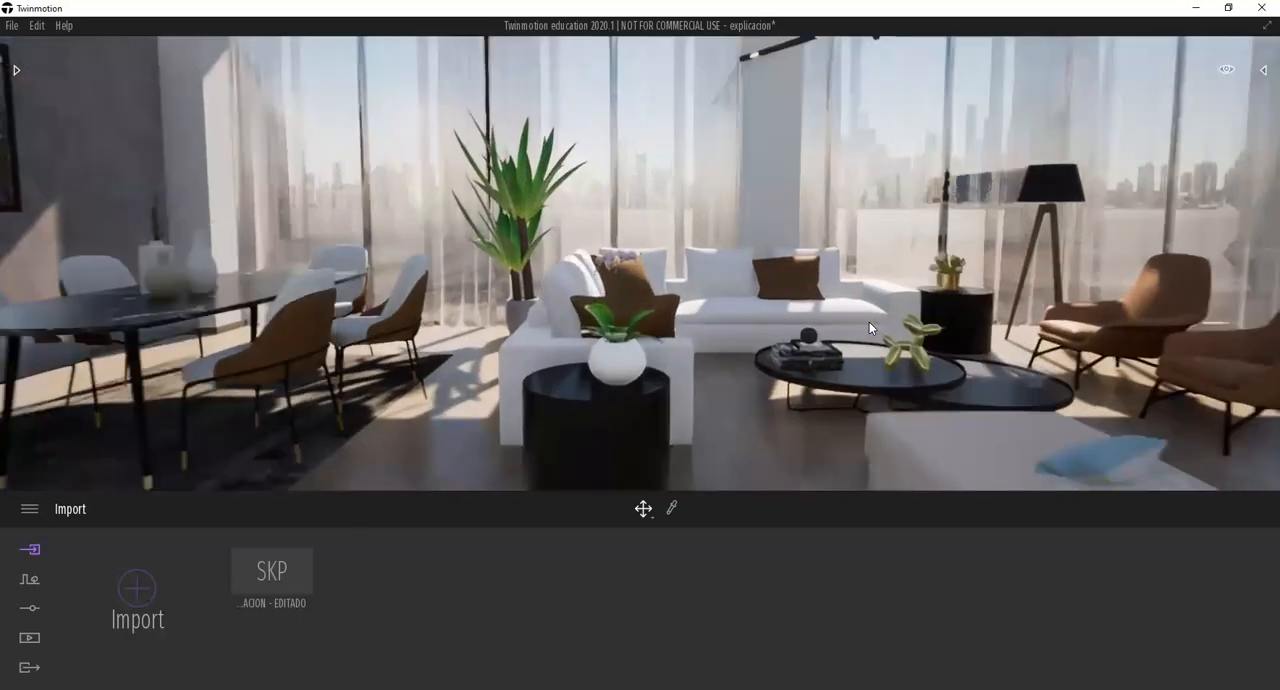
mouse_move(857, 322)
shift+middle_down()
mouse_move(700, 328)
mouse_move(849, 321)
shift+middle_up()
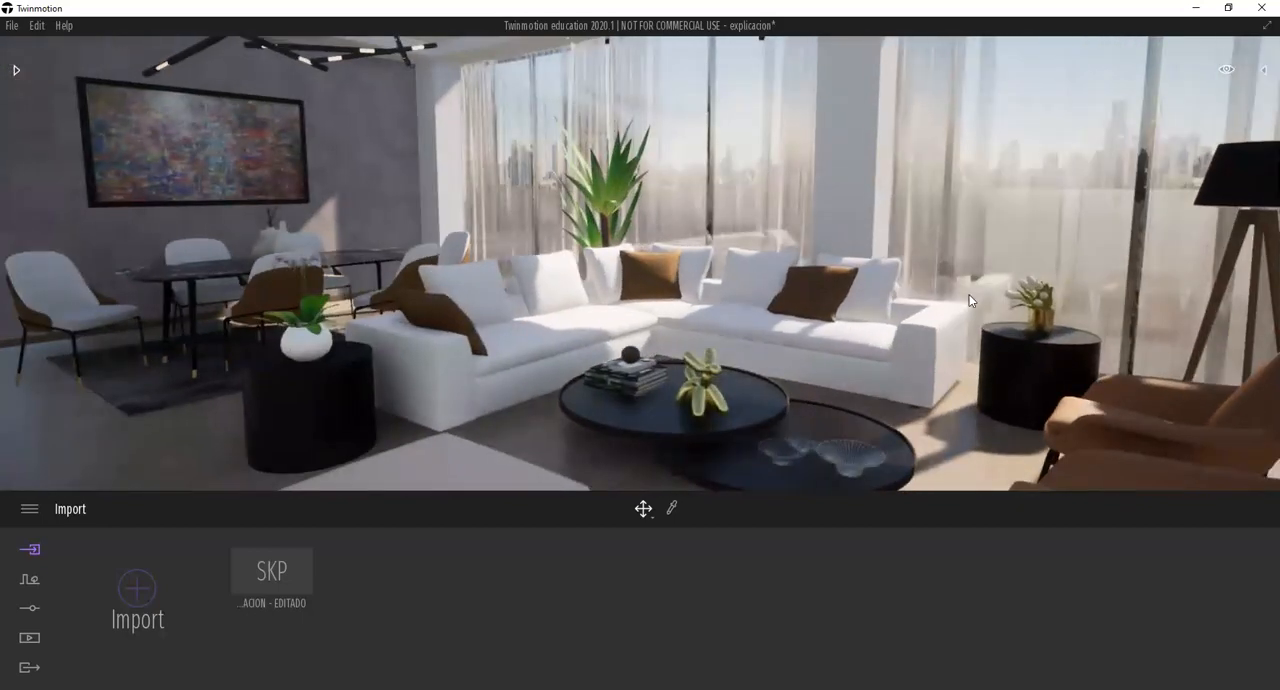
mouse_move(1225, 72)
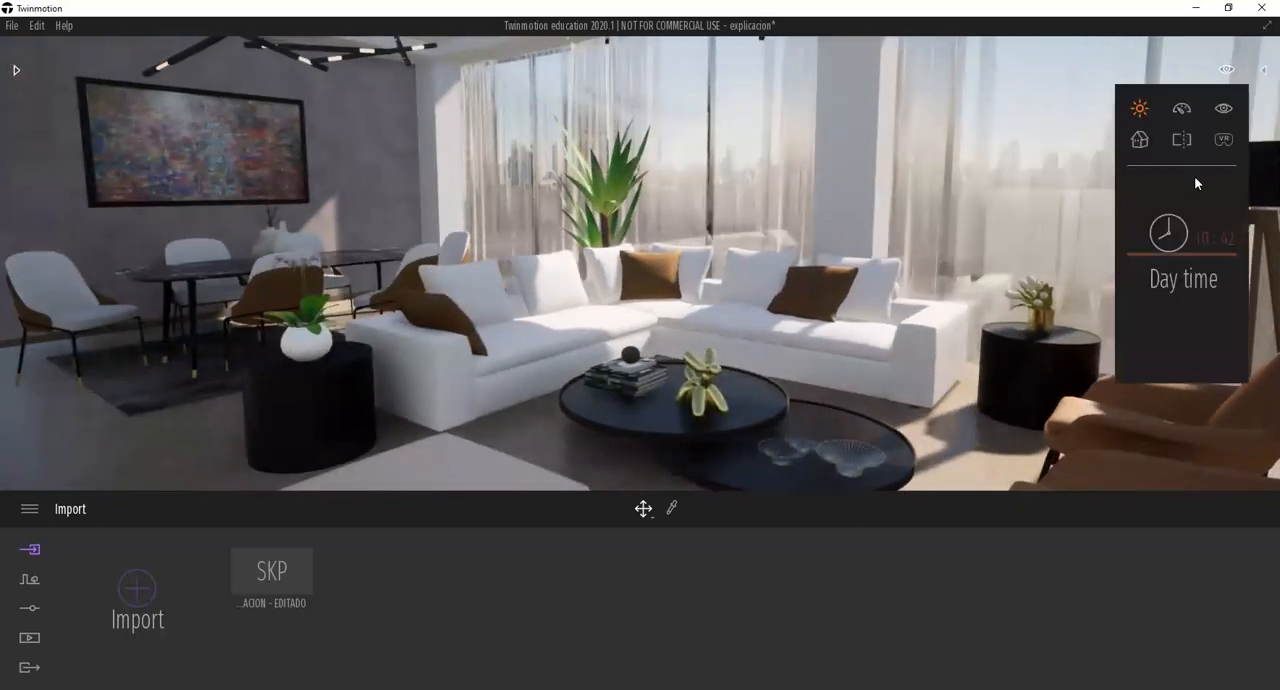
drag(1175, 228, 1176, 211)
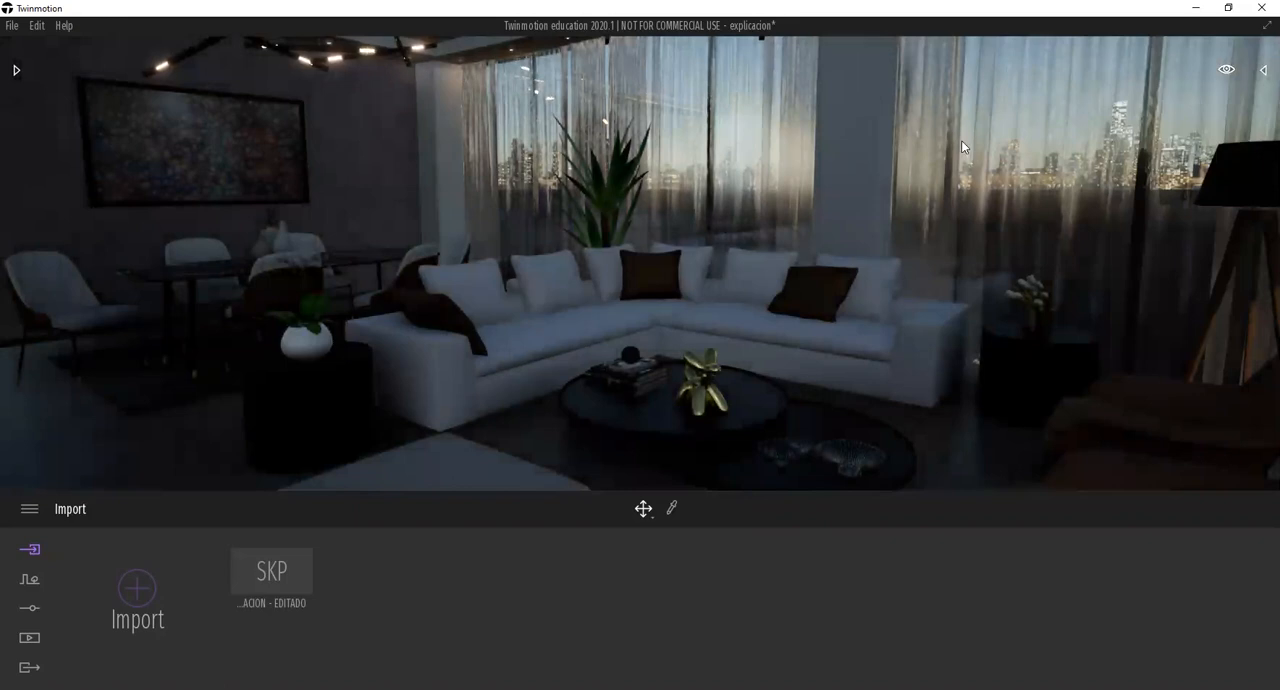
mouse_move(1222, 74)
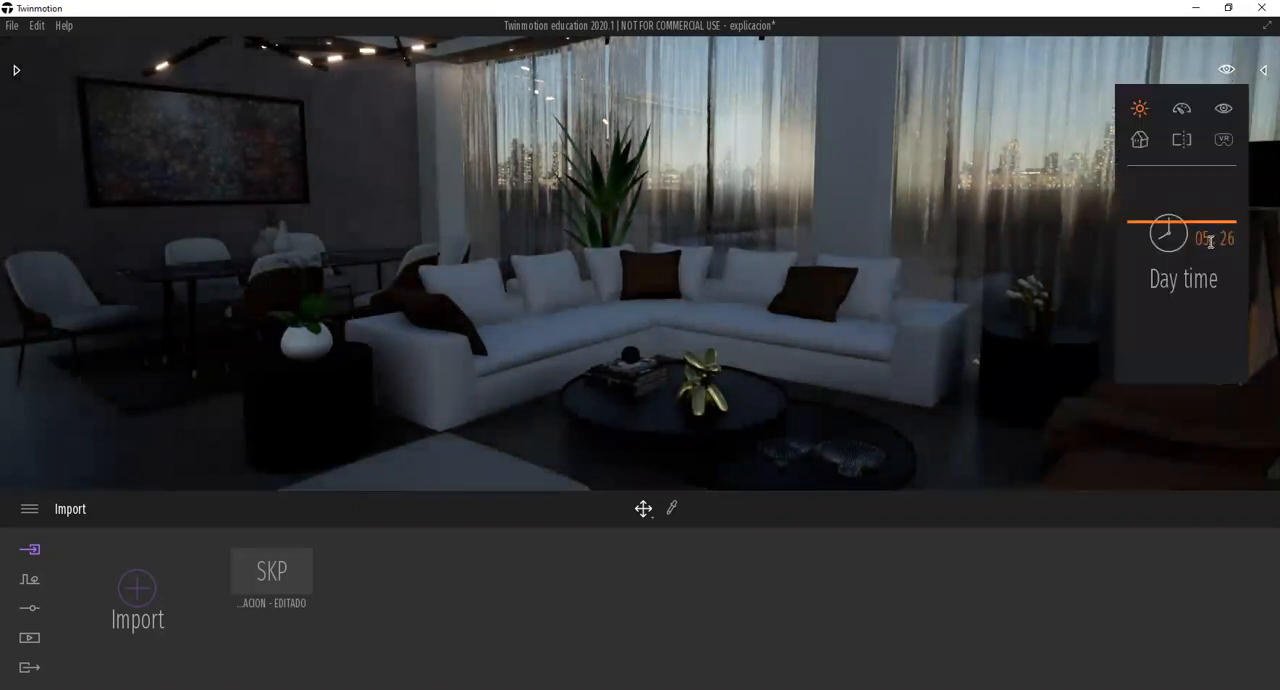
drag(1190, 248, 1172, 246)
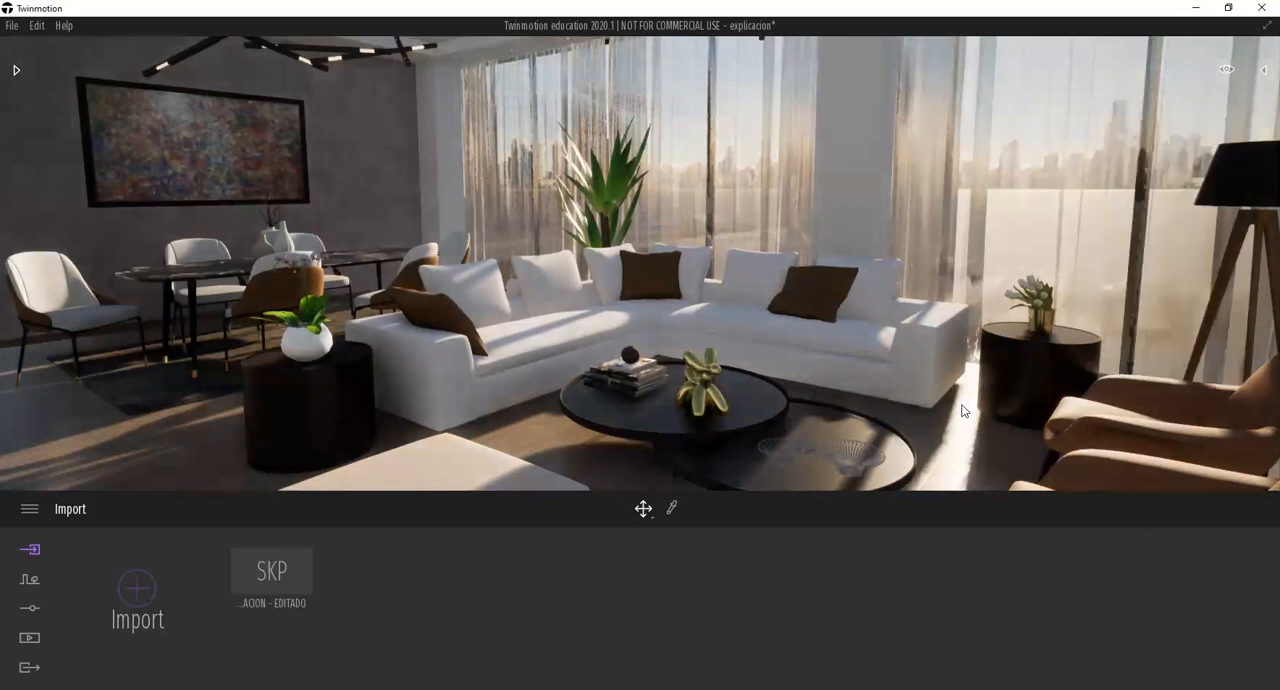
shift+middle_drag(921, 402, 917, 334)
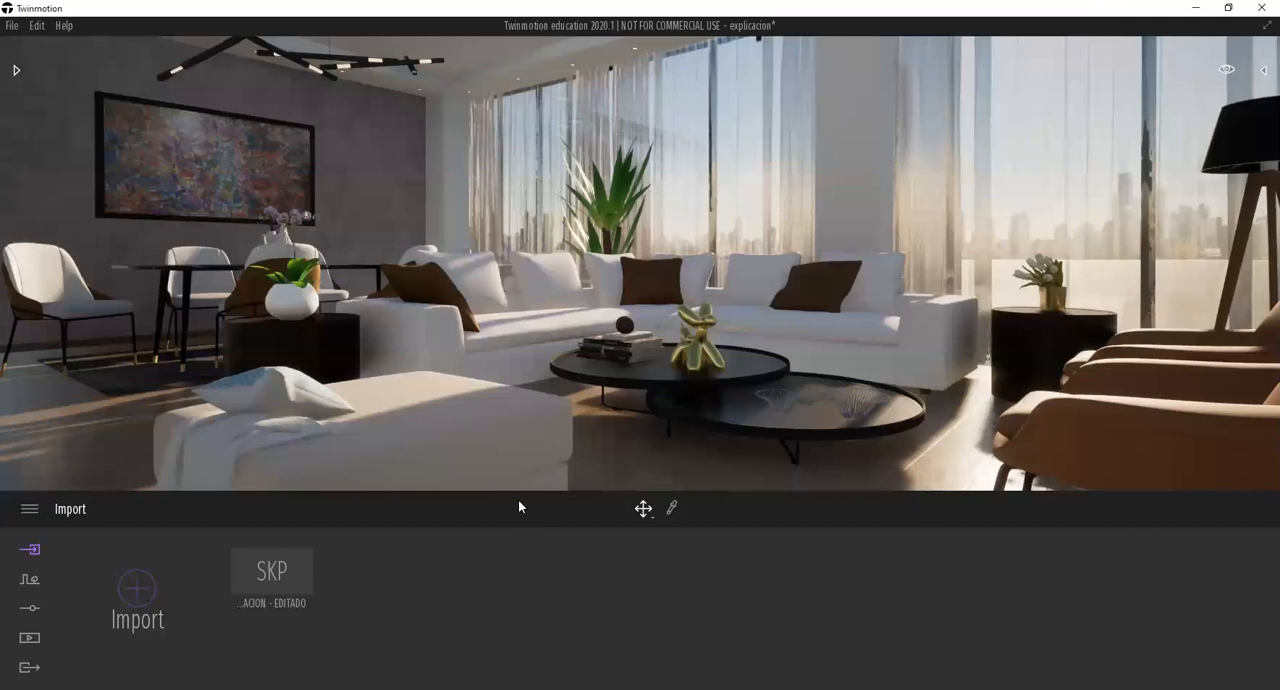
Open the location settings and relocate the project's map marker from Western Europe to Central America.
click(32, 582)
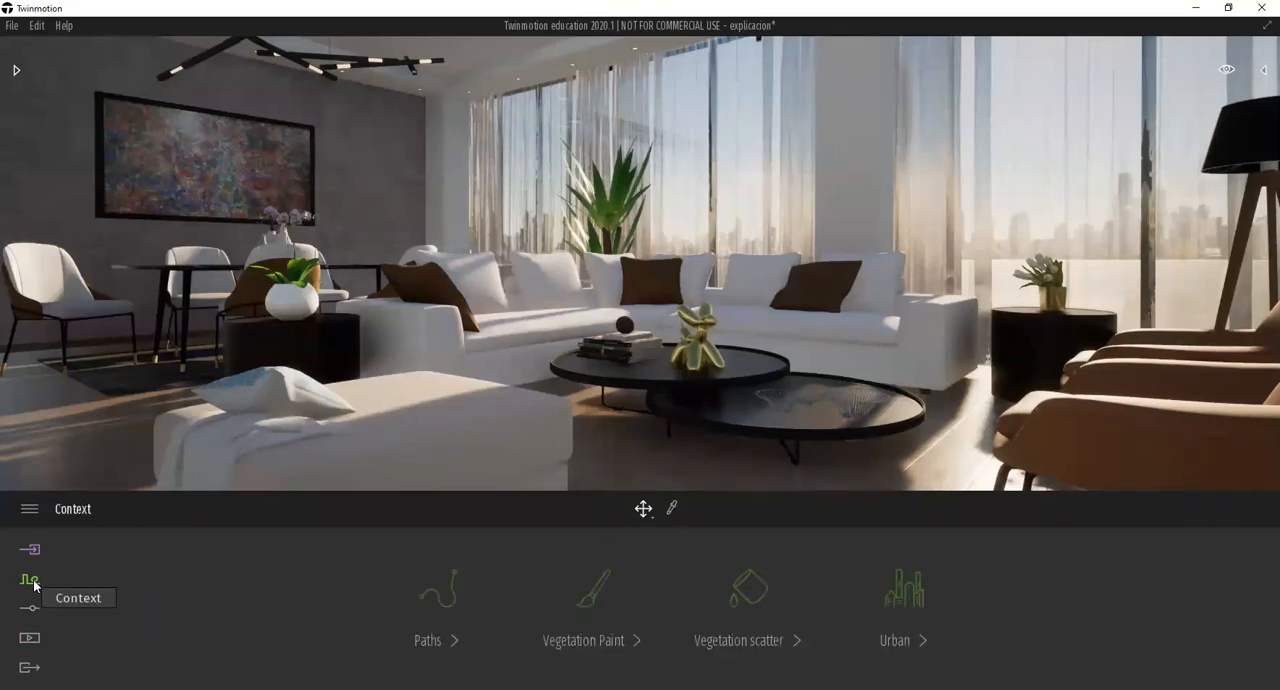
click(33, 608)
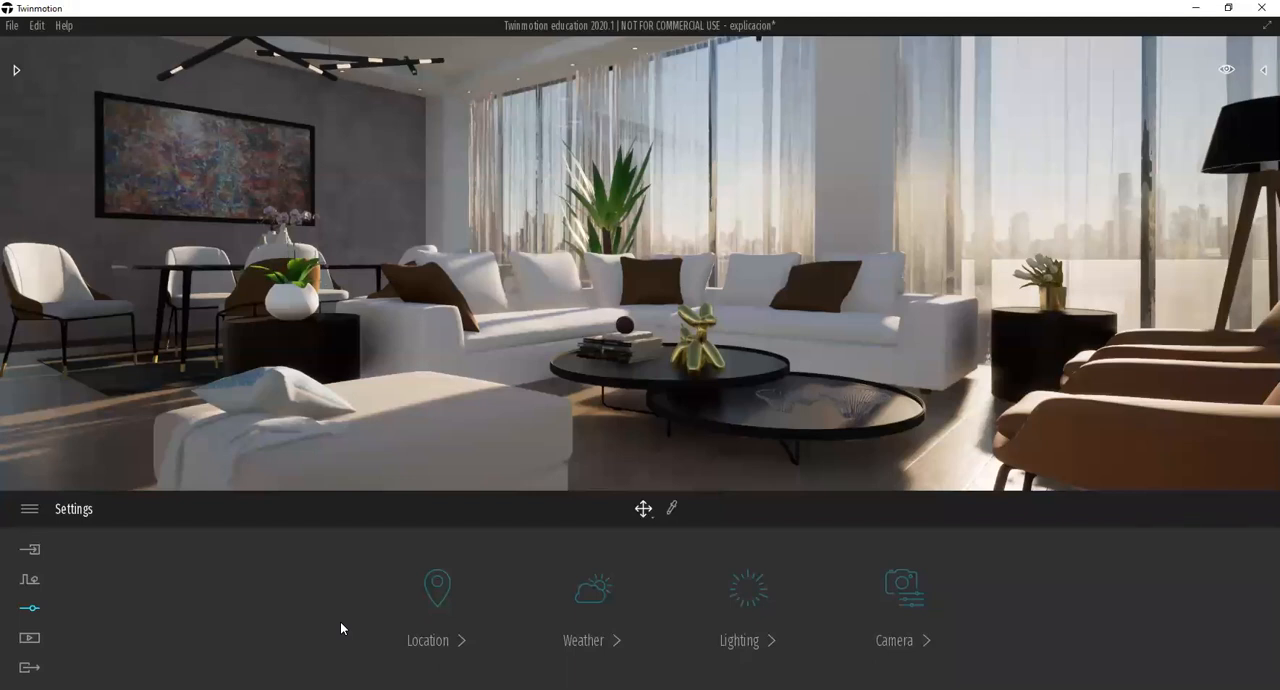
click(444, 645)
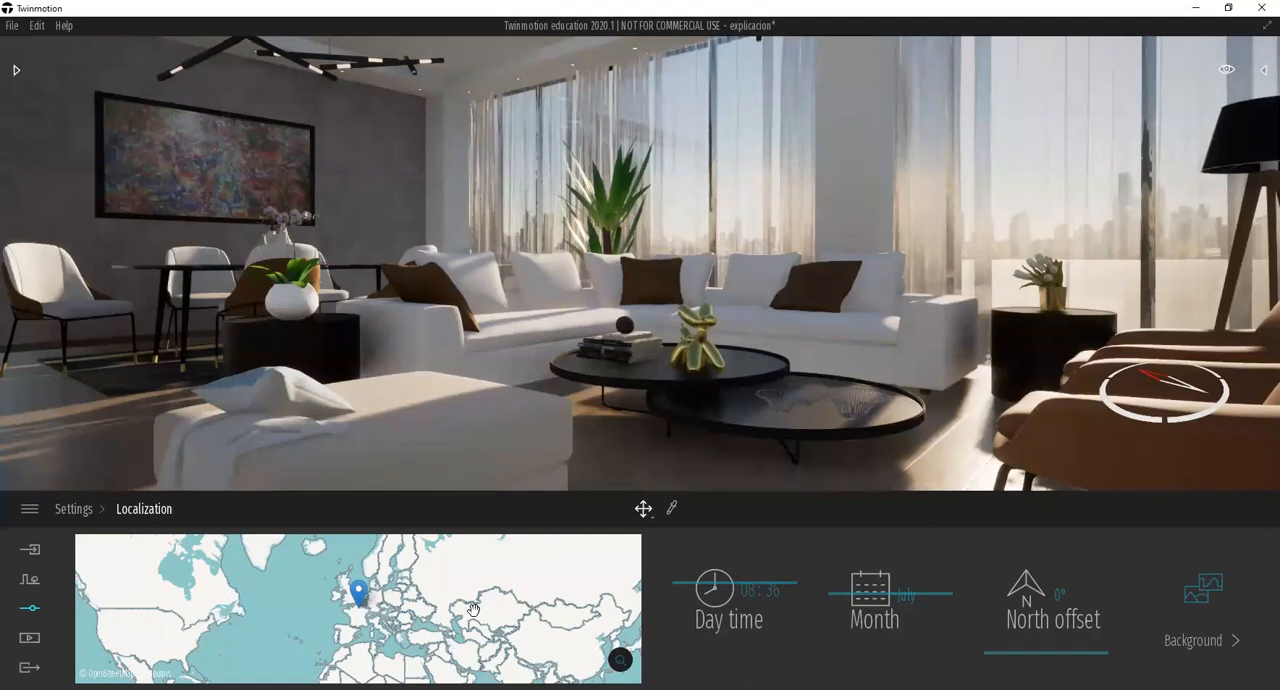
click(620, 660)
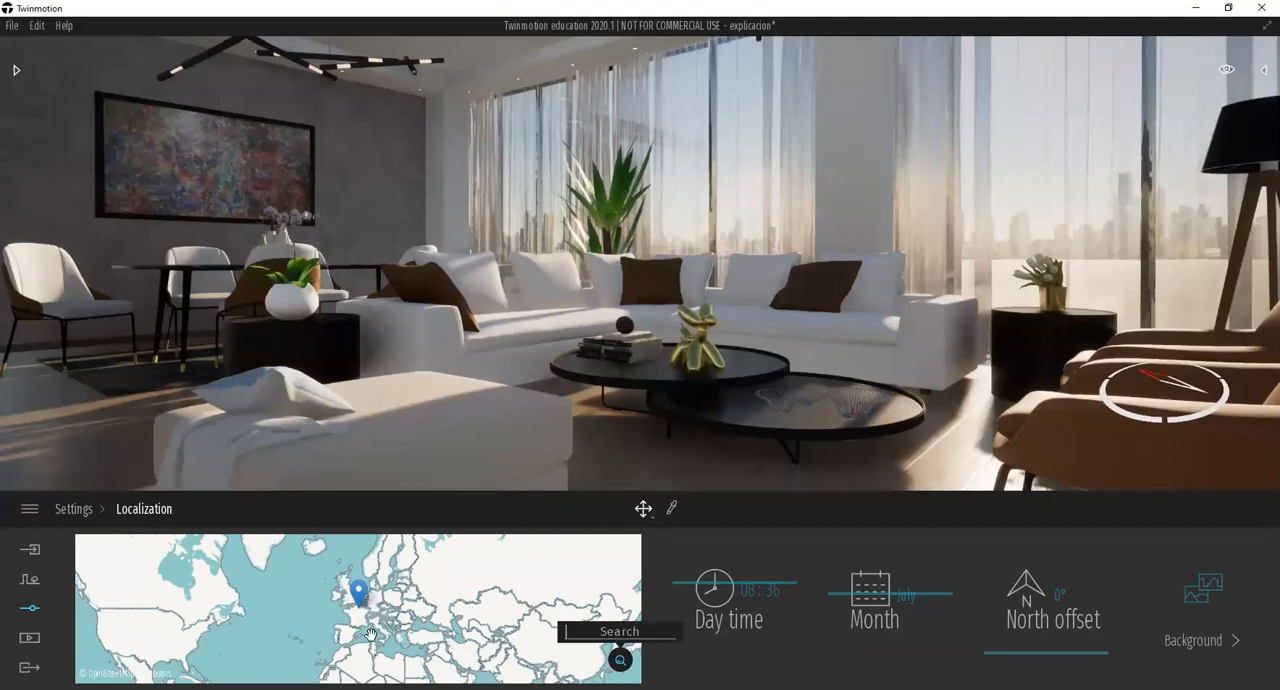
mouse_move(335, 628)
mouse_down()
mouse_move(454, 615)
mouse_move(500, 586)
mouse_move(495, 616)
mouse_up()
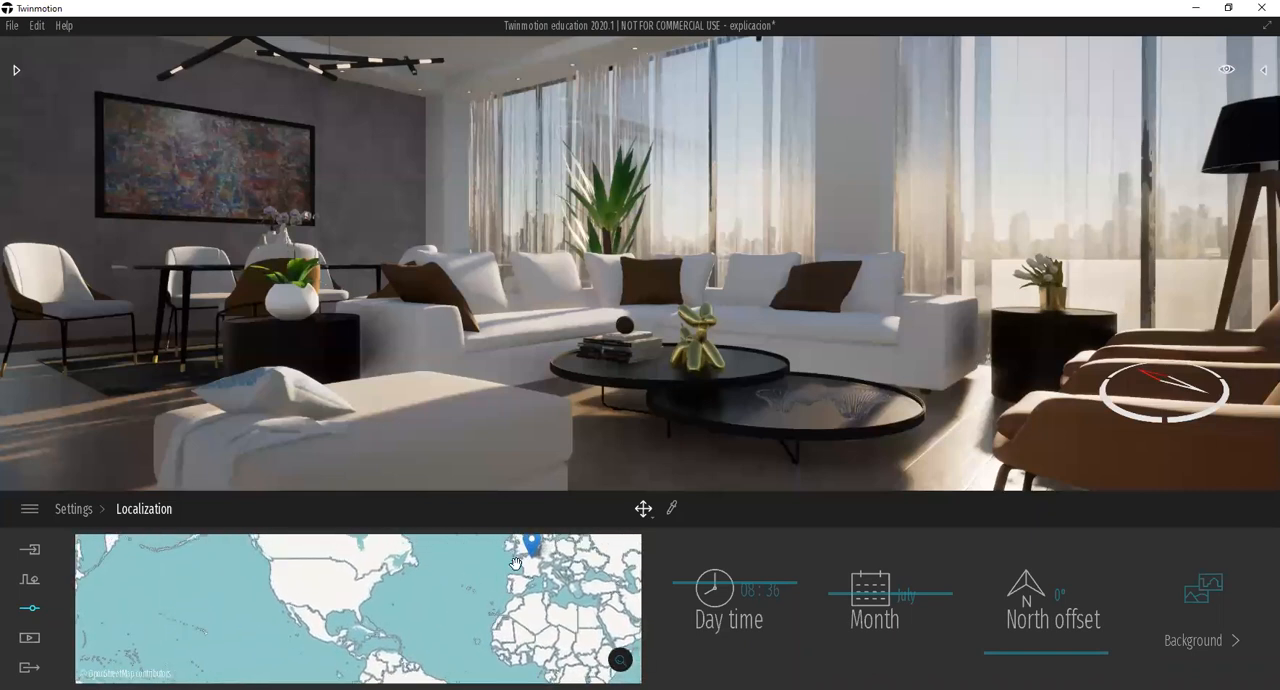
mouse_move(532, 550)
mouse_down()
mouse_move(500, 569)
mouse_move(546, 561)
mouse_move(423, 589)
mouse_move(361, 646)
mouse_up()
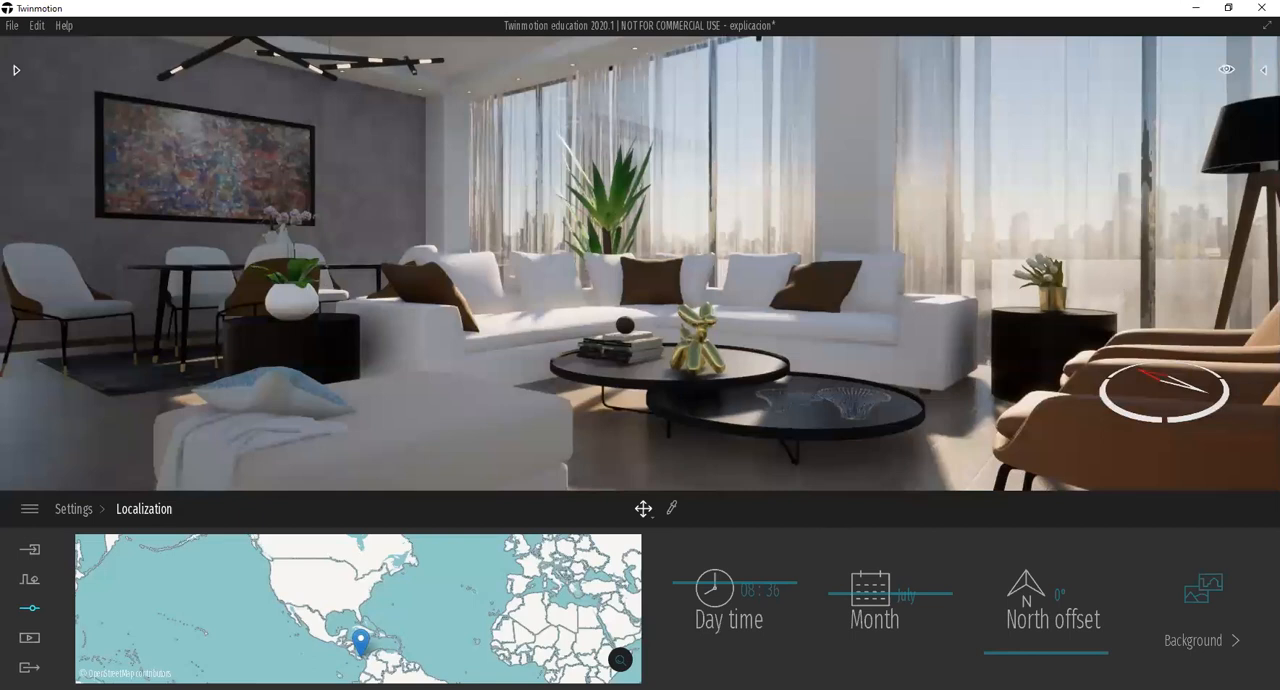
Fine-tune the project's map marker so it sits on the eastern side of Panama.
scroll(372, 667, up, 1)
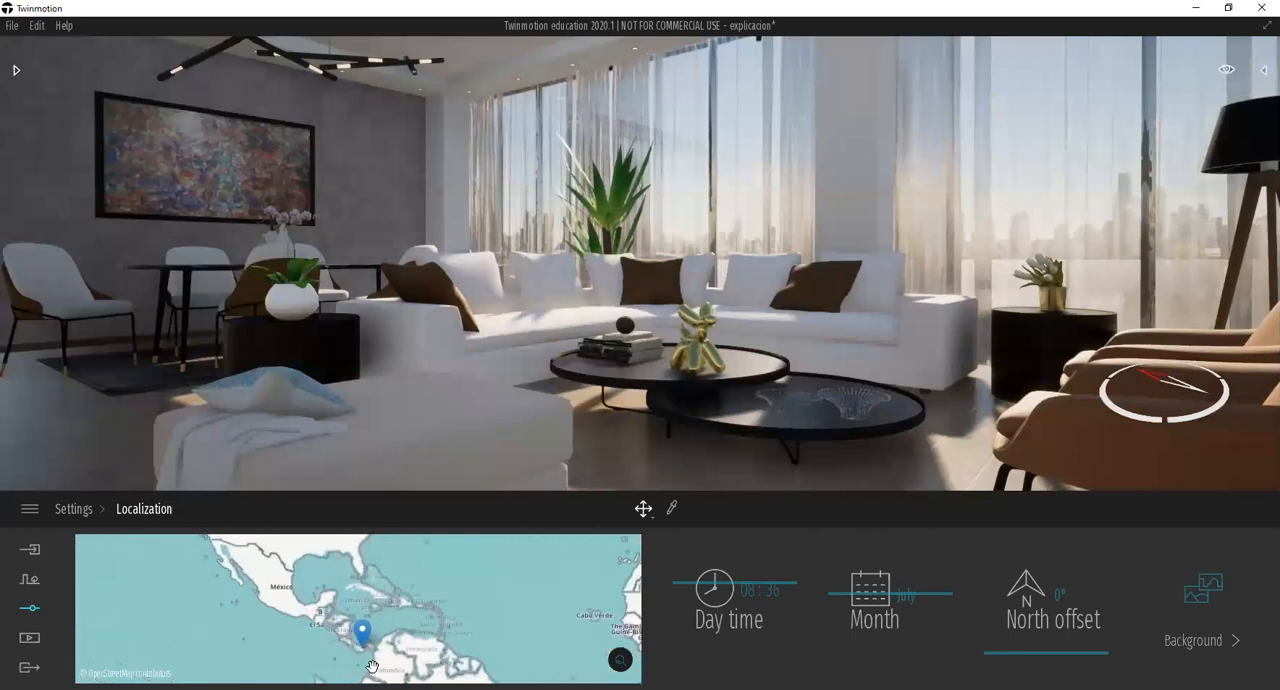
scroll(372, 667, up, 3)
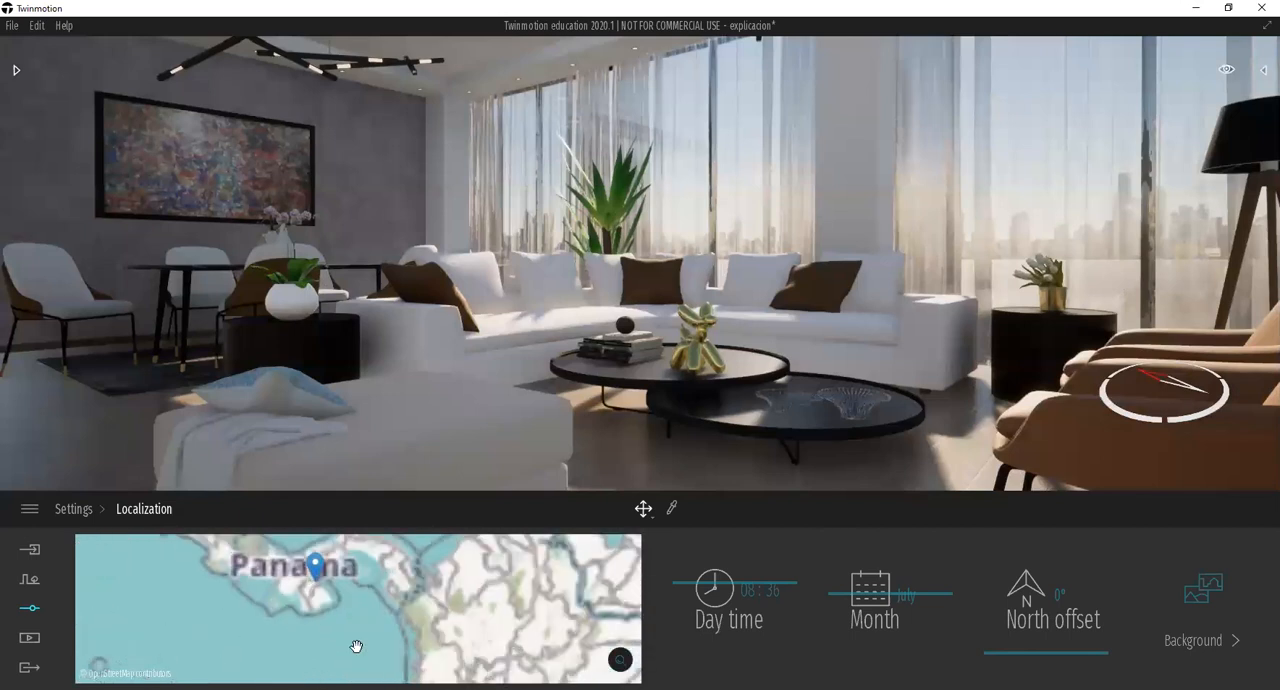
scroll(338, 620, down, 3)
click(355, 597)
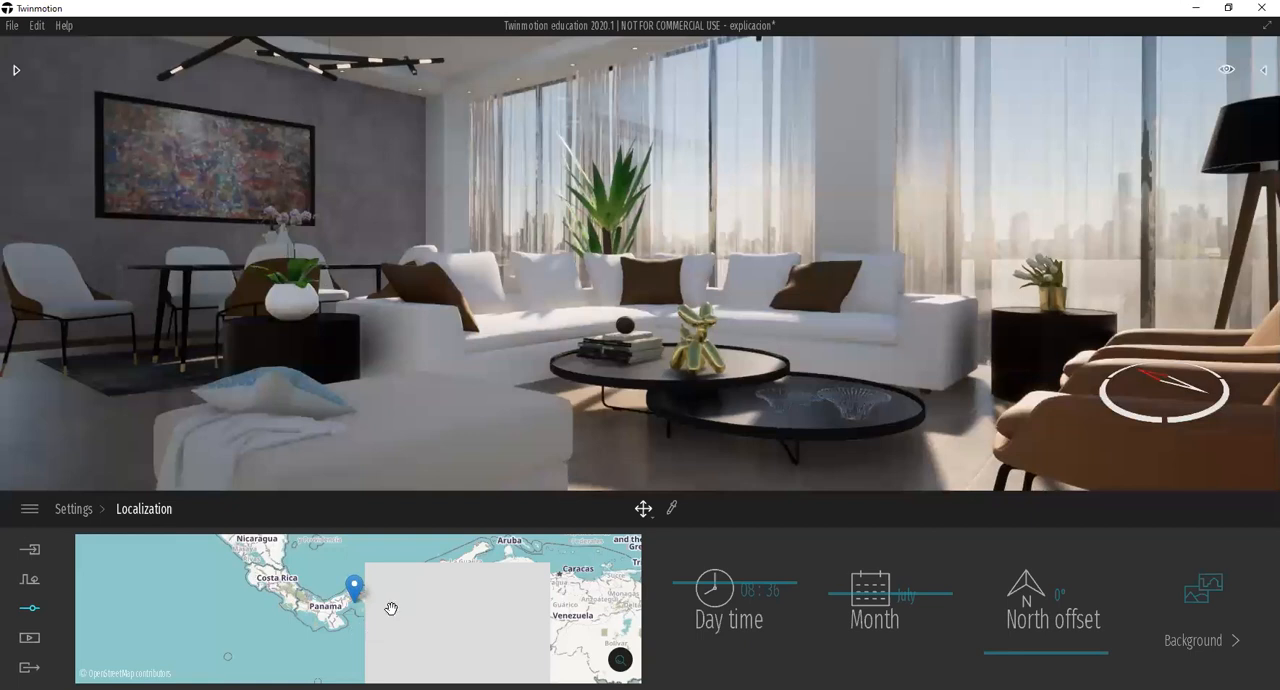
mouse_move(367, 587)
mouse_down()
mouse_move(417, 593)
mouse_move(355, 589)
mouse_up()
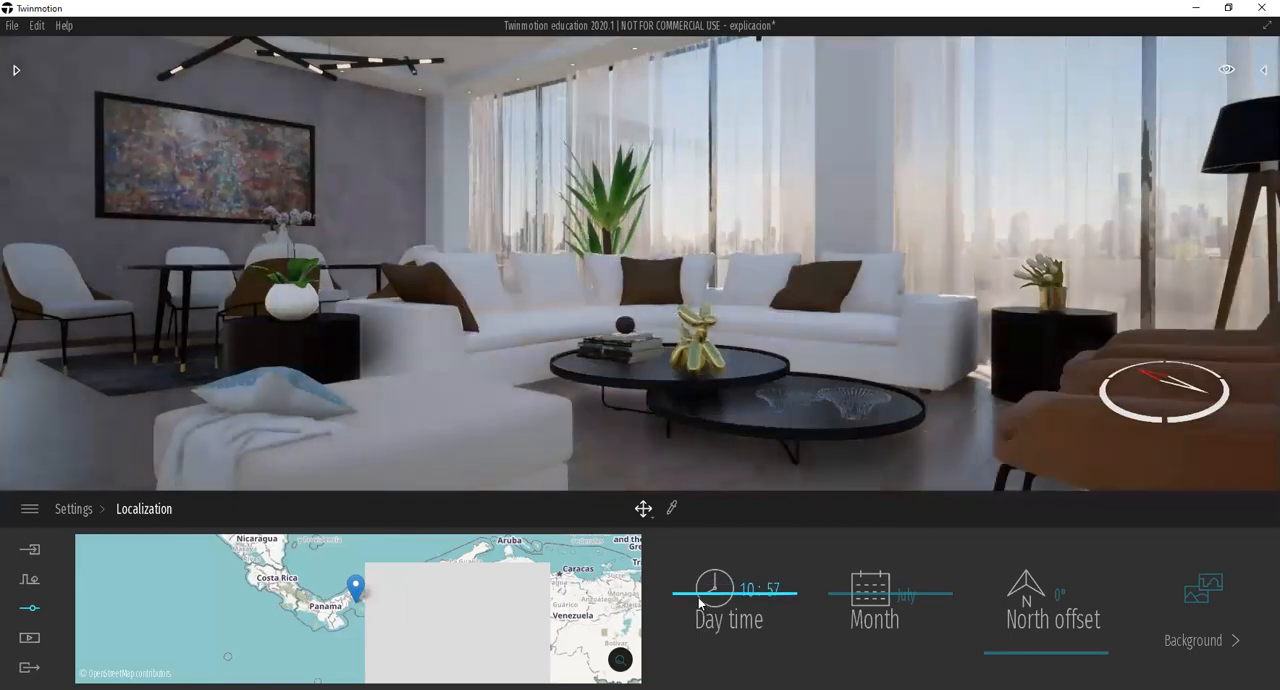
Set the day time in the location settings to about 08:53.
drag(700, 612, 700, 585)
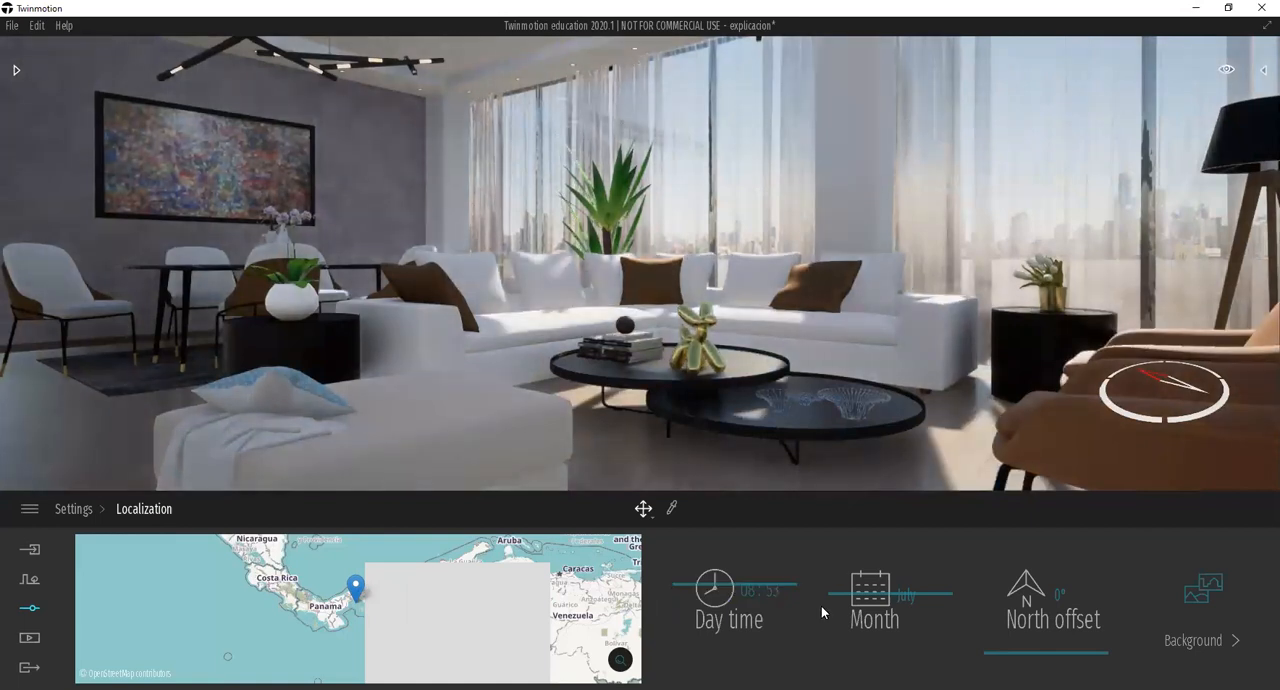
Set the month of the project's location settings to February.
drag(855, 603, 858, 635)
click(860, 642)
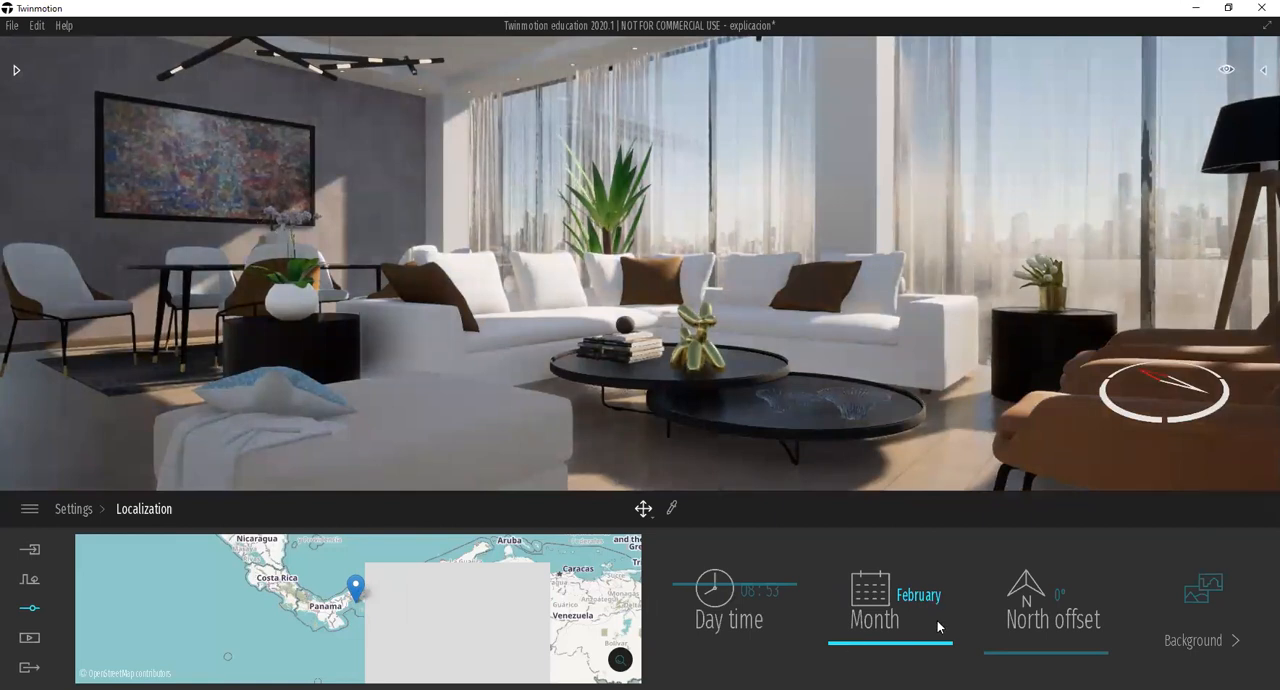
Try different north offsets, including 72°, 32°, 55°, 74°, 27° and 153°, to redirect the sunlight in the living room.
click(1038, 637)
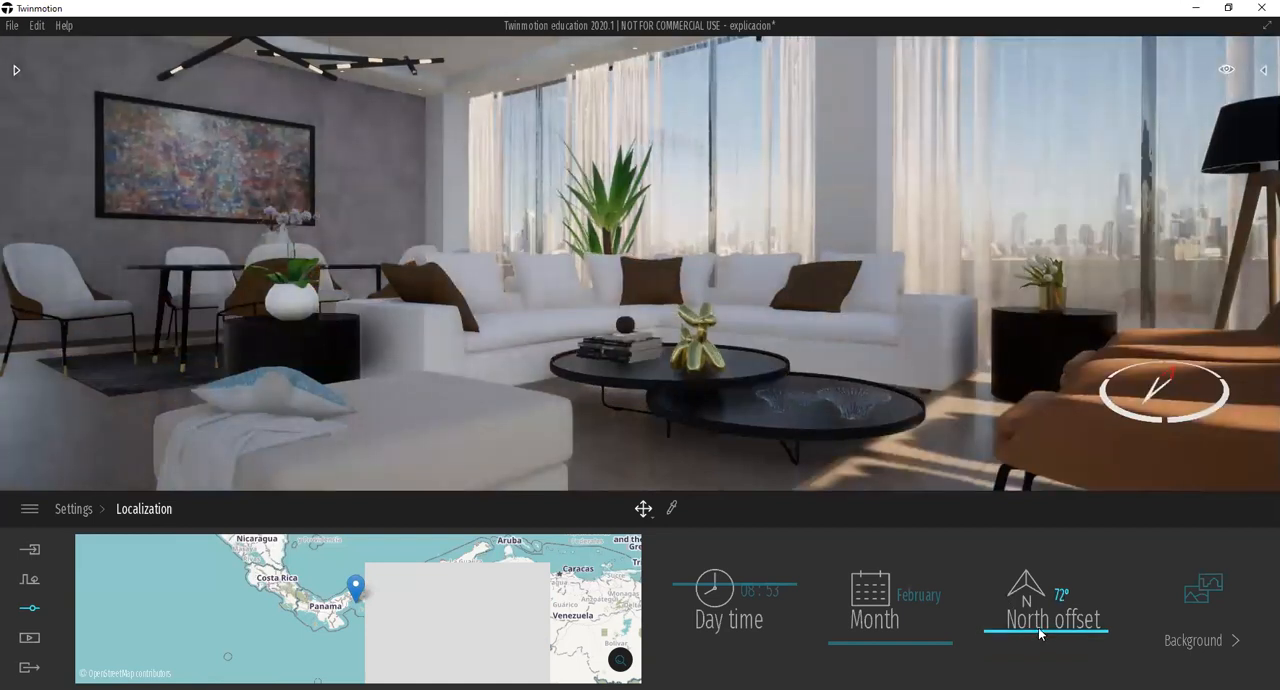
drag(1039, 629, 1039, 624)
drag(1044, 626, 1050, 656)
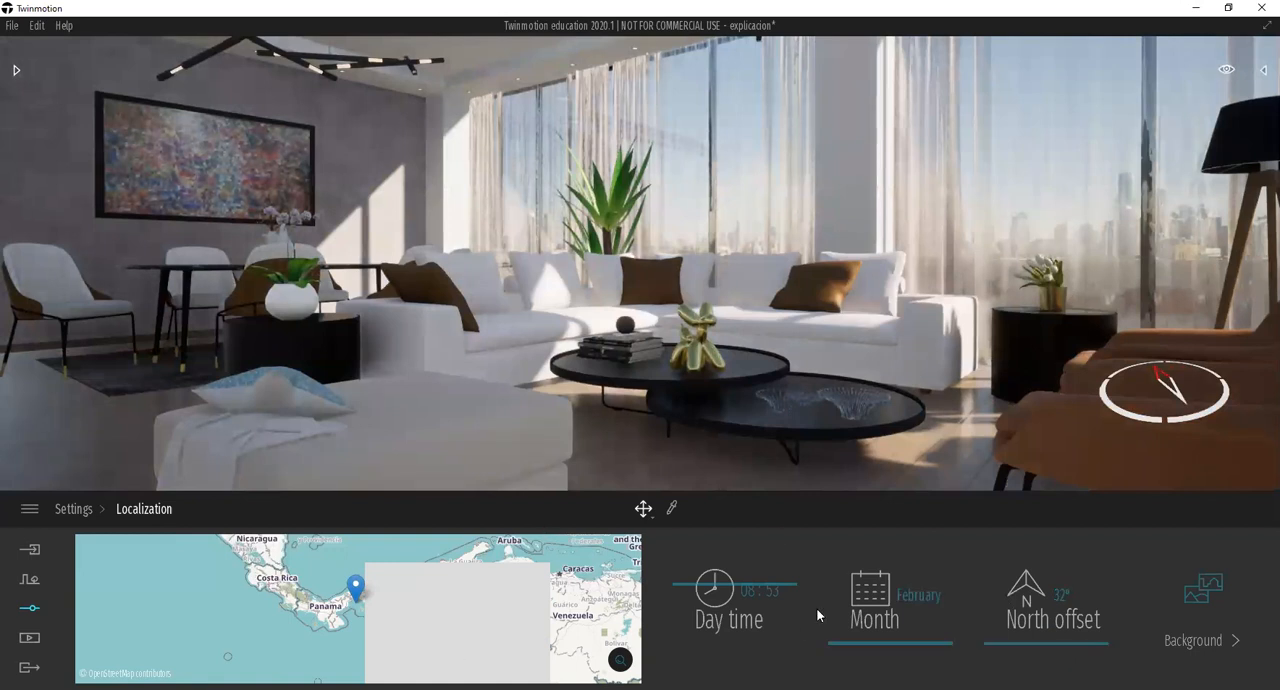
click(1038, 636)
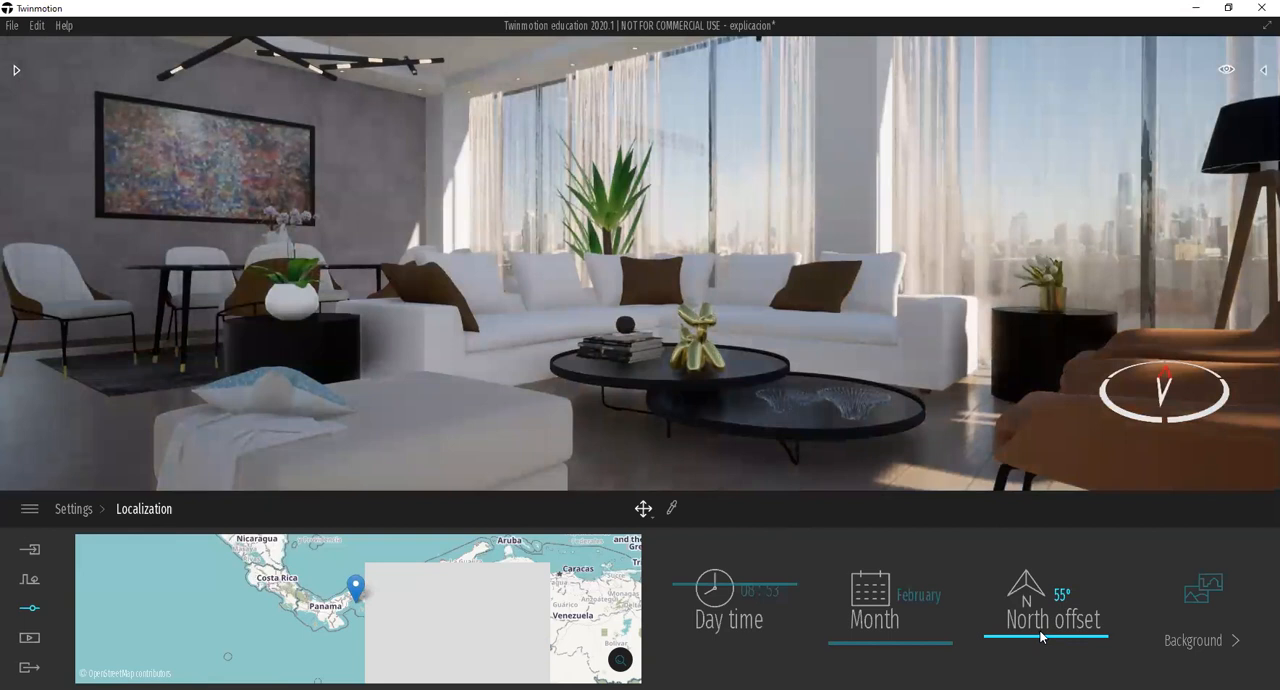
click(1040, 631)
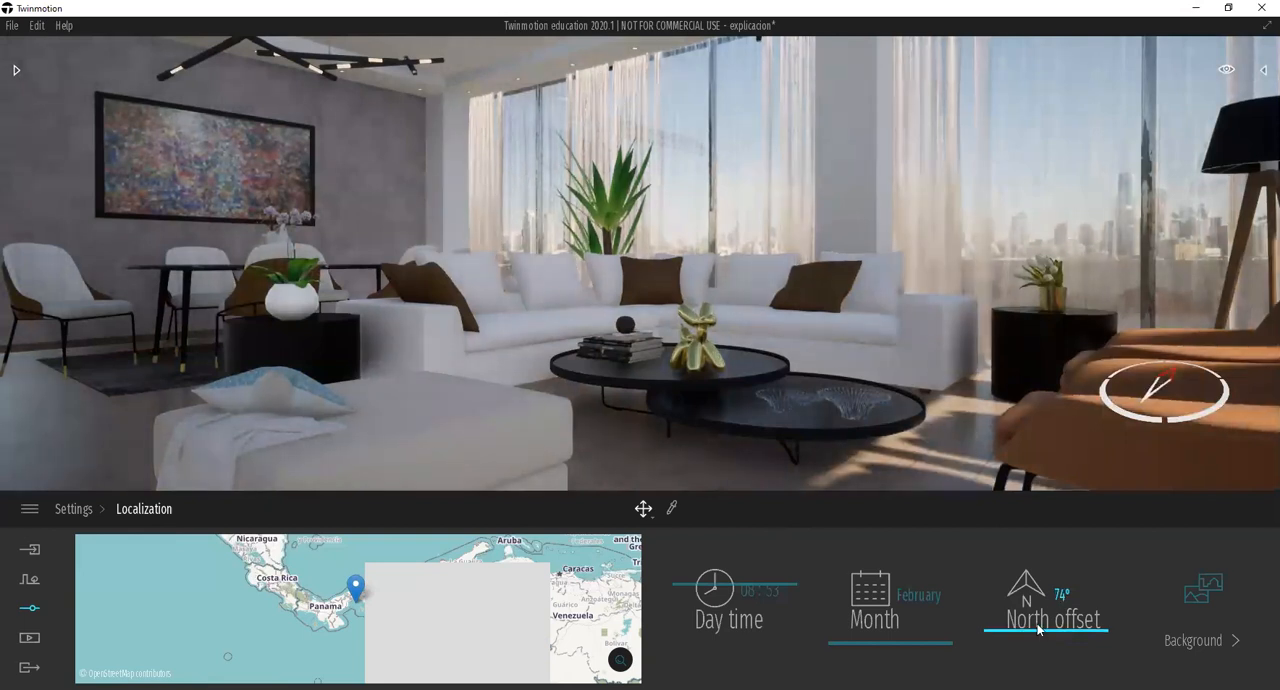
click(1037, 625)
drag(1036, 632, 1043, 653)
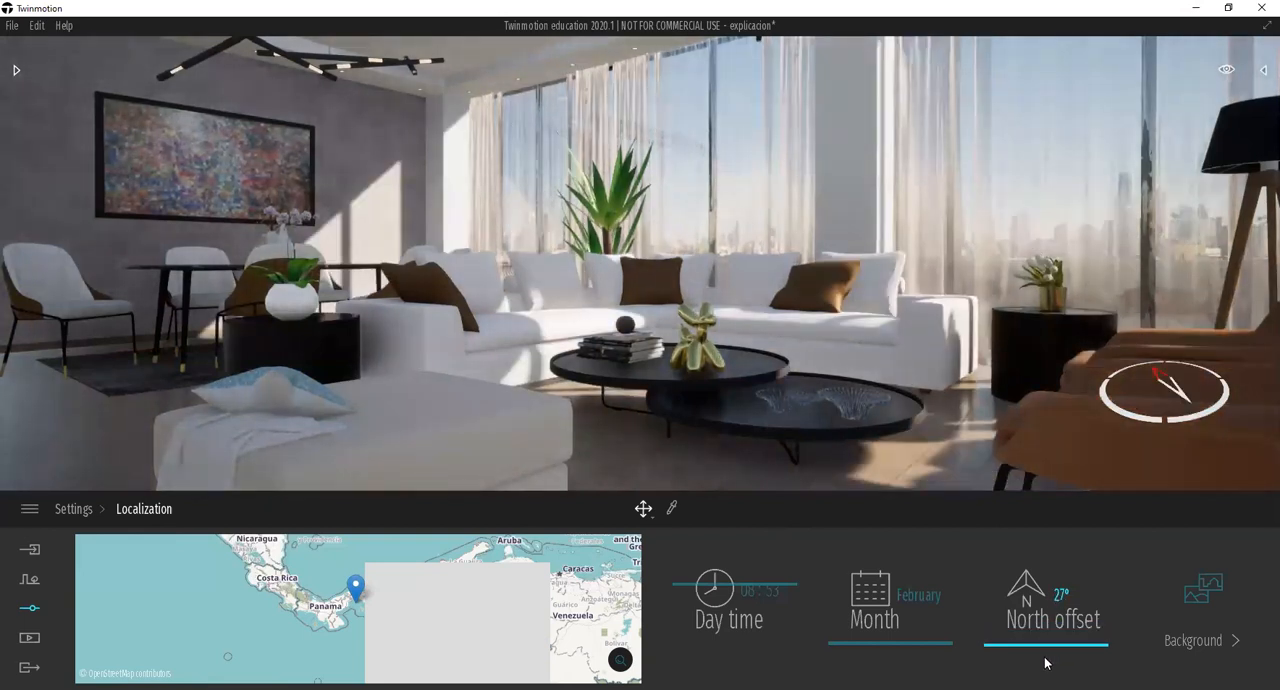
drag(1043, 630, 1041, 600)
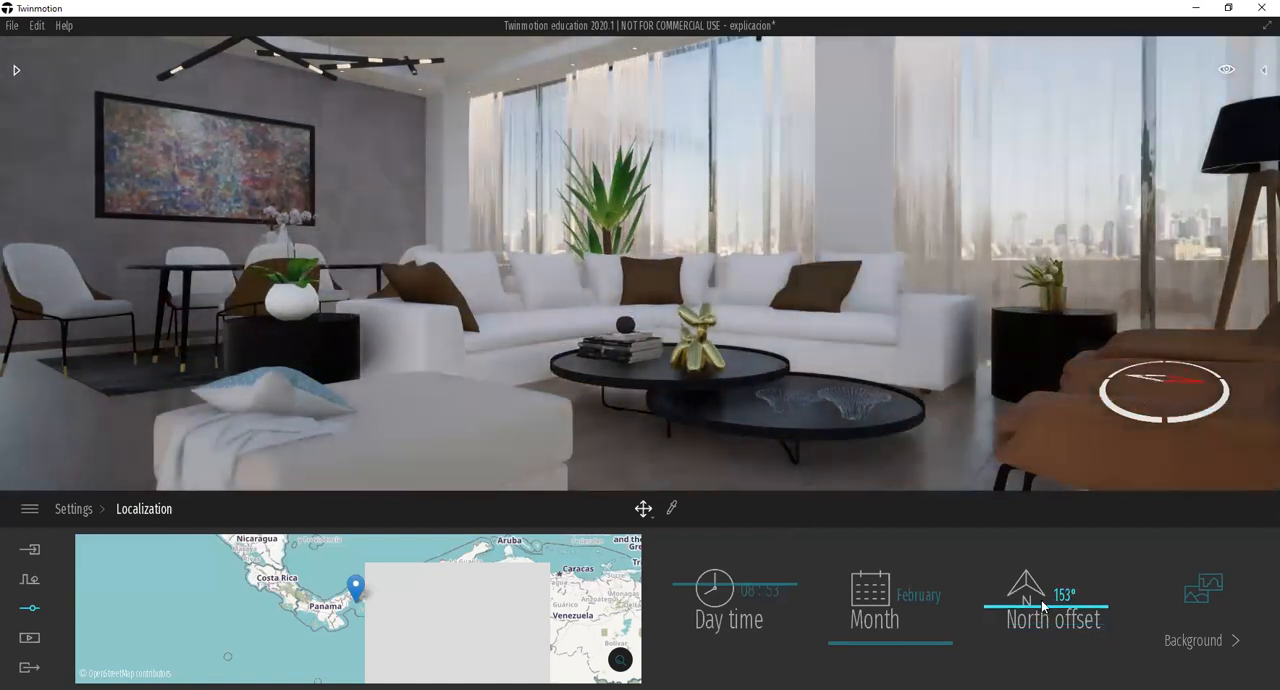
Set the north offset to exactly 0°.
click(1071, 595)
text(0)
key(Return)
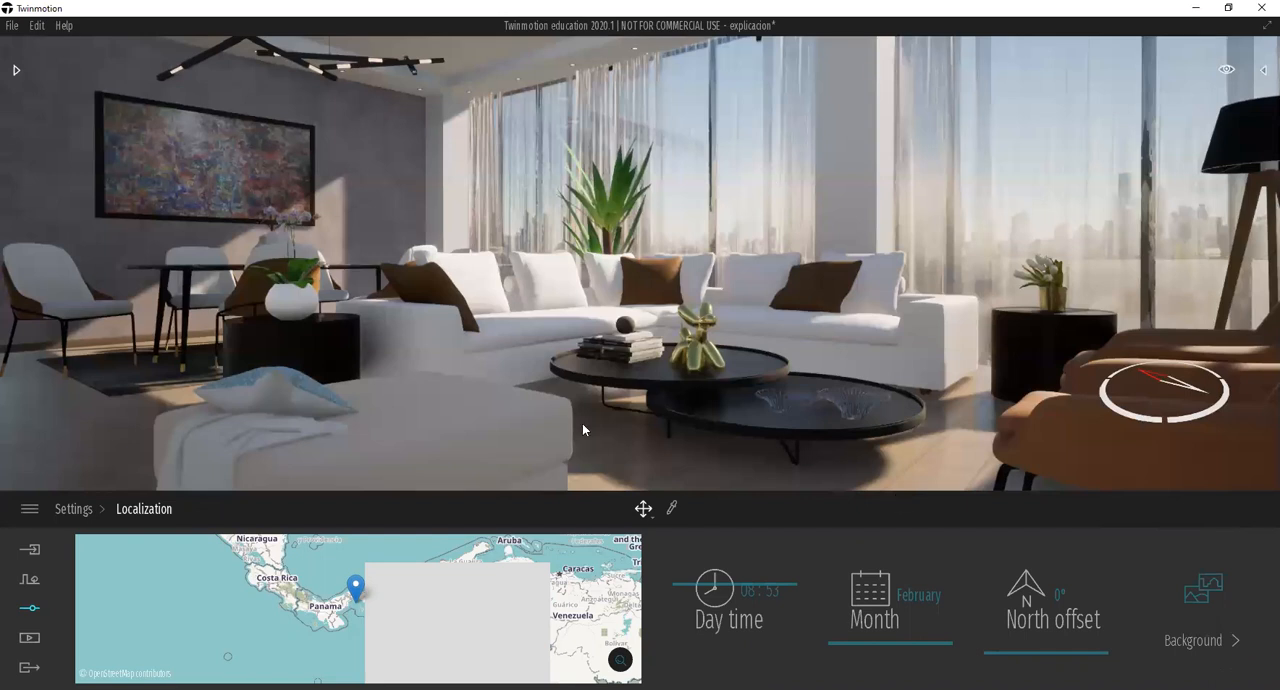
Show the building from outside, open the background settings and set the background rotation to about 167°.
scroll(533, 409, down, 5)
scroll(558, 398, down, 8)
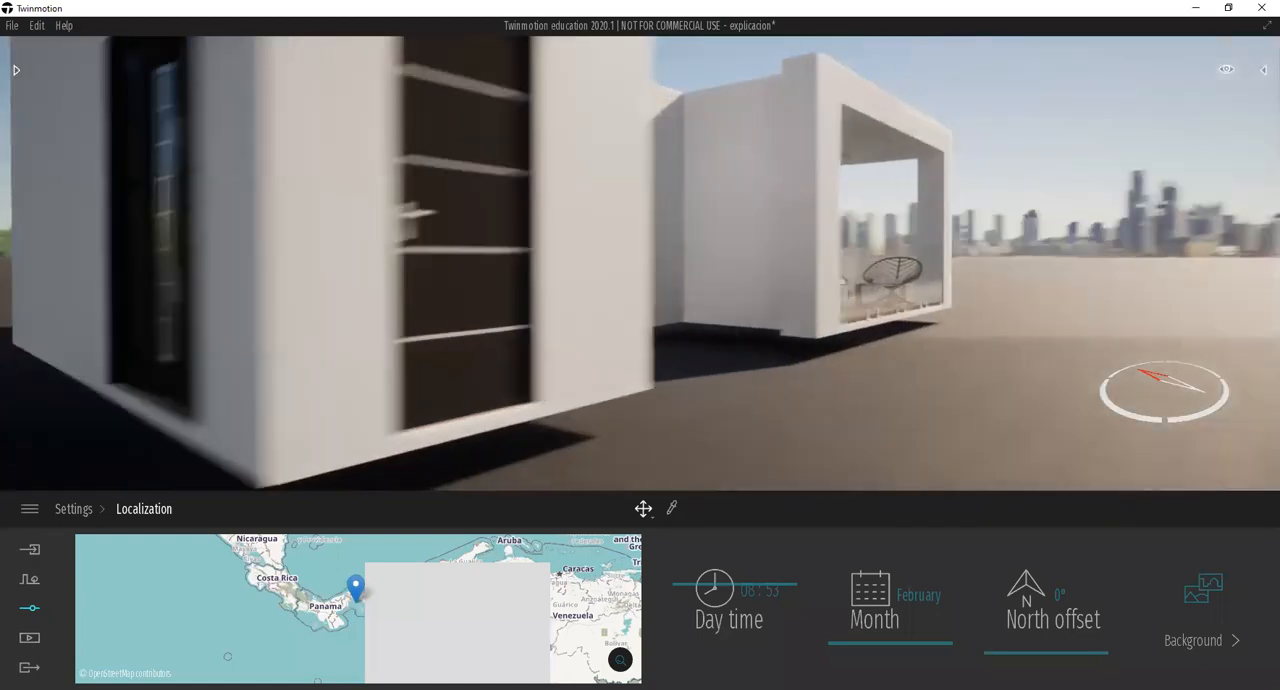
shift+middle_drag(797, 410, 620, 420)
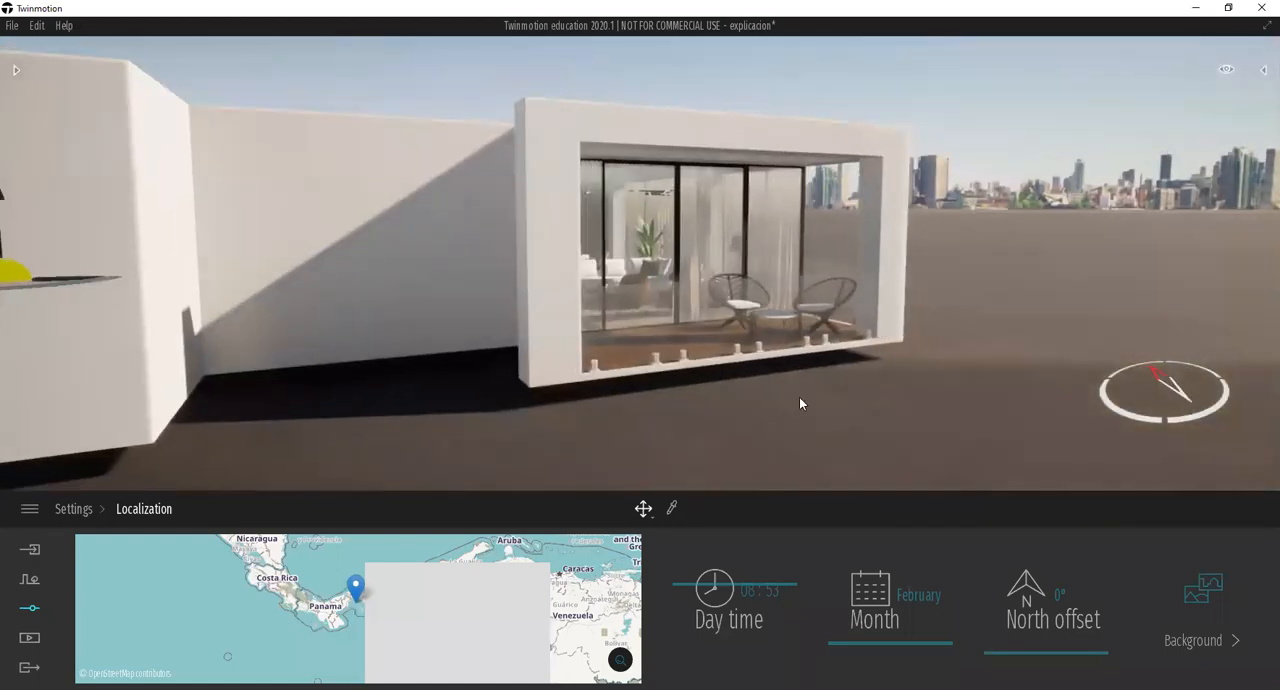
scroll(800, 393, down, 2)
shift+middle_drag(815, 356, 894, 370)
scroll(1015, 378, up, 3)
scroll(1015, 378, down, 3)
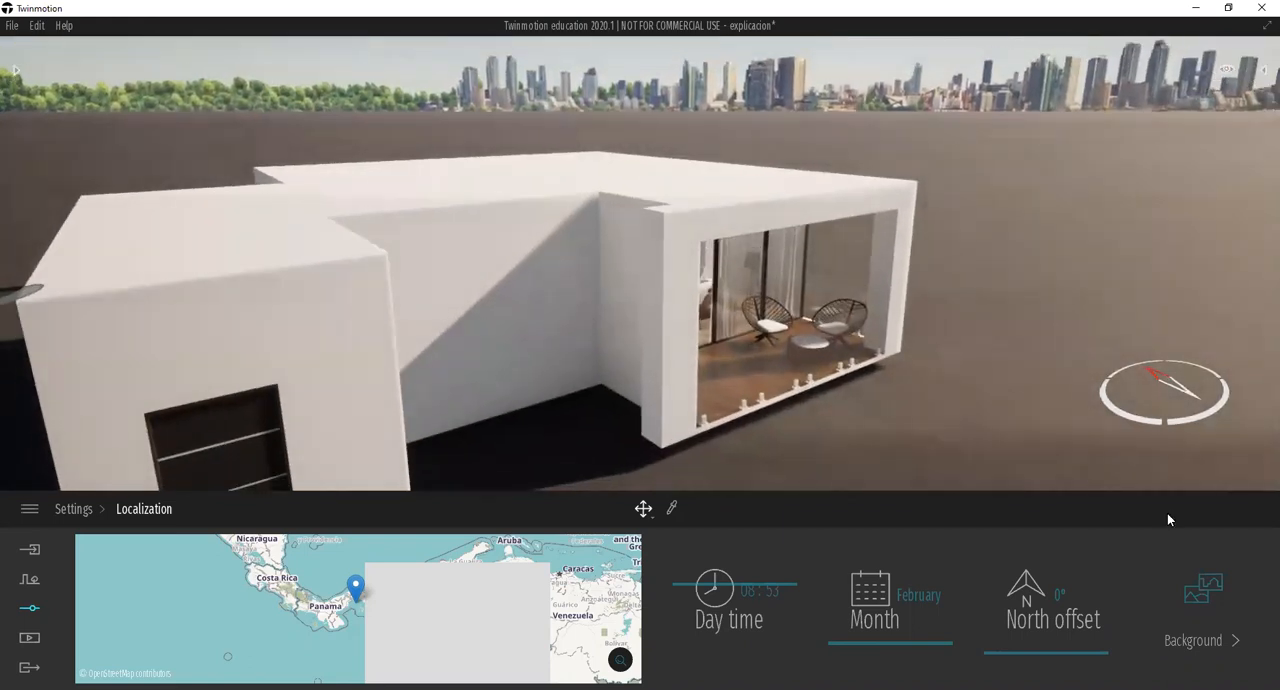
click(1199, 593)
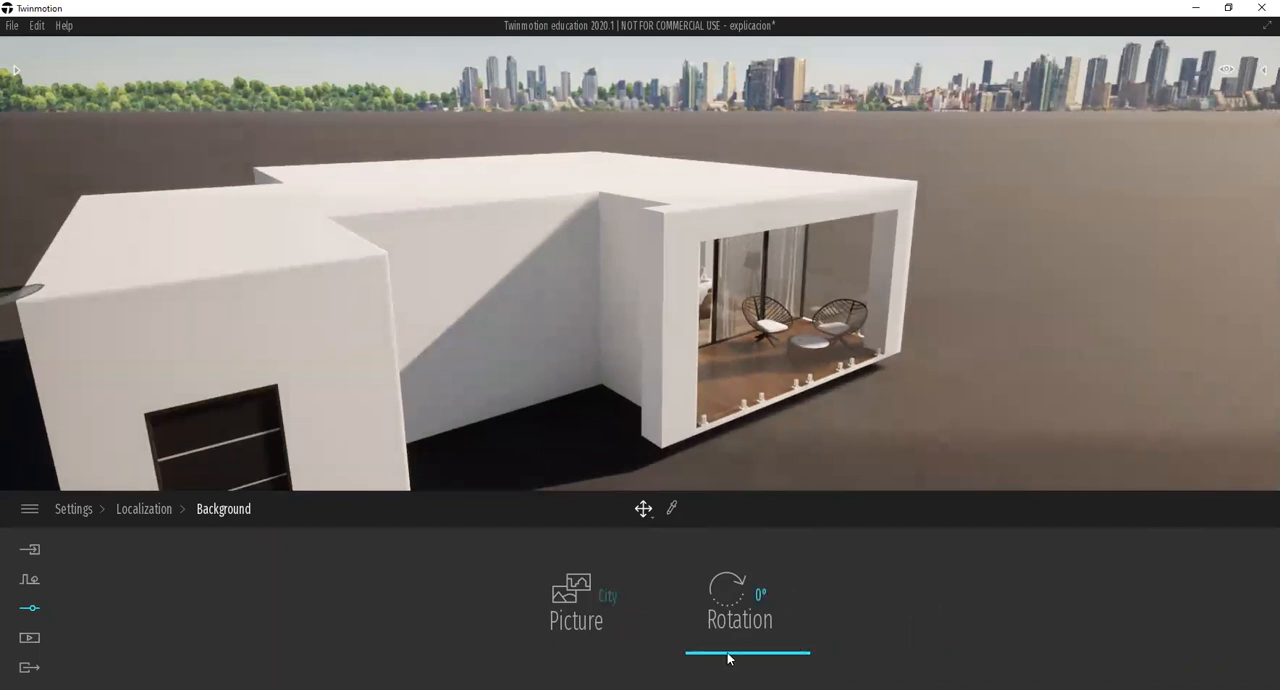
mouse_move(726, 650)
mouse_down()
mouse_move(727, 585)
mouse_move(726, 630)
mouse_up()
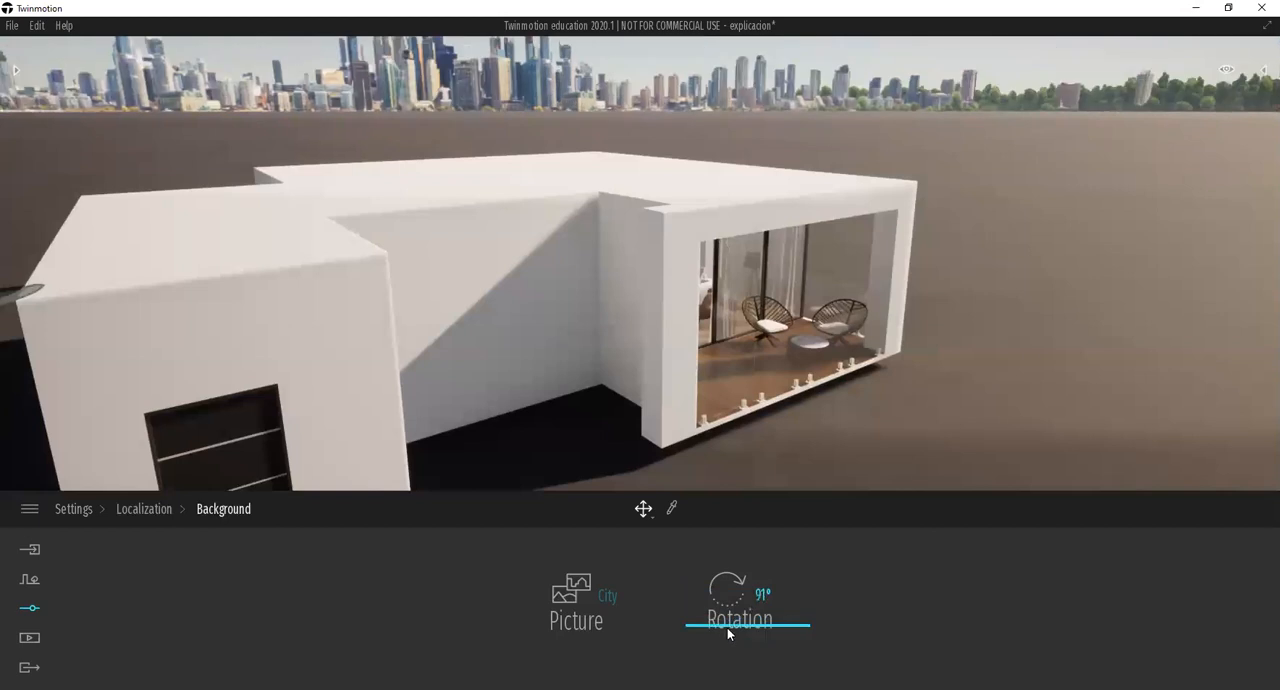
drag(728, 633, 727, 606)
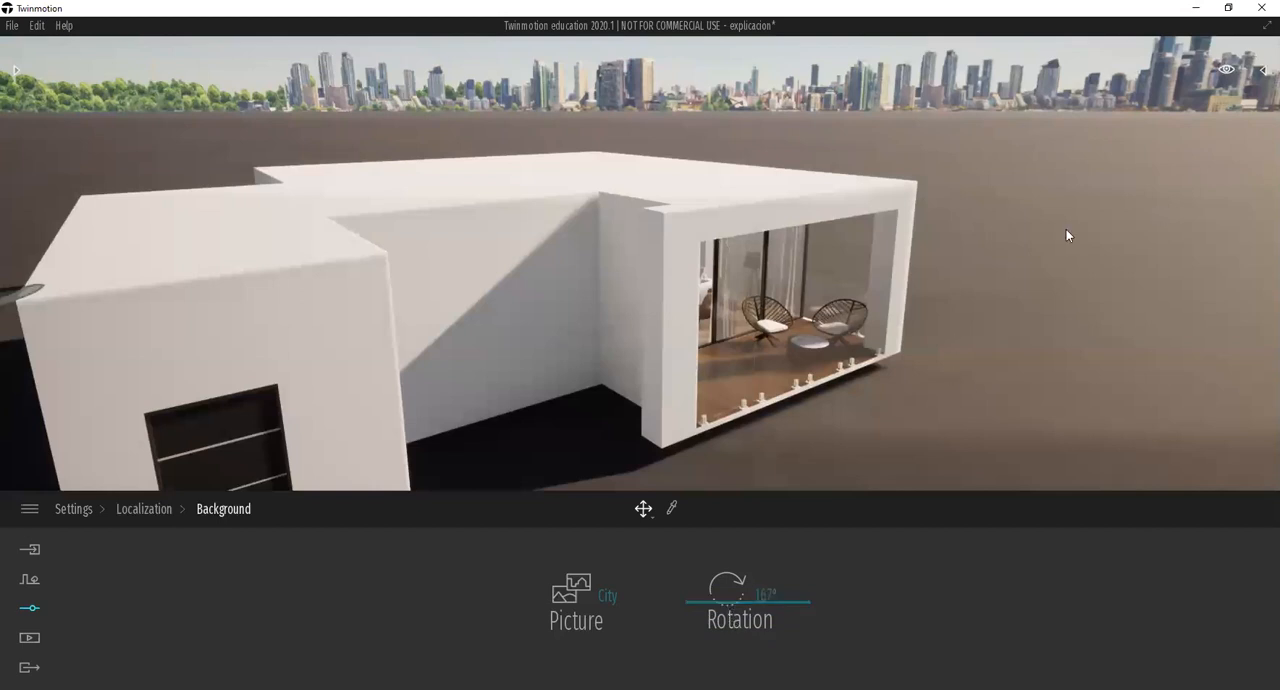
Try the None, City and Town background pictures behind the building.
shift+middle_drag(823, 337, 823, 290)
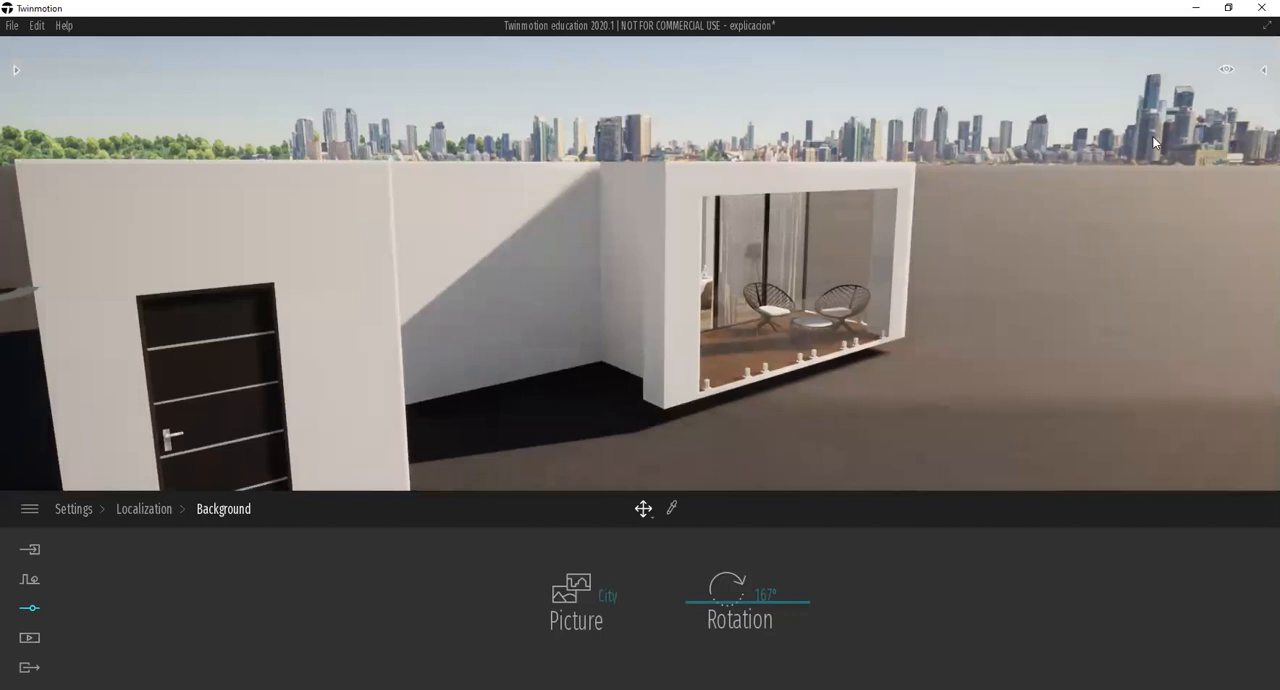
click(566, 601)
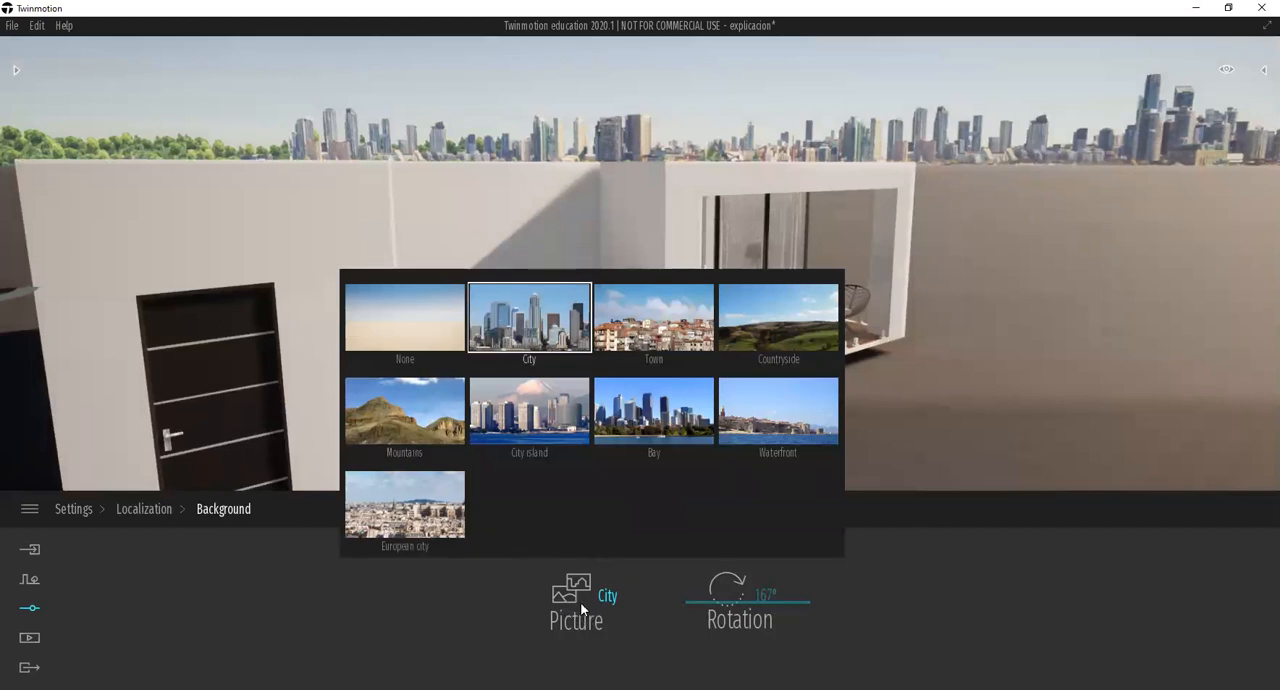
click(411, 332)
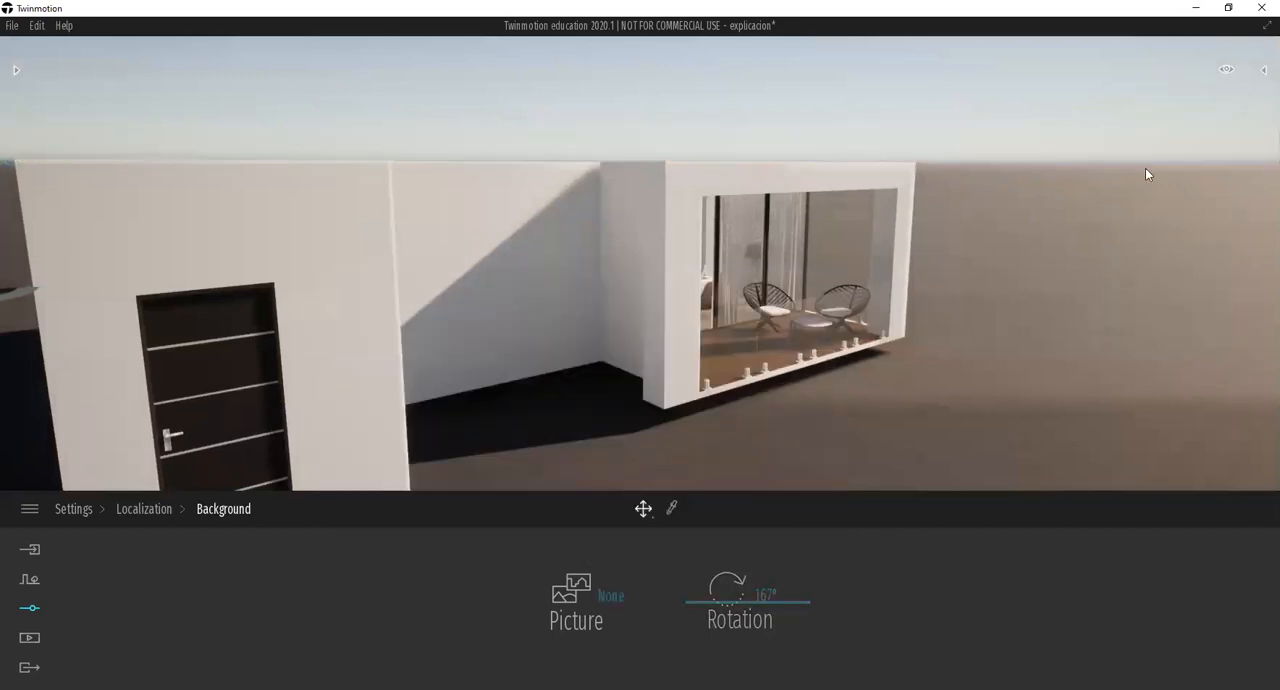
click(573, 621)
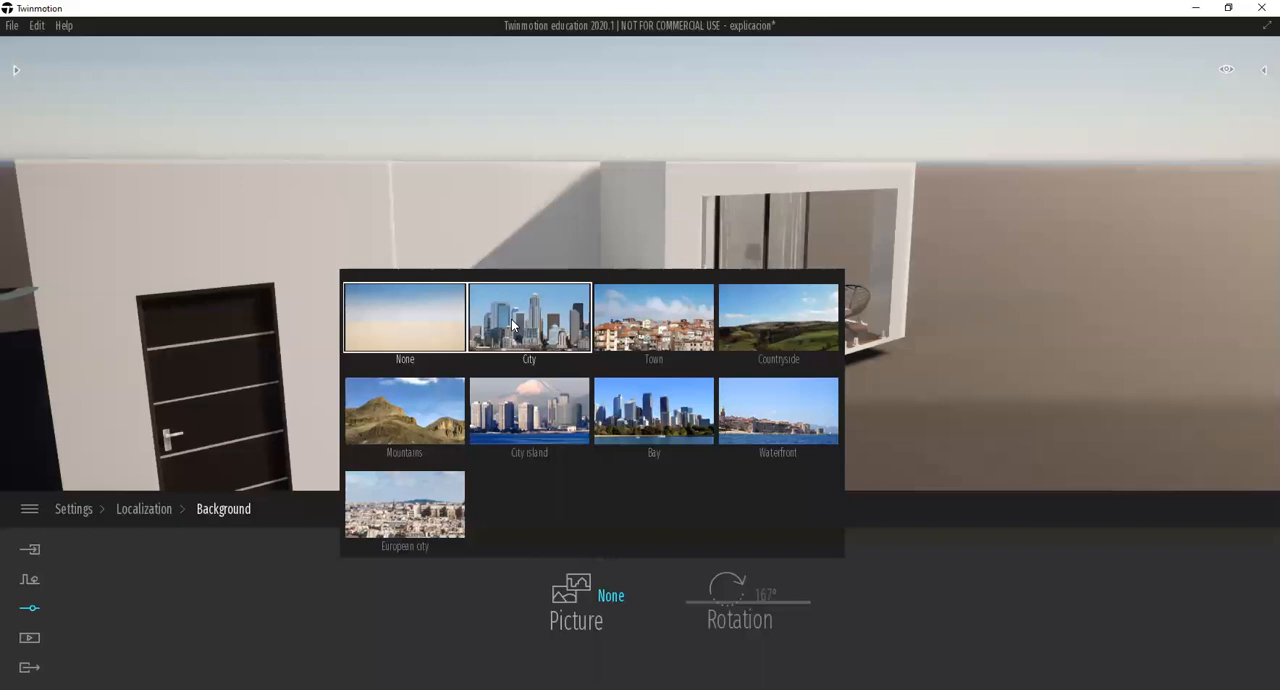
click(511, 319)
click(586, 589)
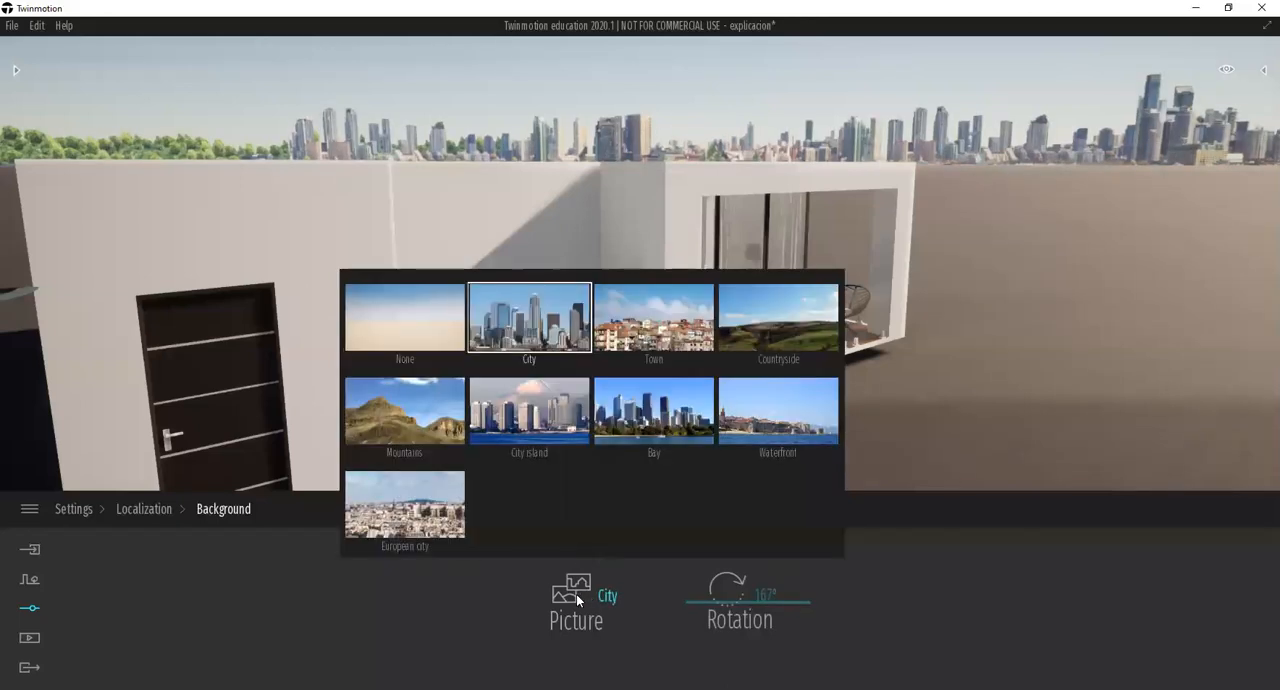
click(634, 313)
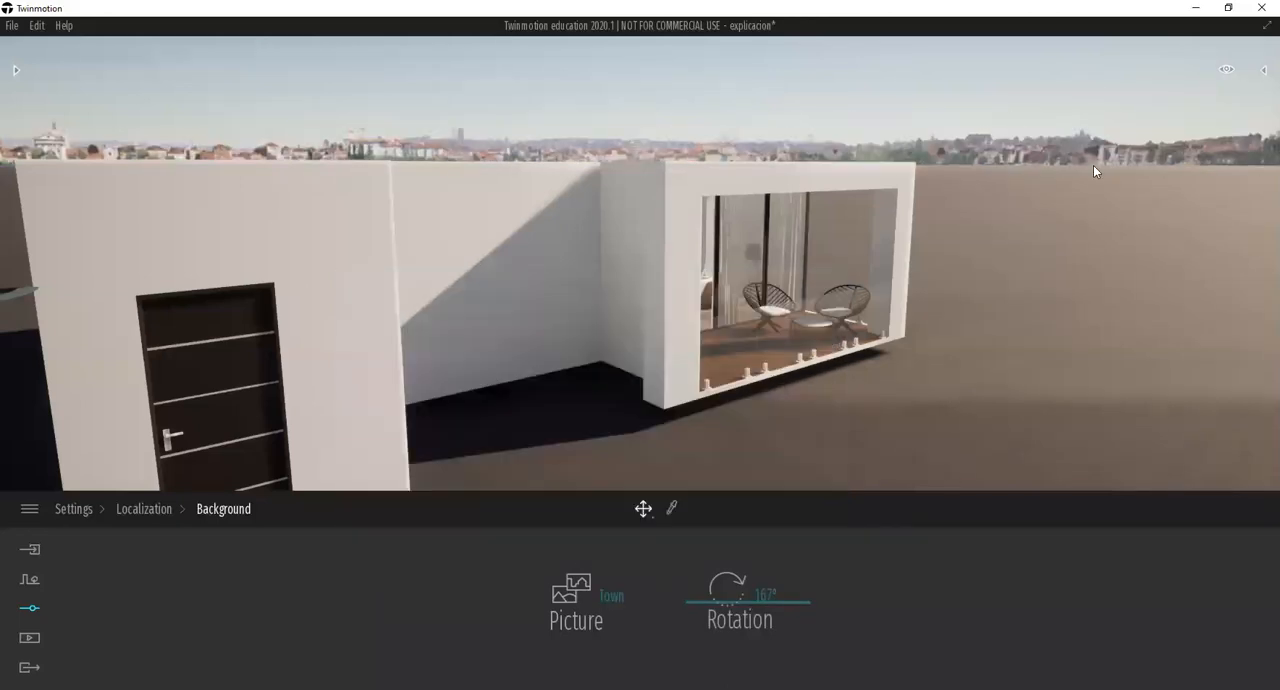
Try the Countryside, Mountains and City island background pictures behind the building.
click(586, 607)
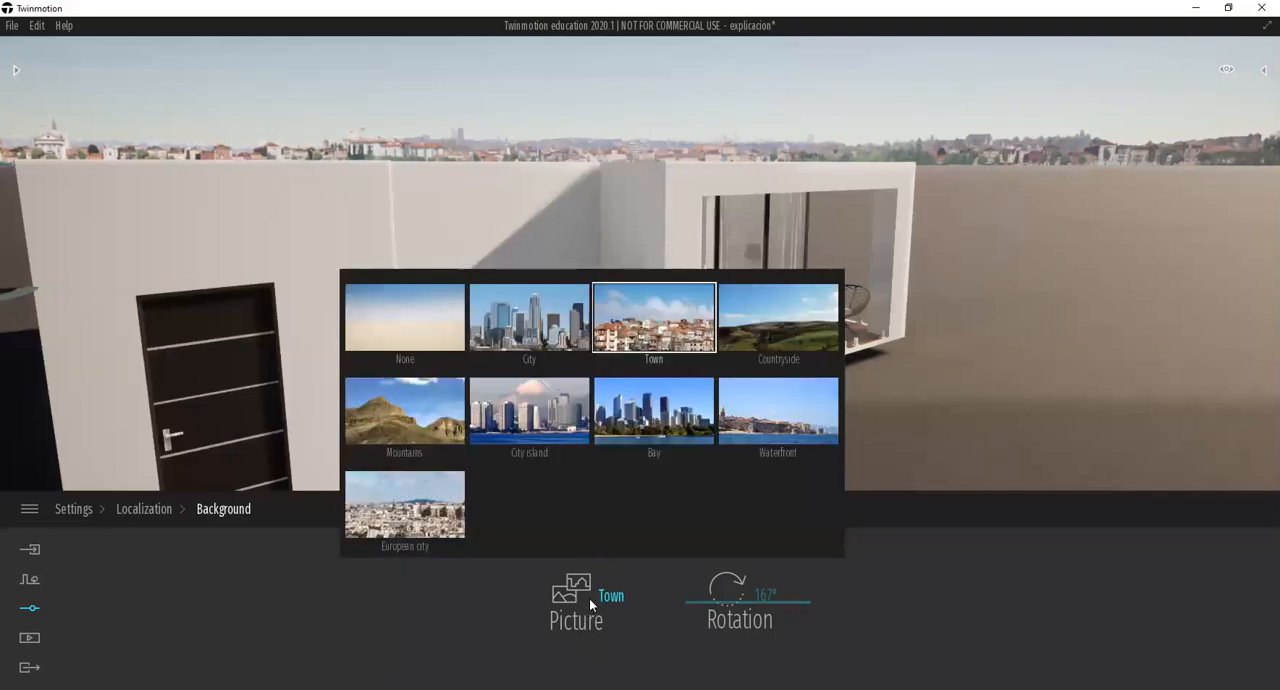
click(770, 342)
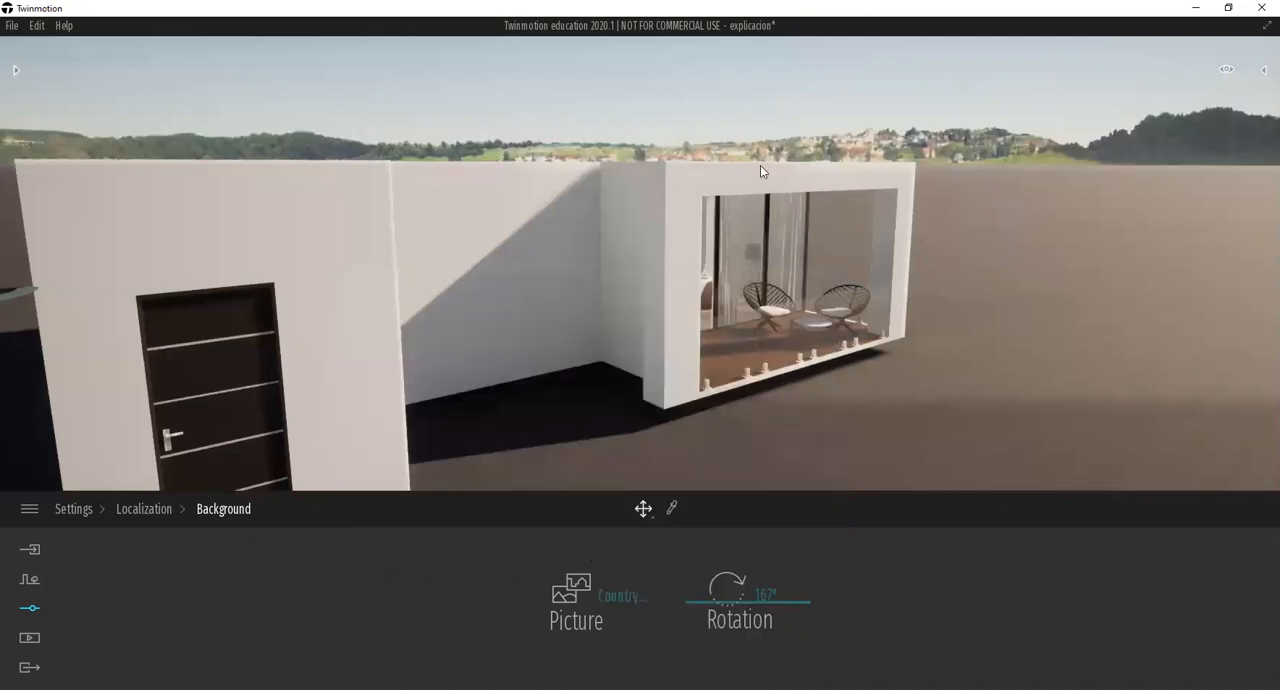
shift+middle_drag(769, 188, 624, 127)
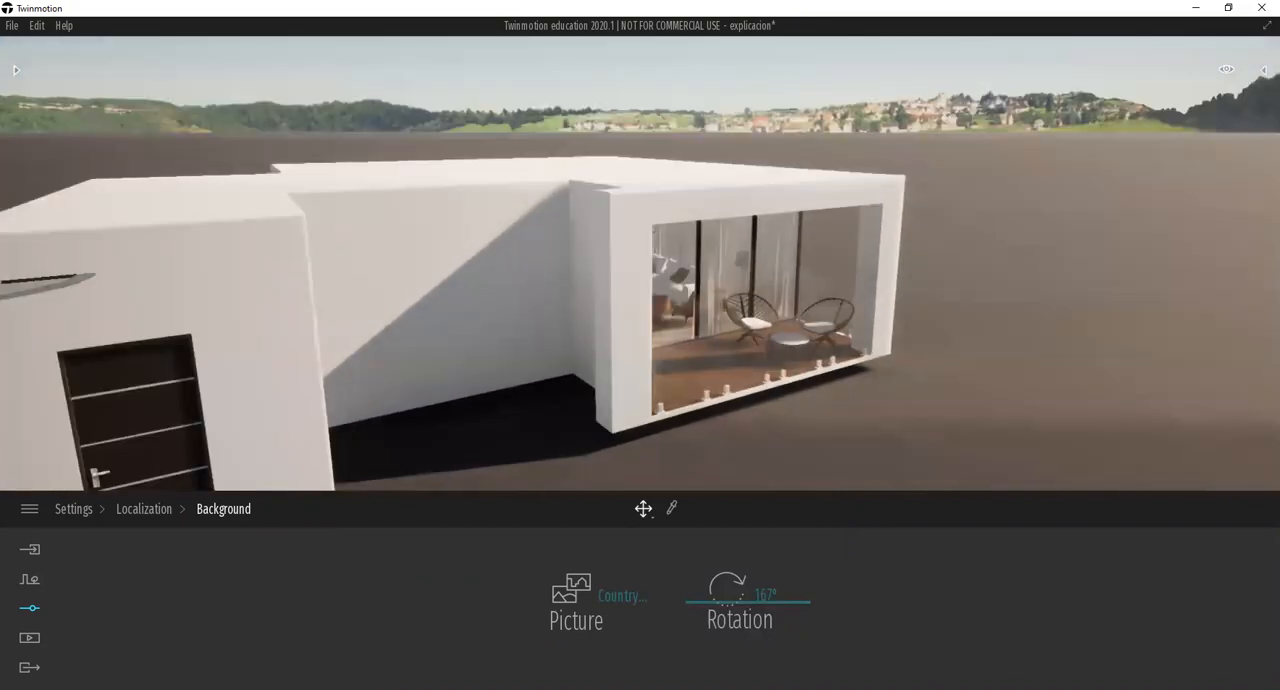
click(570, 588)
click(404, 410)
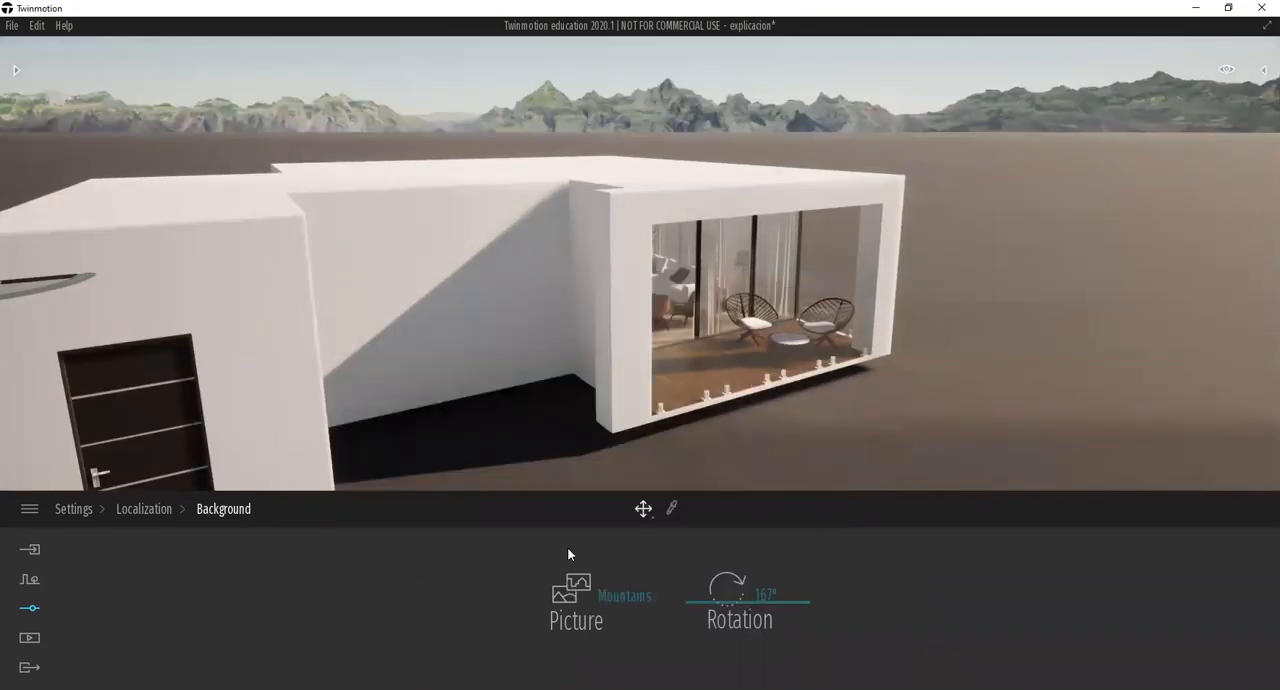
click(579, 604)
click(536, 421)
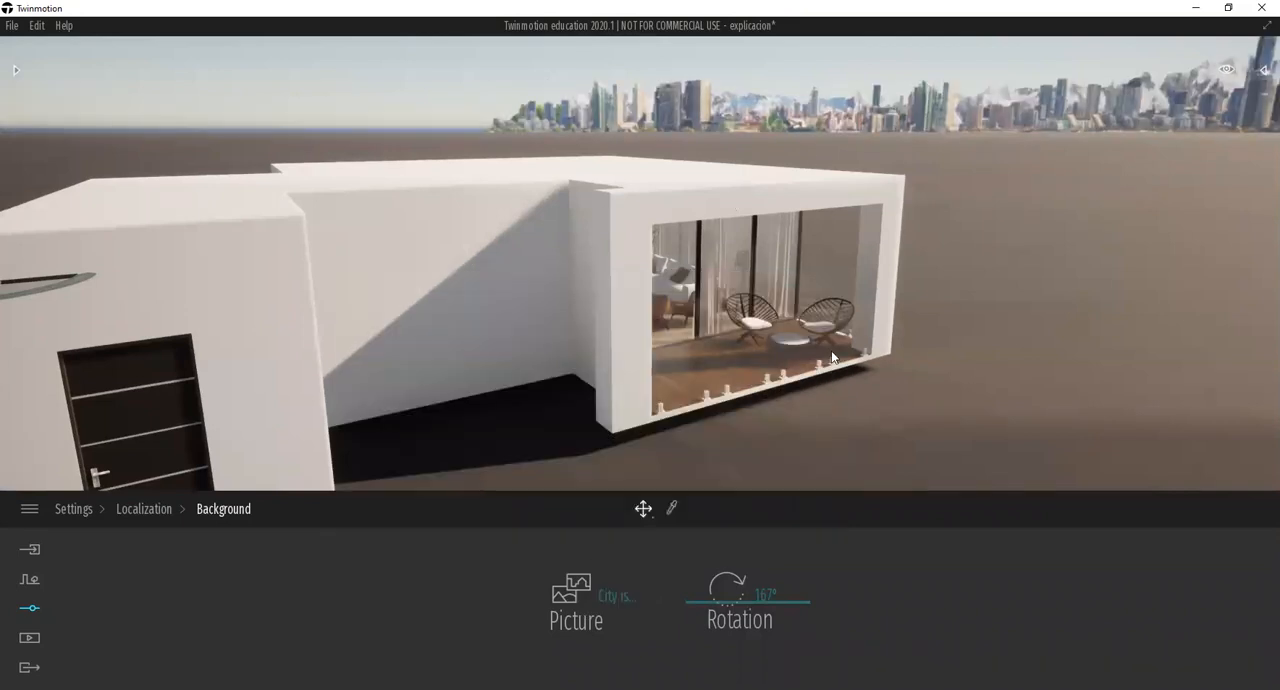
Try the Bay and Waterfront background pictures on the horizon.
click(588, 596)
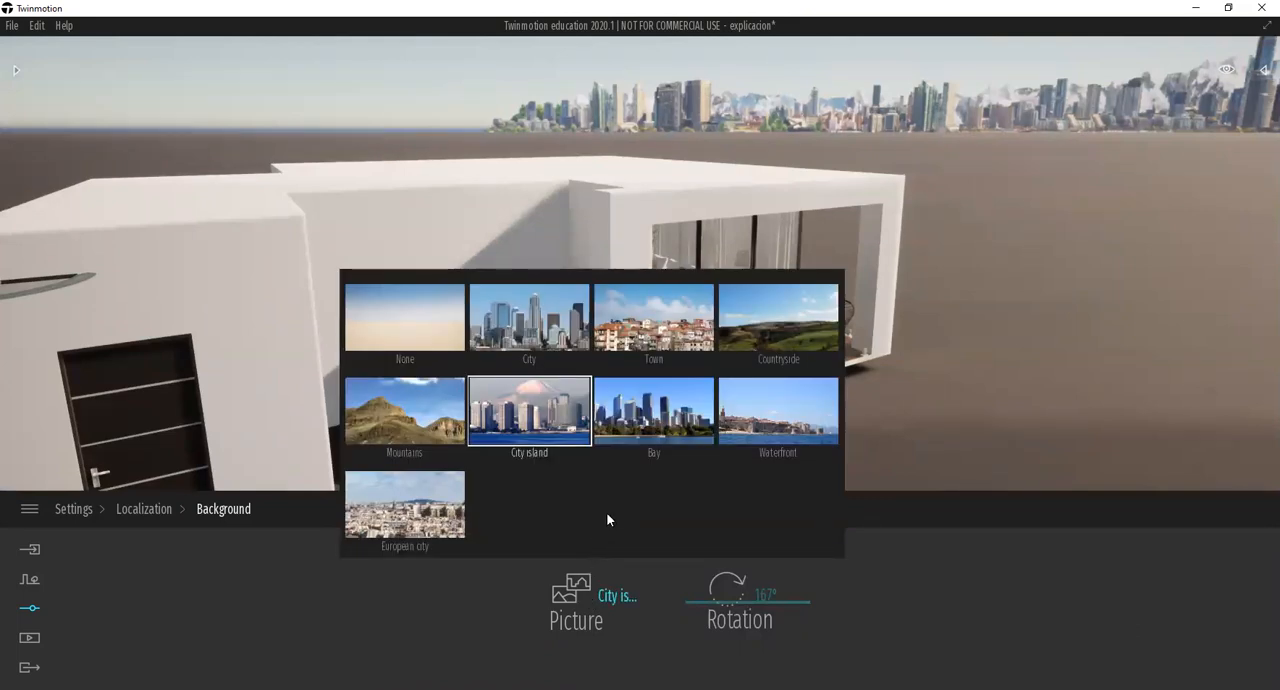
click(648, 427)
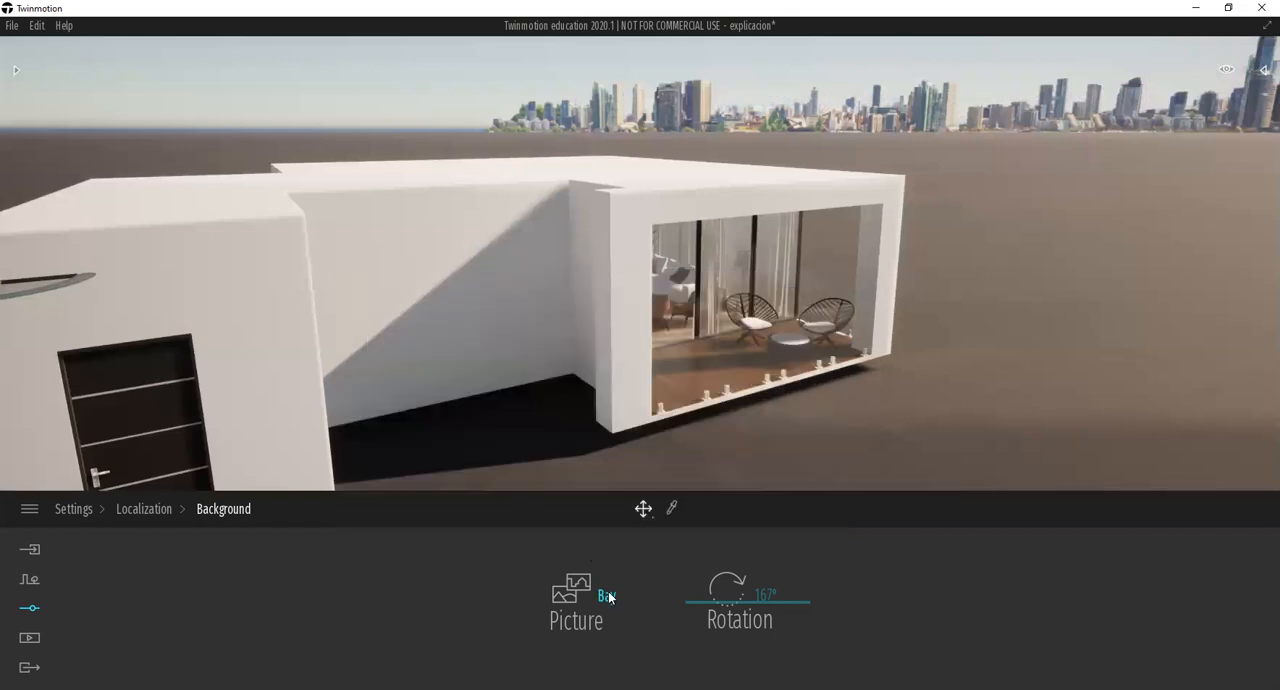
shift+middle_drag(487, 132, 909, 255)
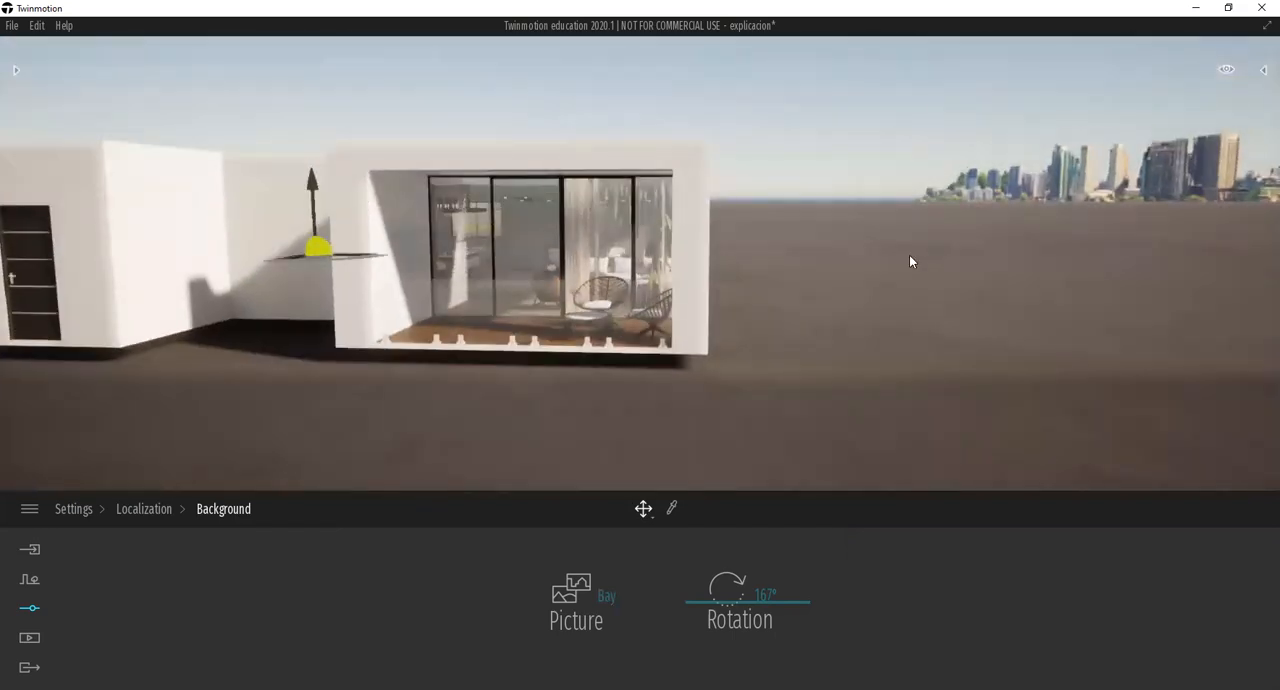
click(585, 588)
click(770, 420)
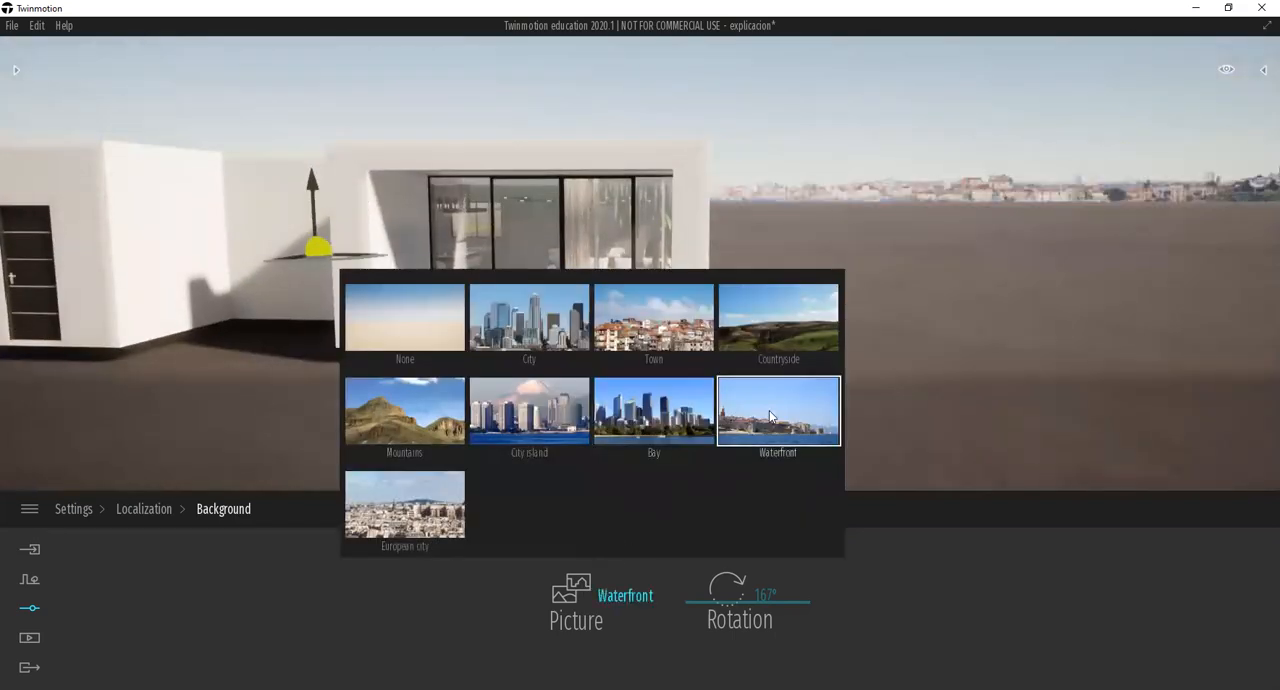
Try the European city background picture and inspect its skyline from around the balcony.
shift+middle_drag(856, 388, 800, 250)
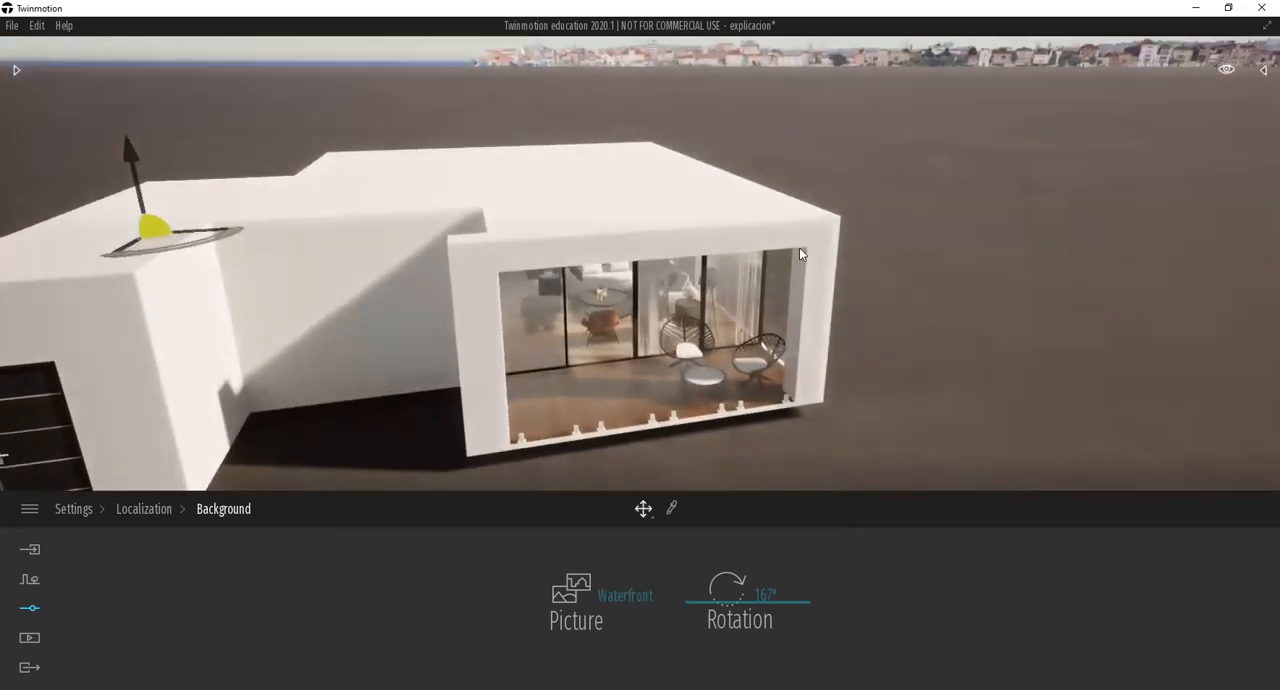
click(569, 620)
click(446, 526)
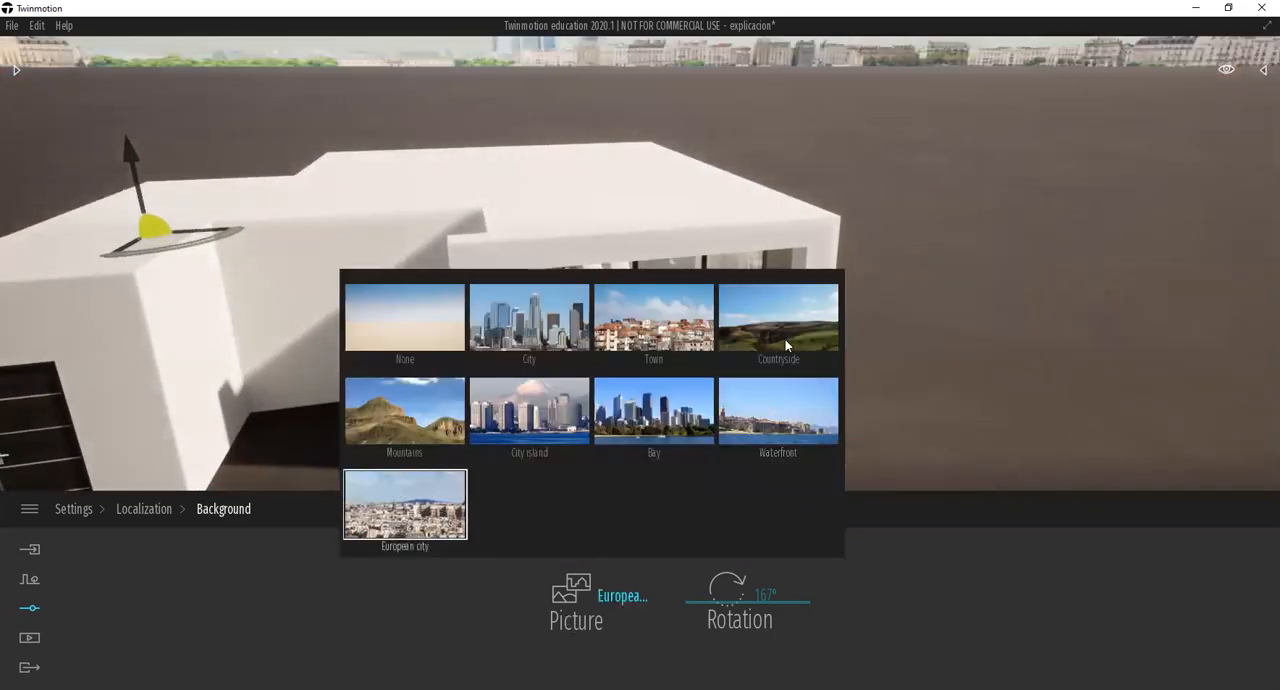
shift+middle_drag(812, 270, 722, 141)
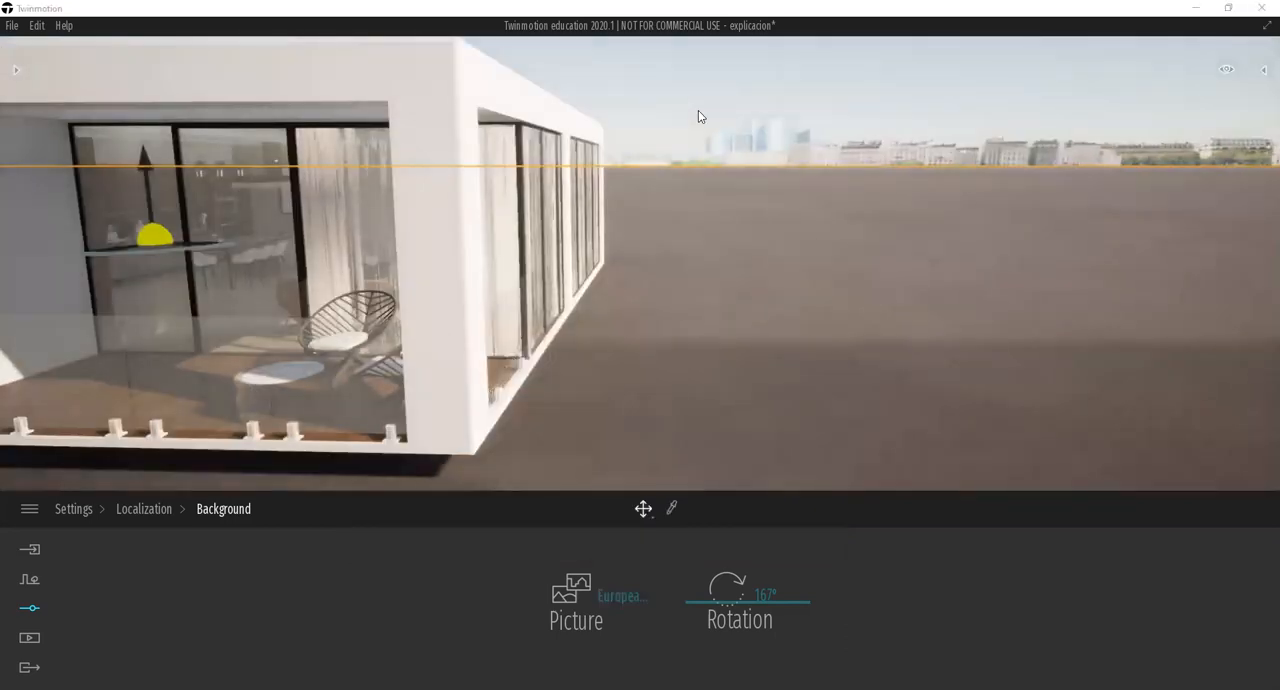
shift+middle_drag(708, 285, 605, 491)
Set the background picture to City and bring the view closer to the balcony.
click(573, 585)
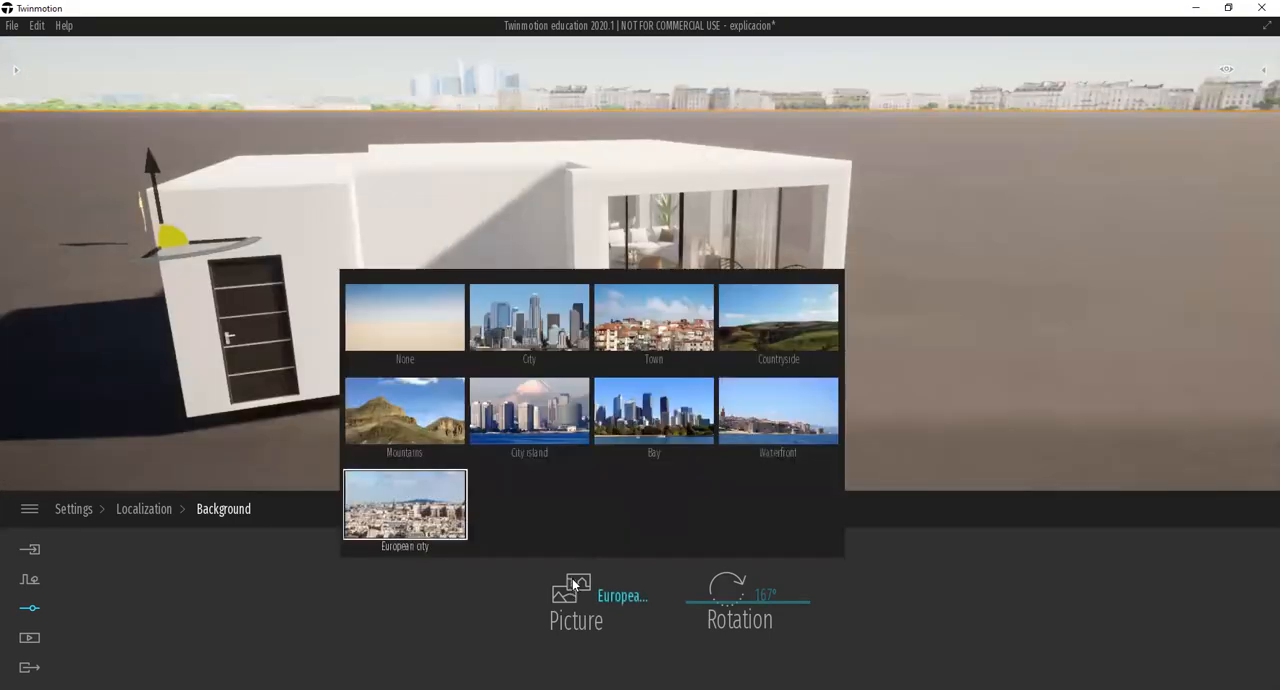
click(529, 317)
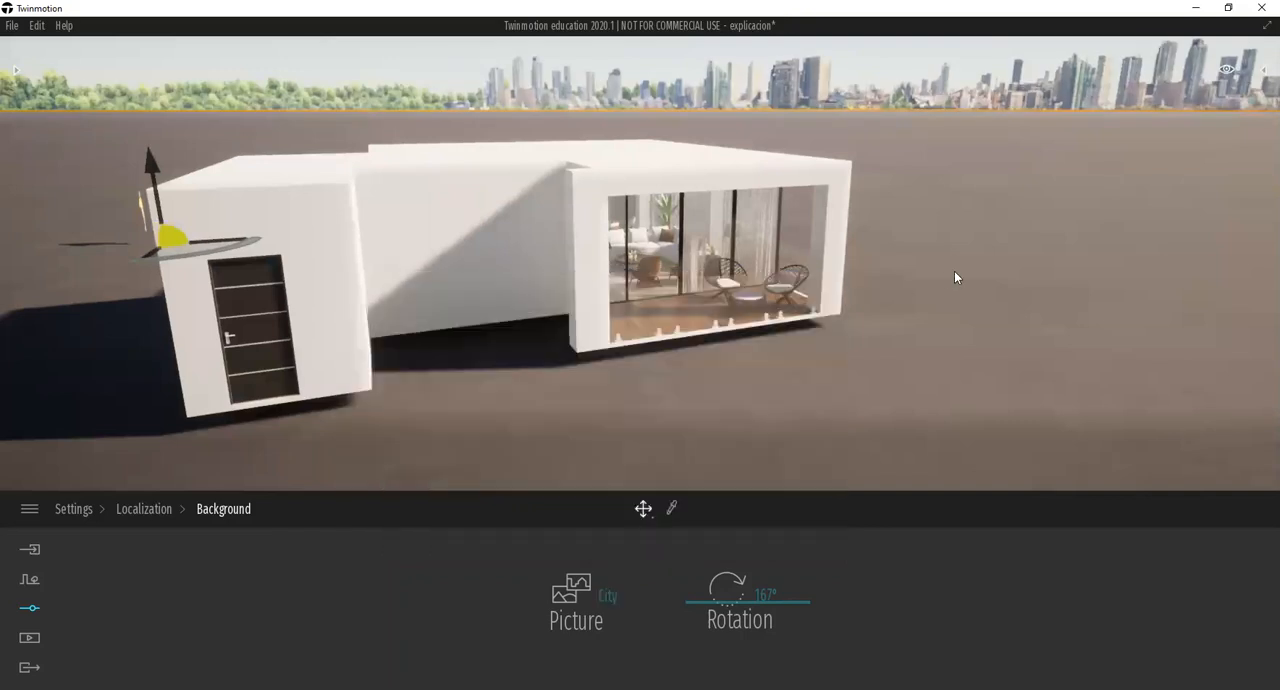
shift+middle_drag(630, 470, 648, 401)
scroll(615, 339, up, 1)
scroll(615, 339, up, 8)
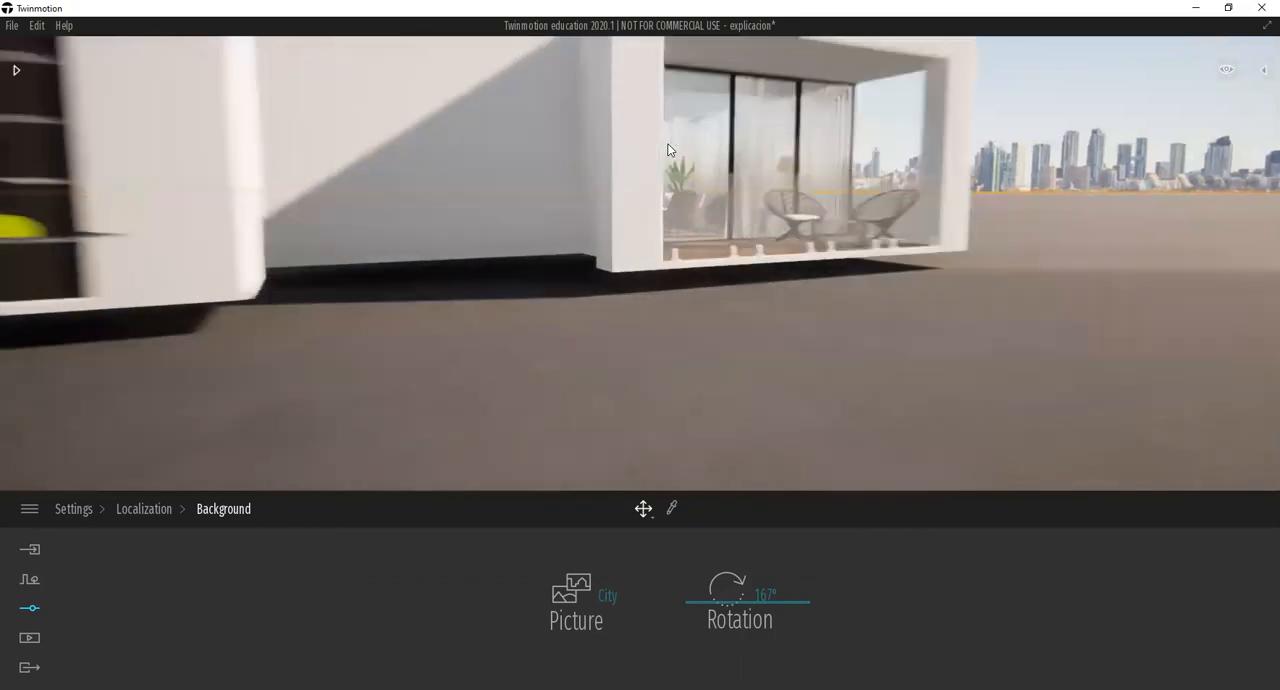
Move the view inside the living room and examine the City background through the curtained windows.
scroll(669, 125, up, 3)
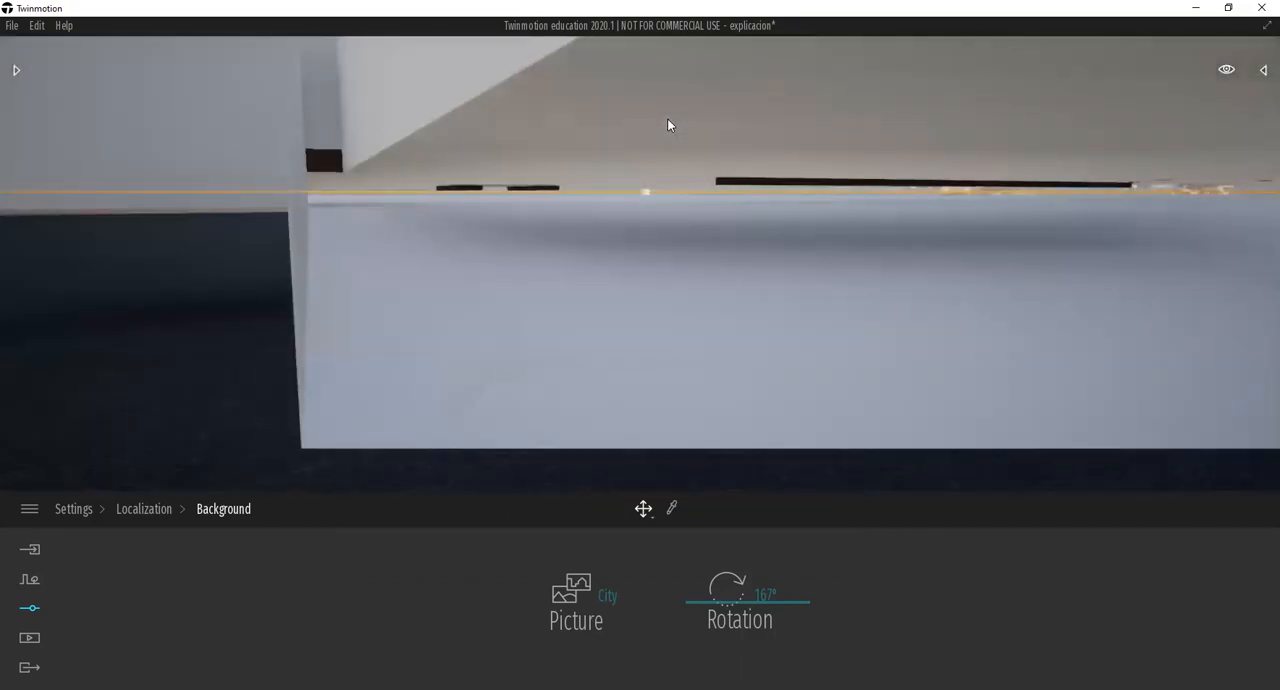
scroll(667, 118, up, 4)
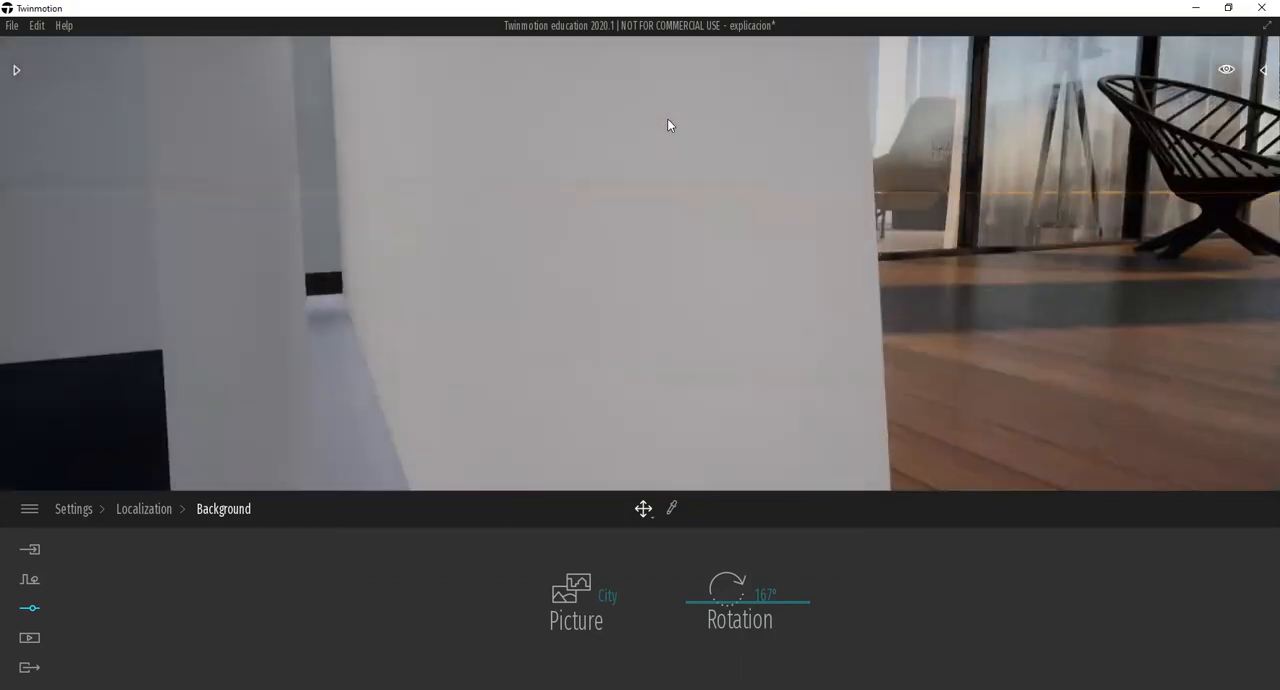
scroll(811, 117, up, 5)
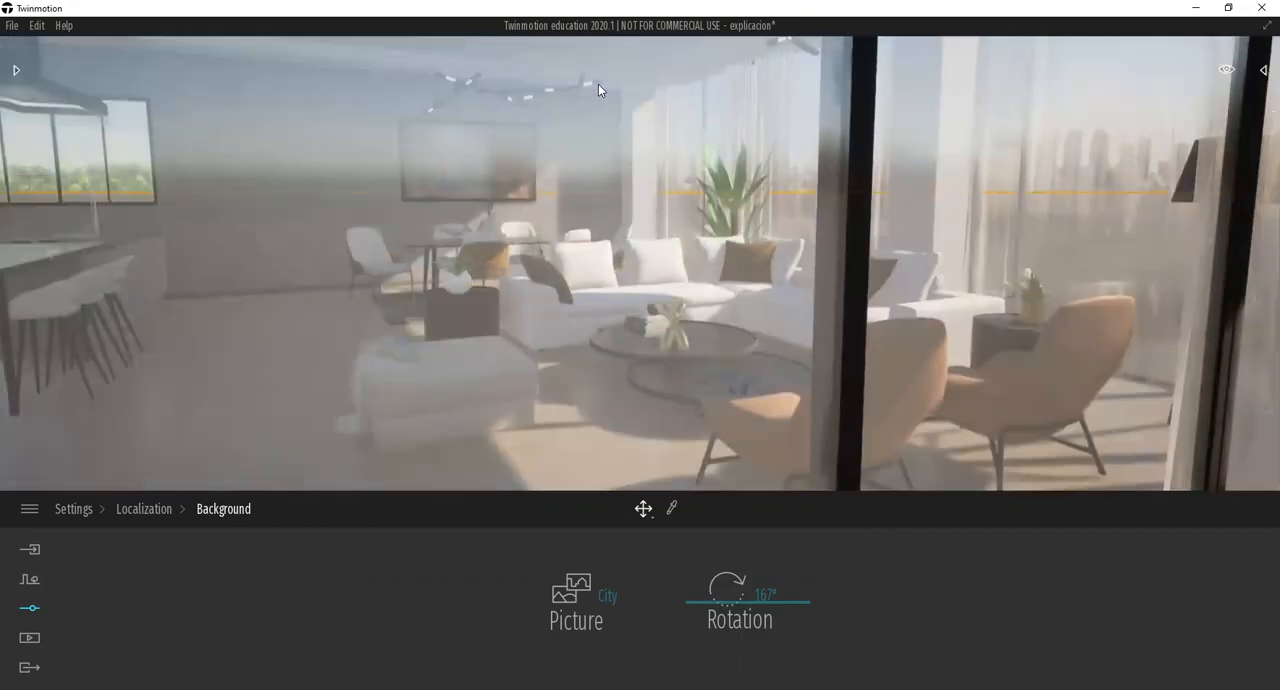
scroll(595, 88, up, 4)
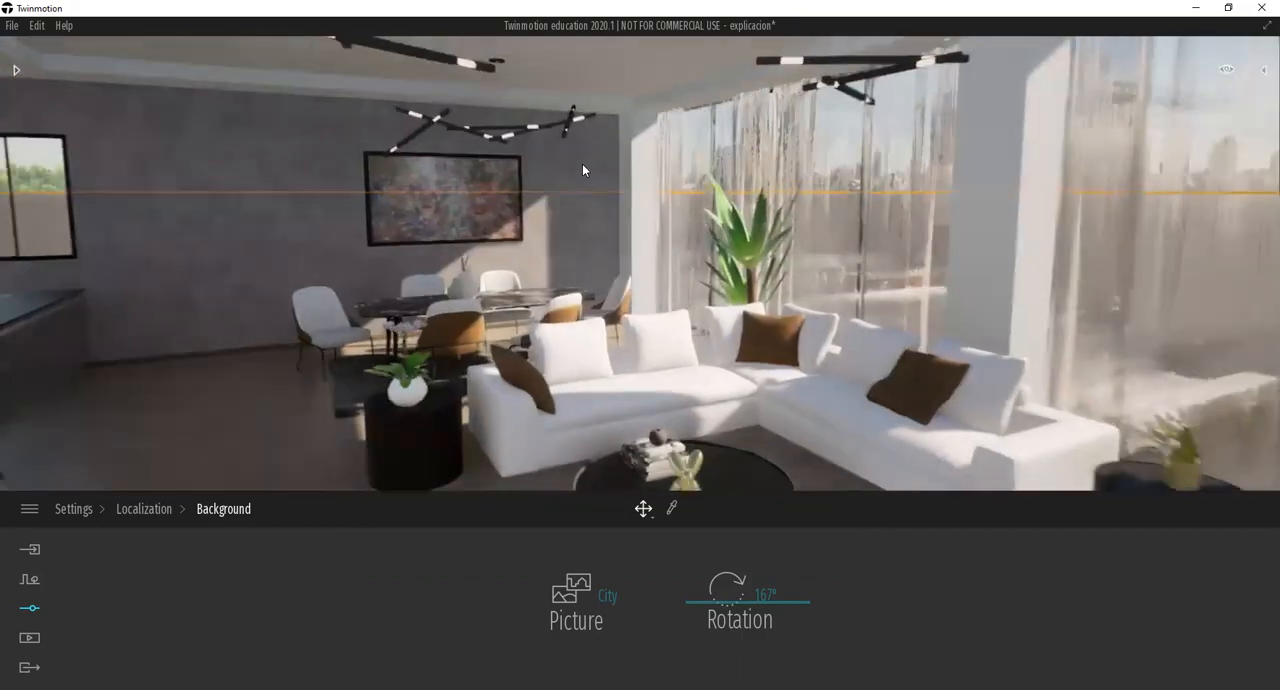
scroll(583, 167, up, 5)
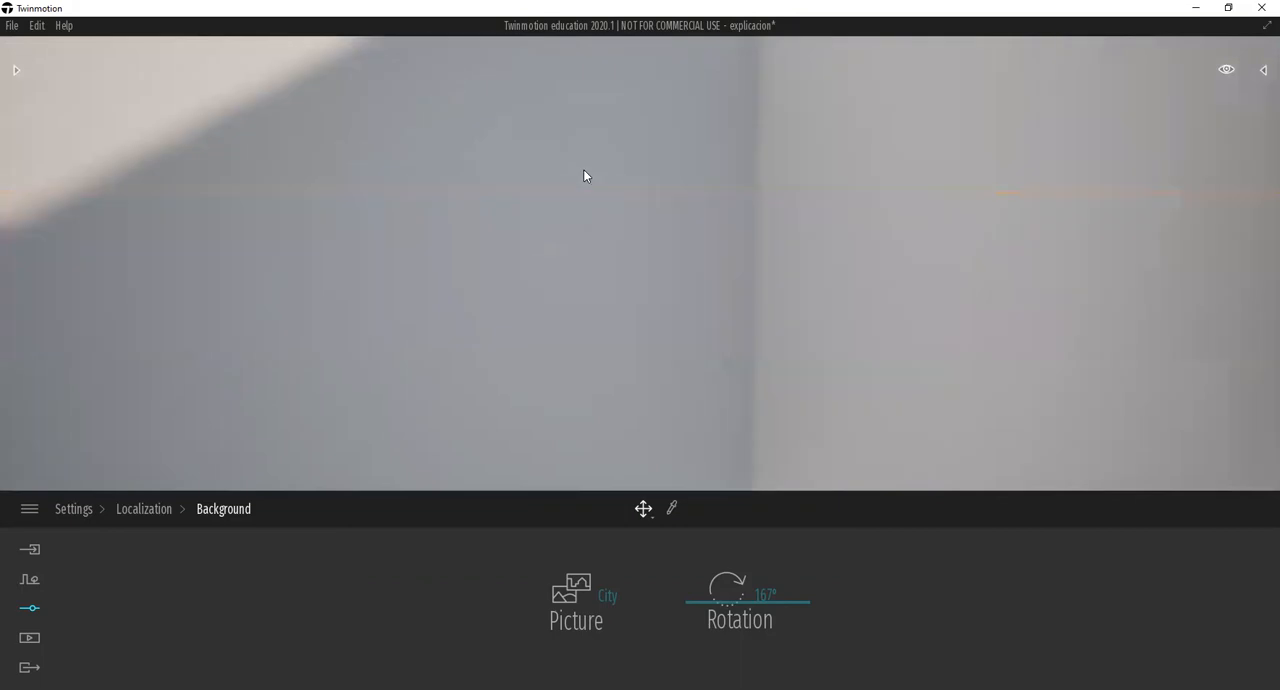
scroll(586, 170, down, 4)
scroll(586, 170, up, 1)
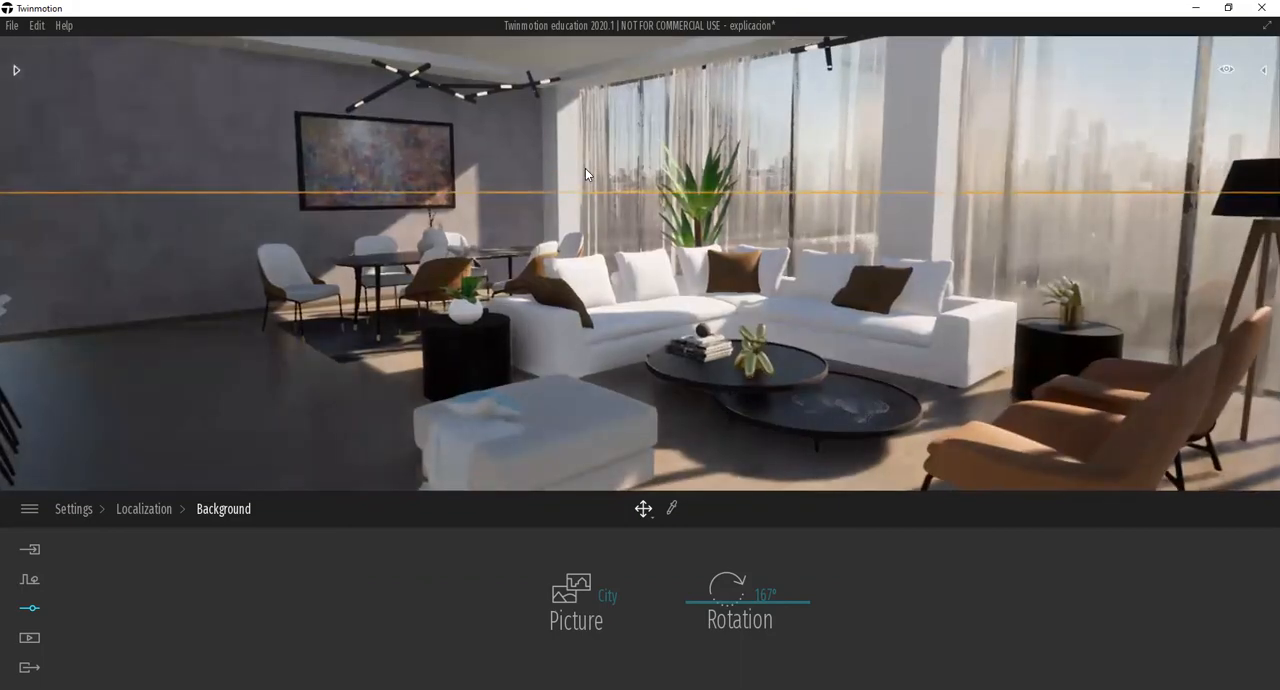
middle_drag(585, 169, 579, 221)
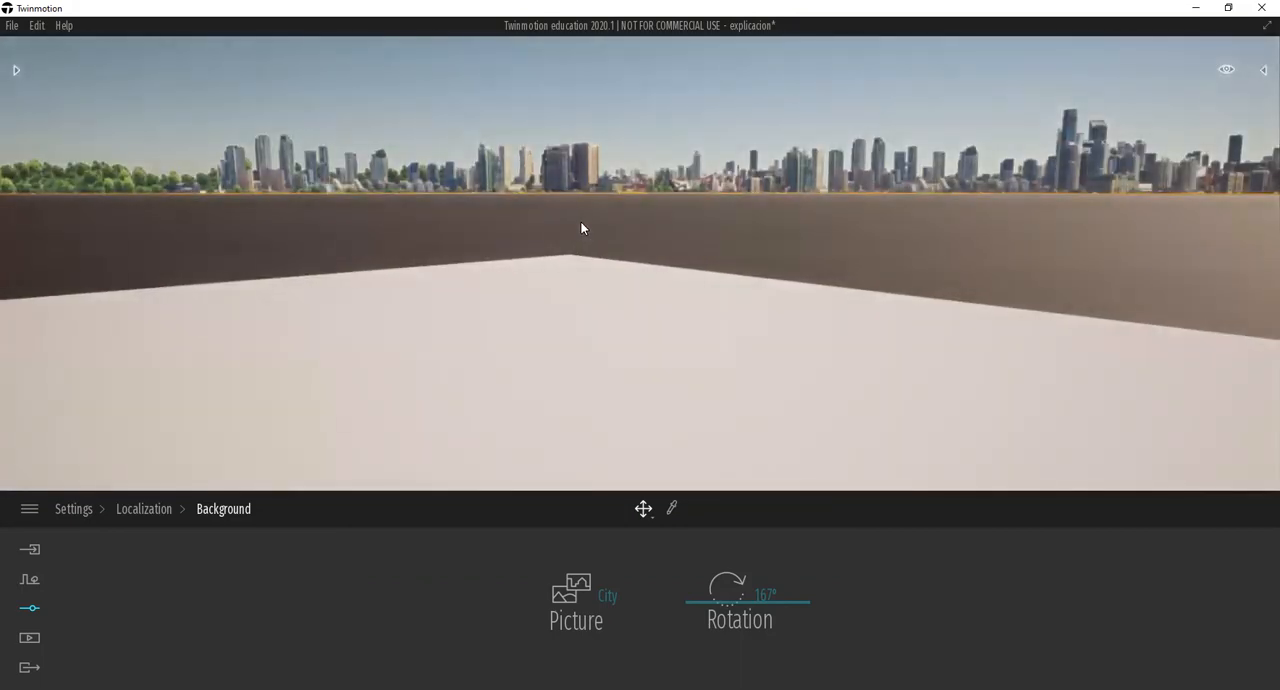
key(q)
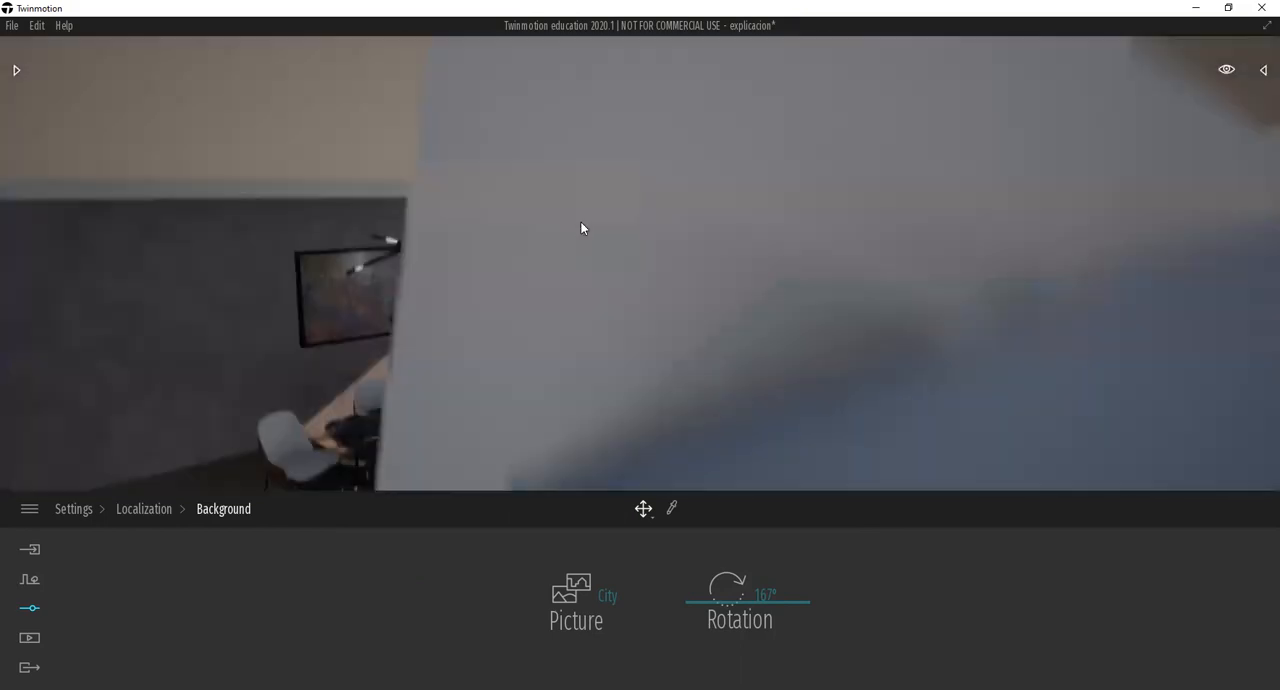
key(q)
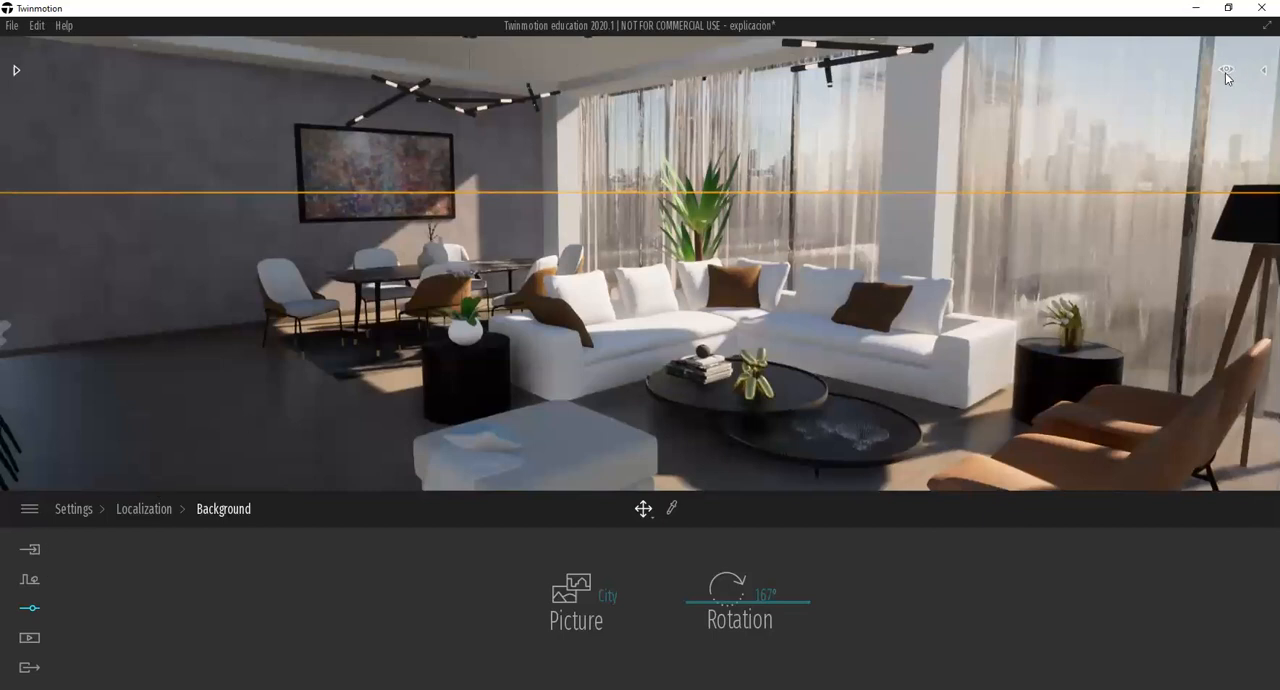
Change the time of day to dusk and inspect the glowing ceiling lamps and recessed lights in the living room.
mouse_move(1227, 72)
drag(1170, 262, 1157, 349)
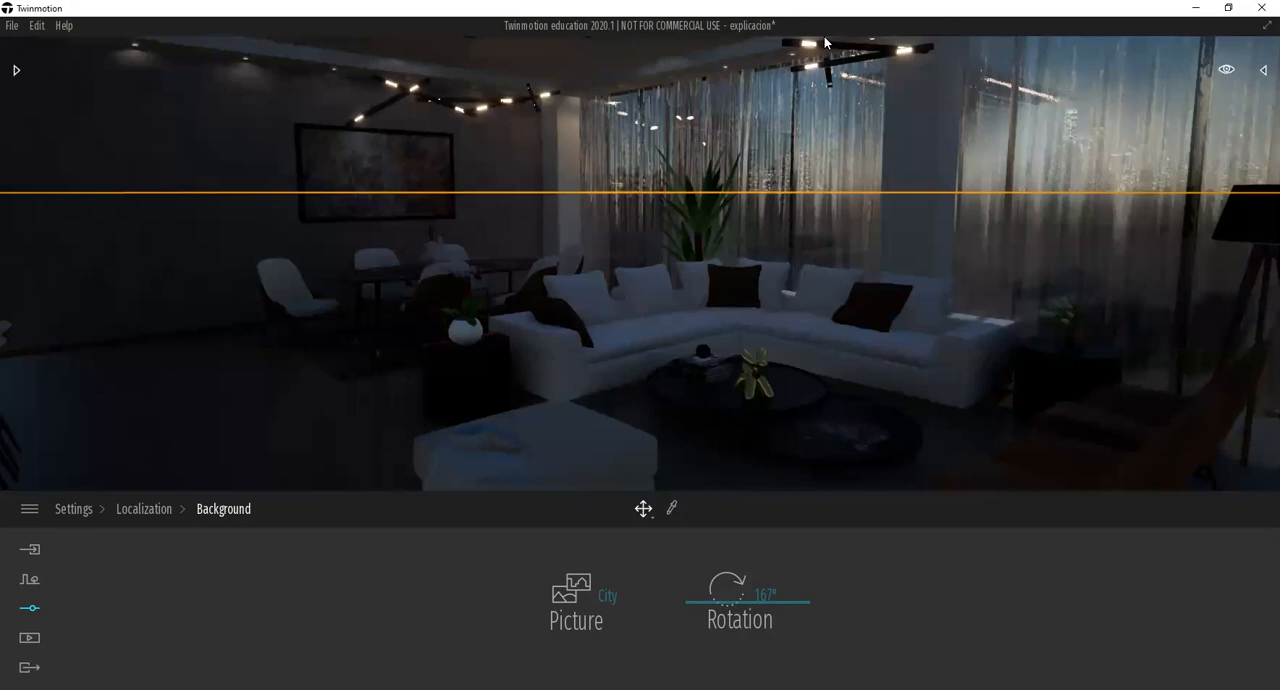
scroll(864, 47, up, 4)
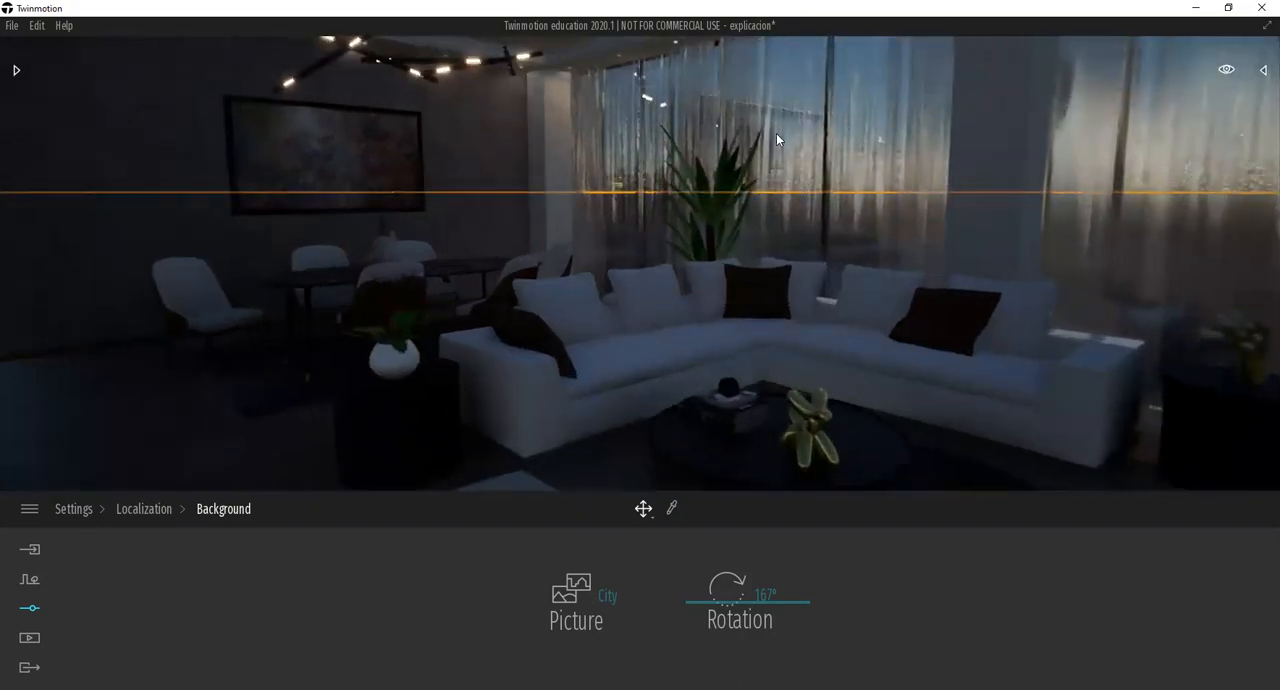
scroll(773, 137, down, 7)
scroll(768, 138, down, 1)
scroll(618, 160, up, 3)
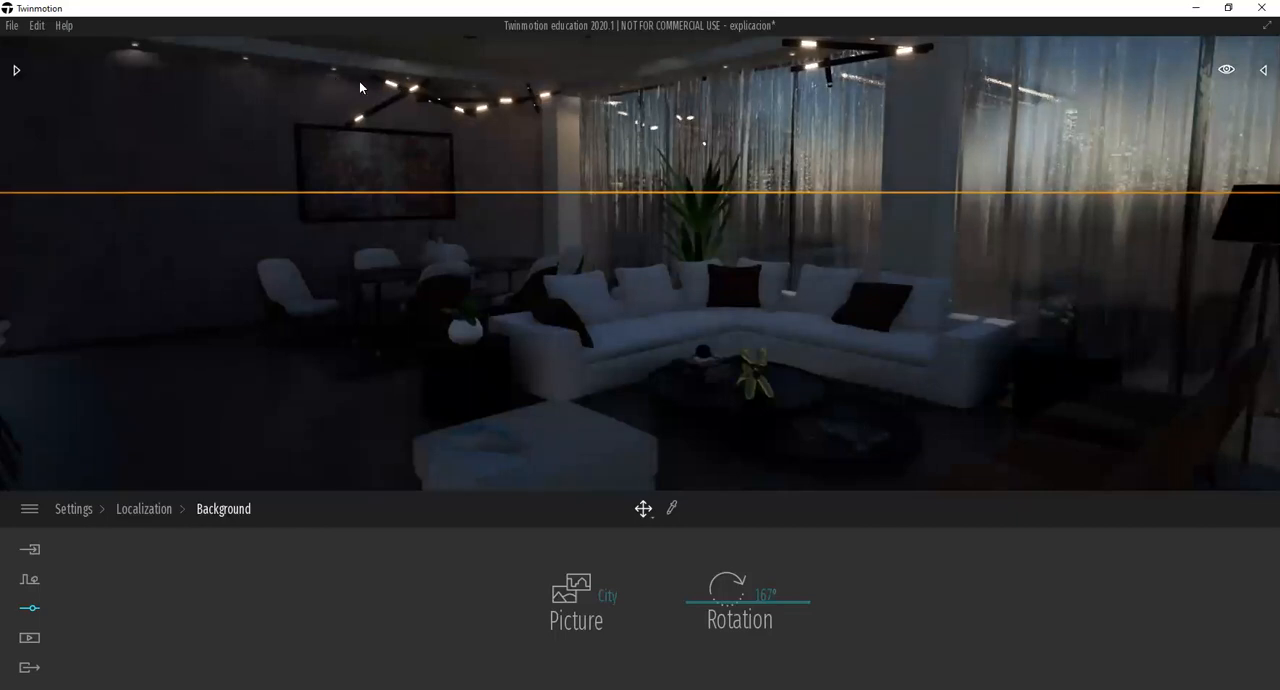
scroll(489, 135, down, 4)
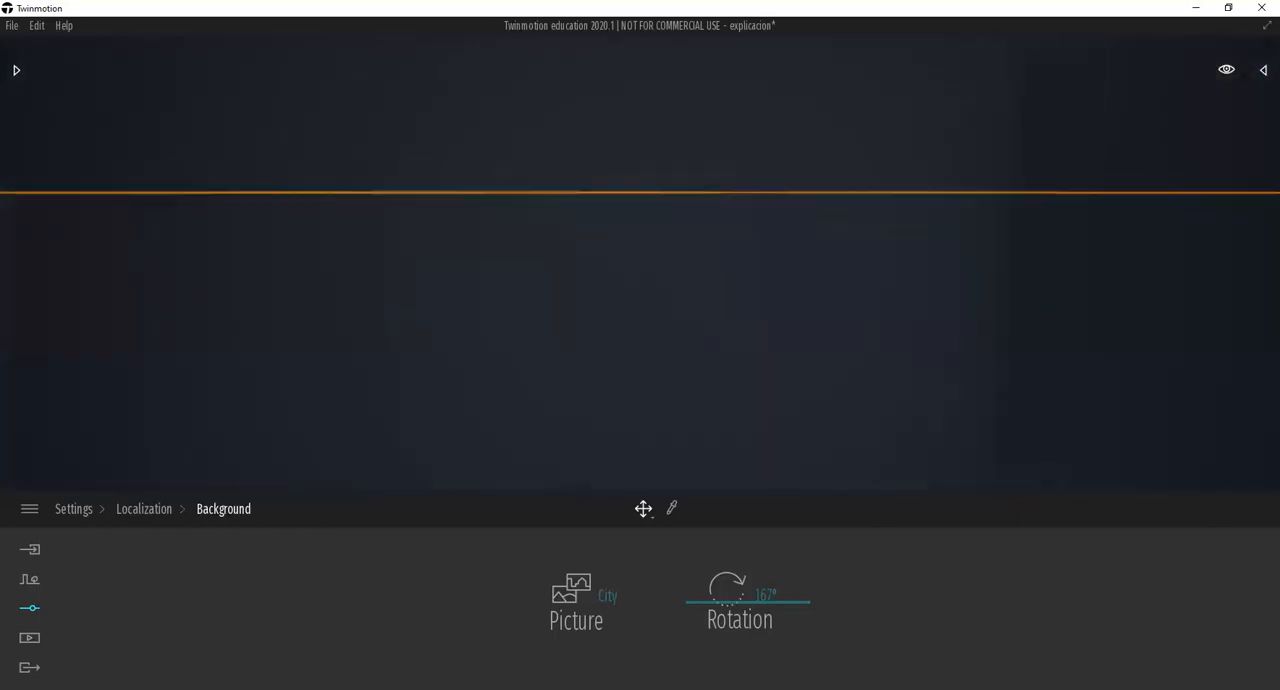
scroll(365, 98, up, 4)
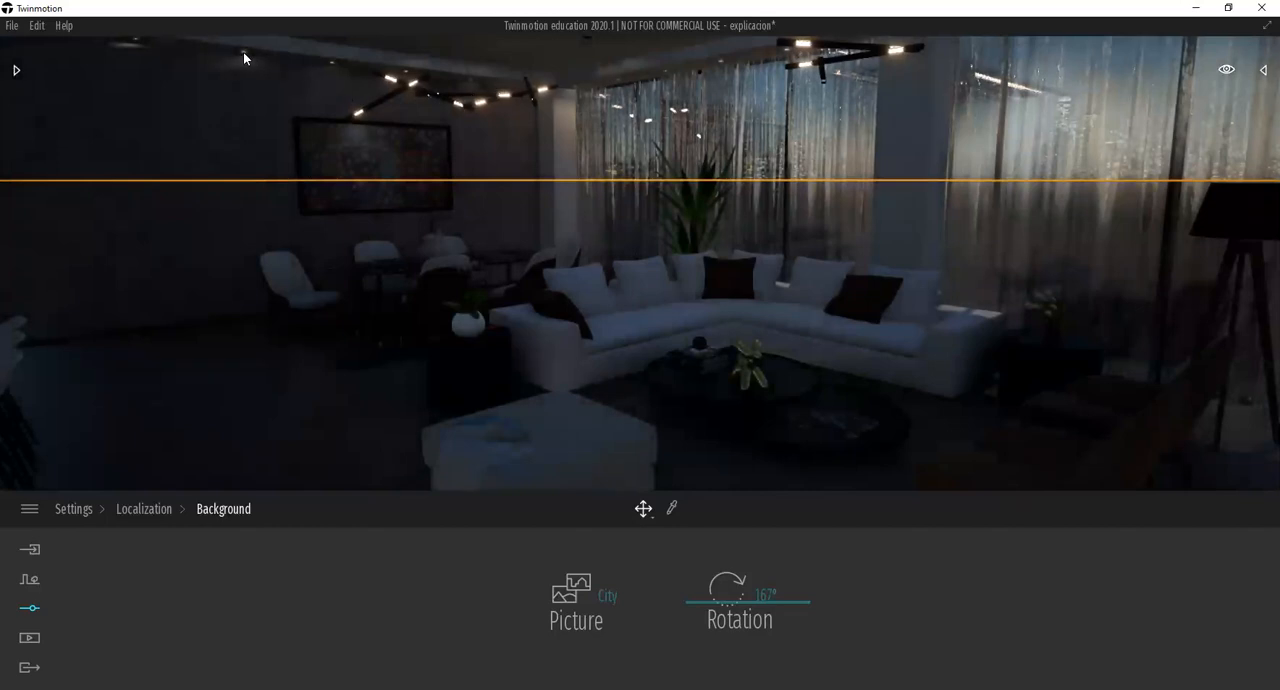
scroll(245, 52, up, 2)
scroll(413, 113, down, 1)
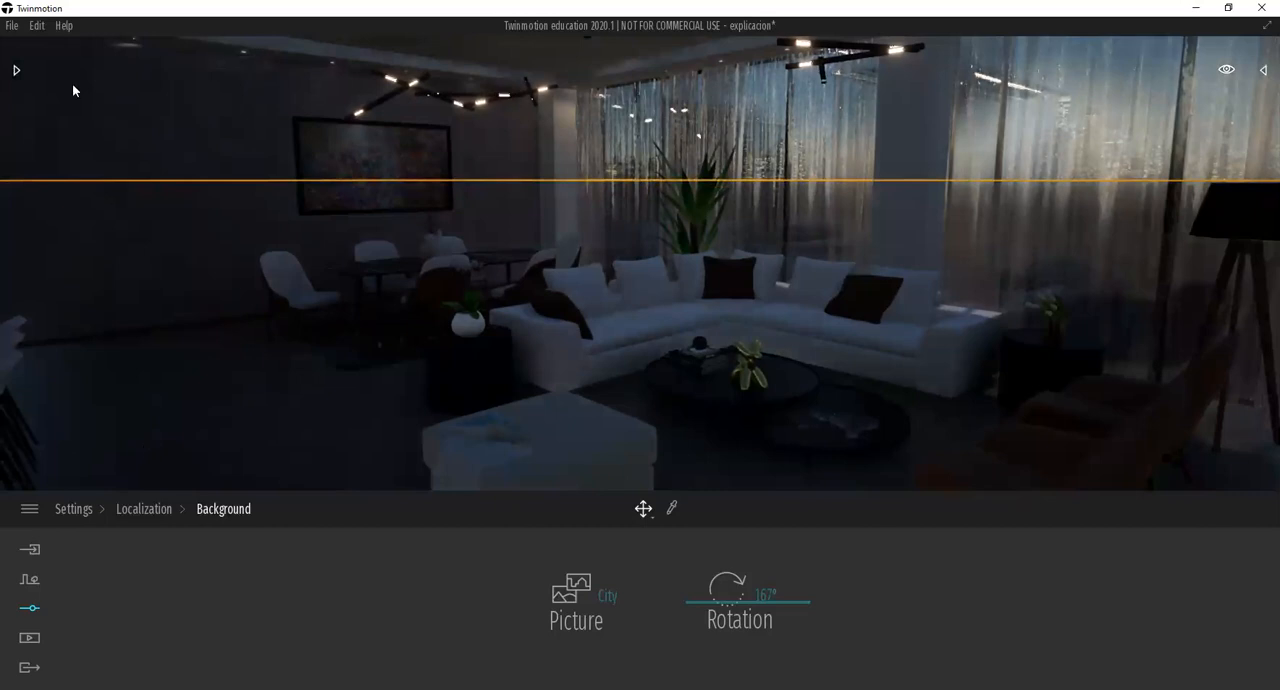
Sample the Neon 02 material from the glowing part of the ceiling lamp with the material picker.
click(672, 509)
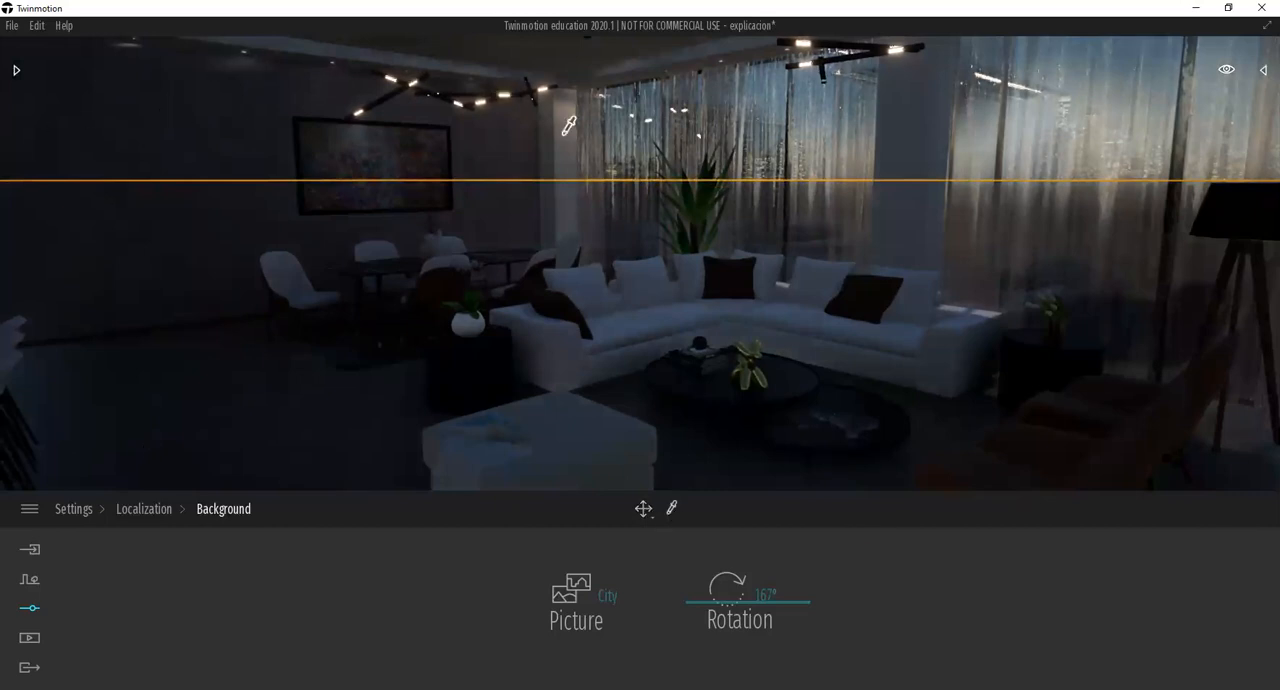
click(532, 88)
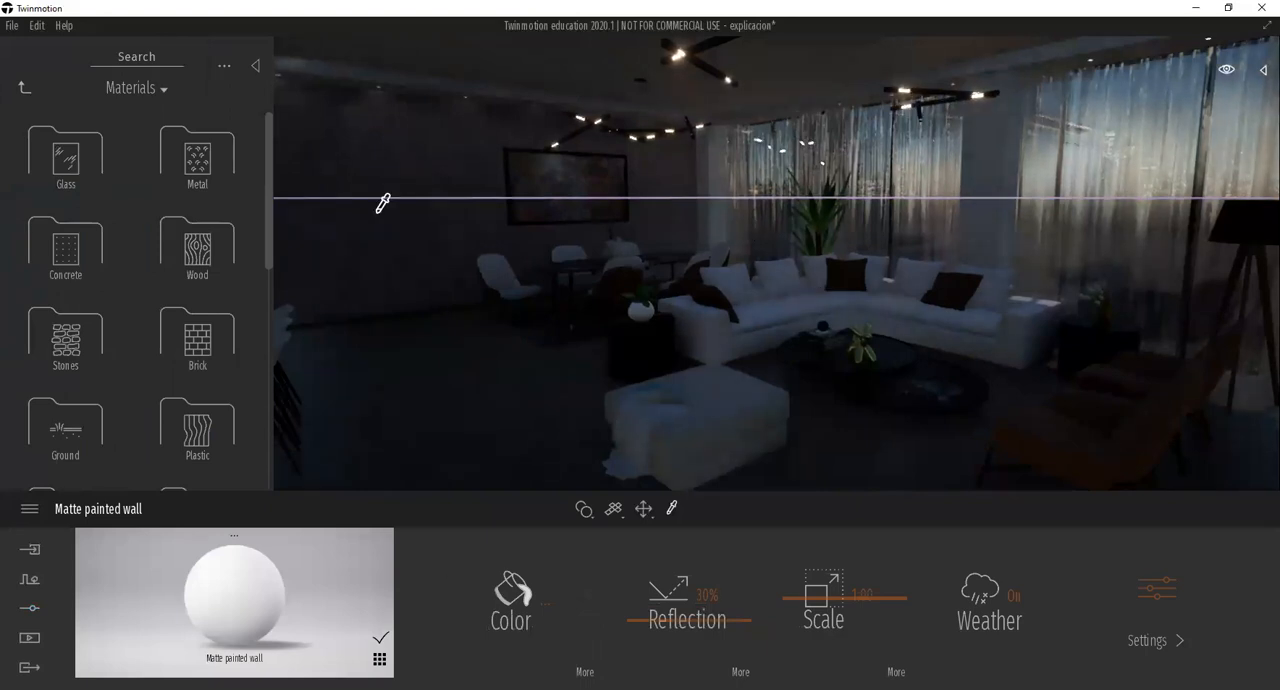
click(682, 50)
Try the Neon 02 material on the coffee tables and on the floor without keeping it.
drag(251, 572, 863, 373)
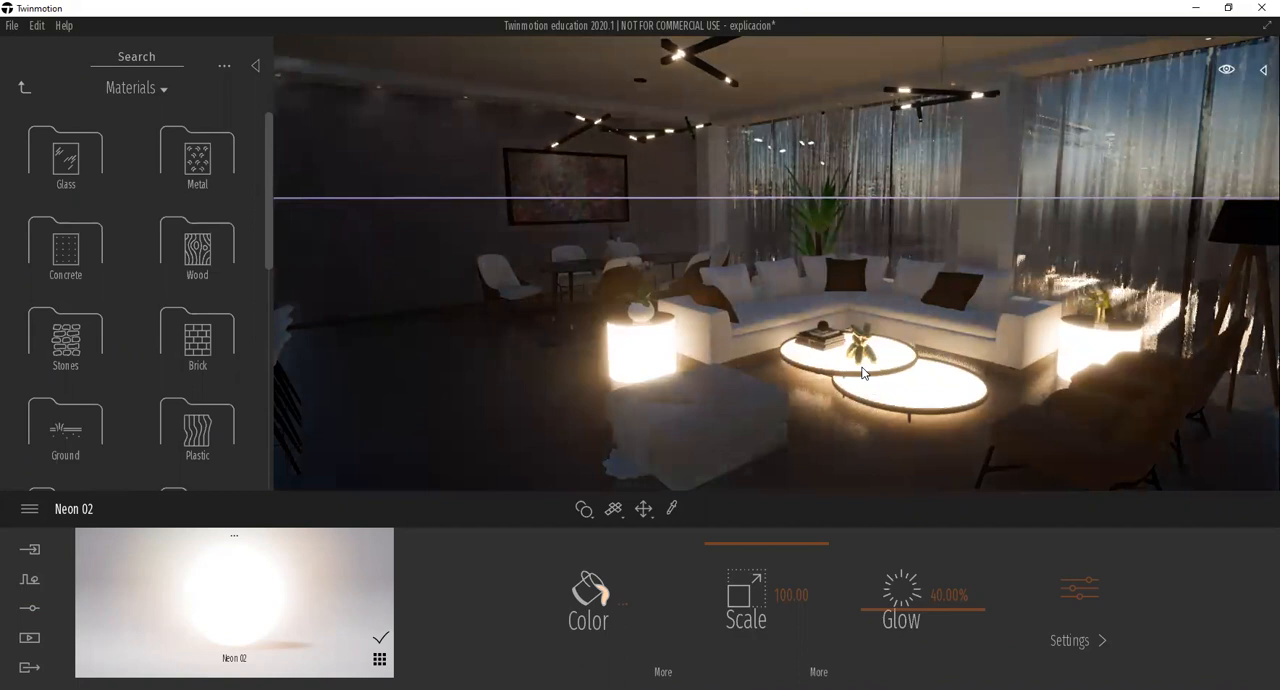
drag(863, 373, 817, 441)
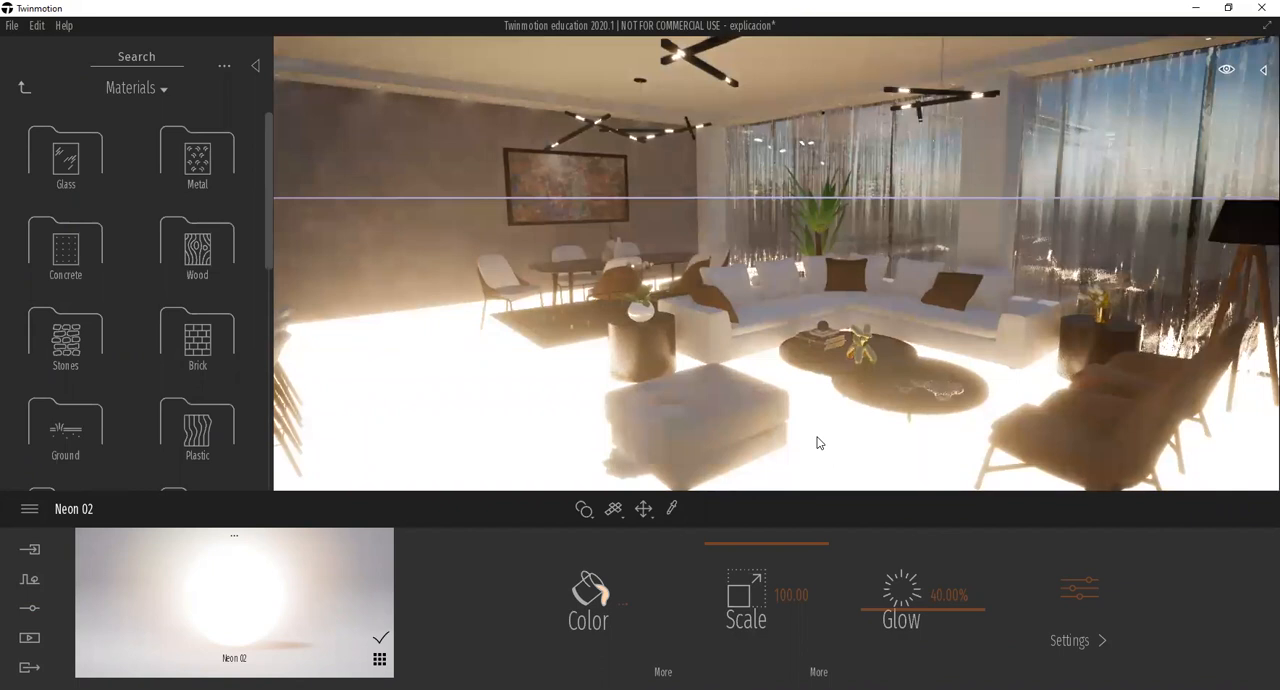
drag(817, 441, 294, 617)
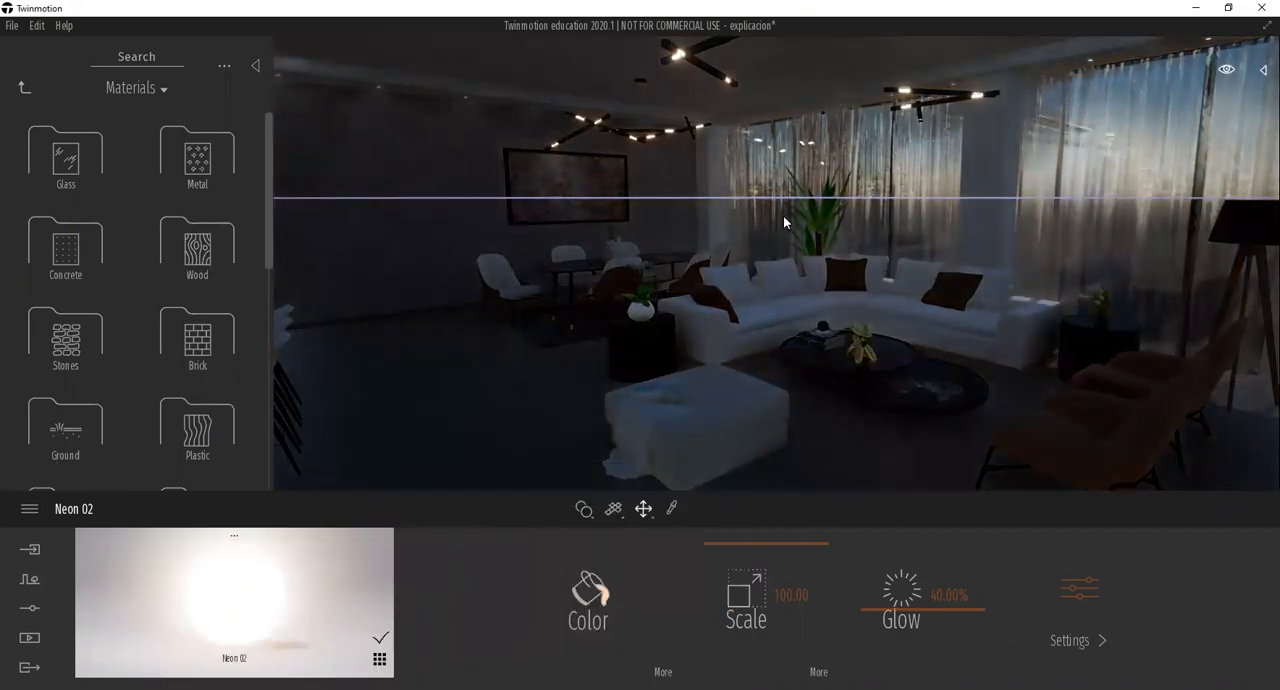
Open the Lights category of the library and browse the available light types.
scroll(775, 228, up, 3)
right_drag(655, 357, 655, 350)
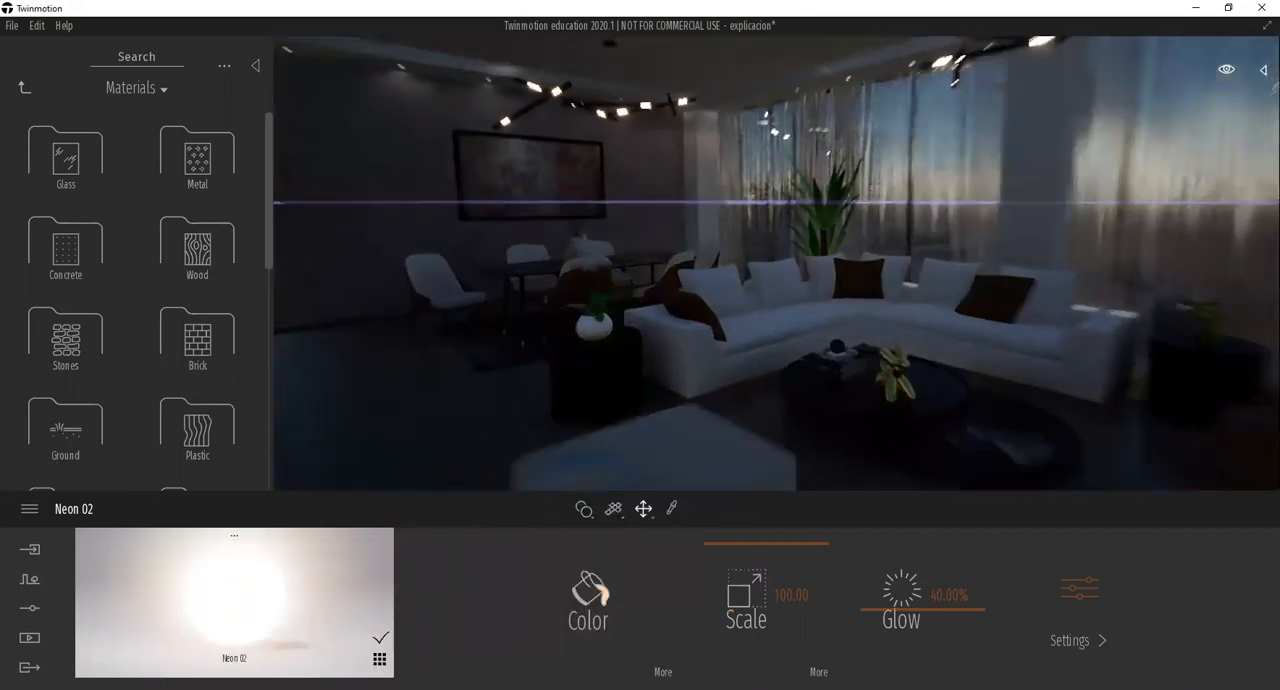
scroll(657, 355, down, 1)
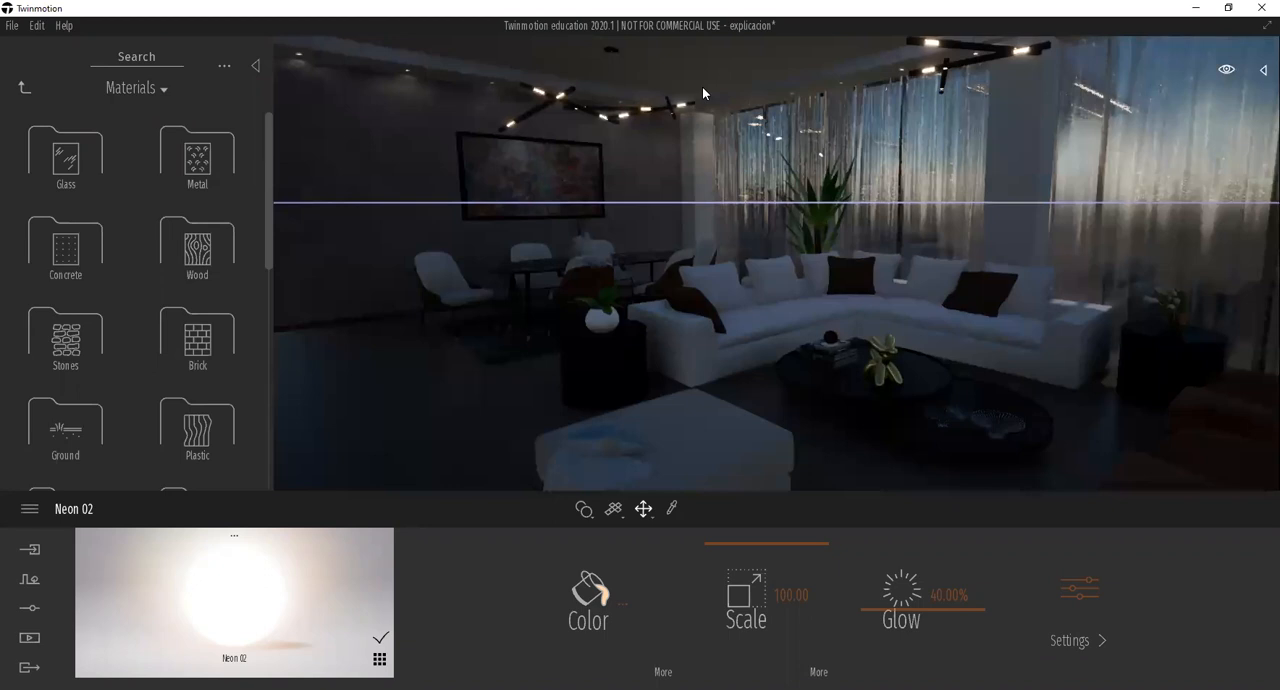
click(21, 88)
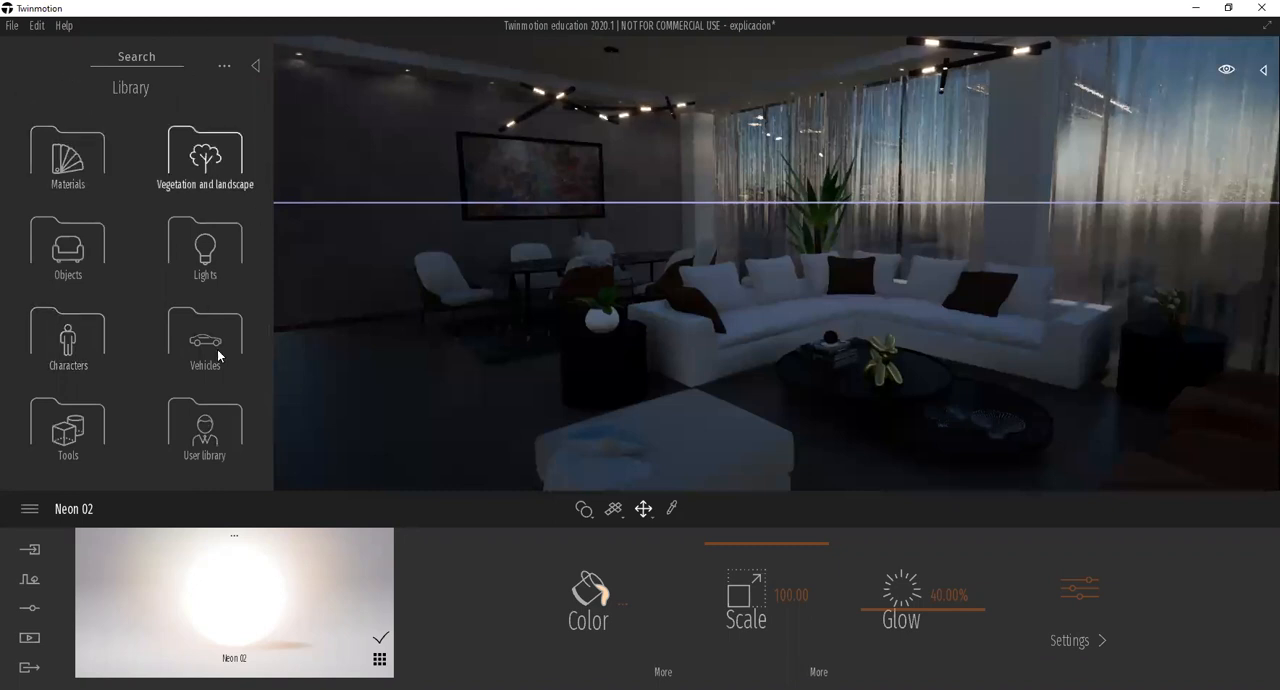
click(218, 251)
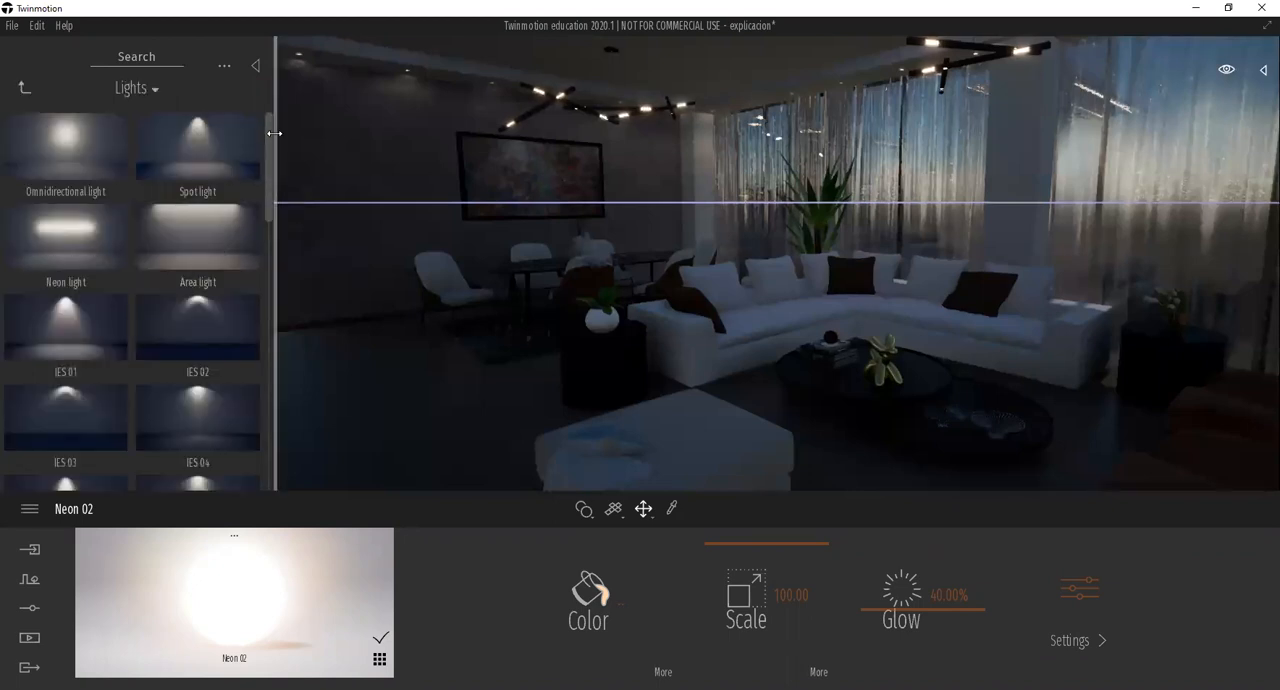
drag(268, 136, 265, 111)
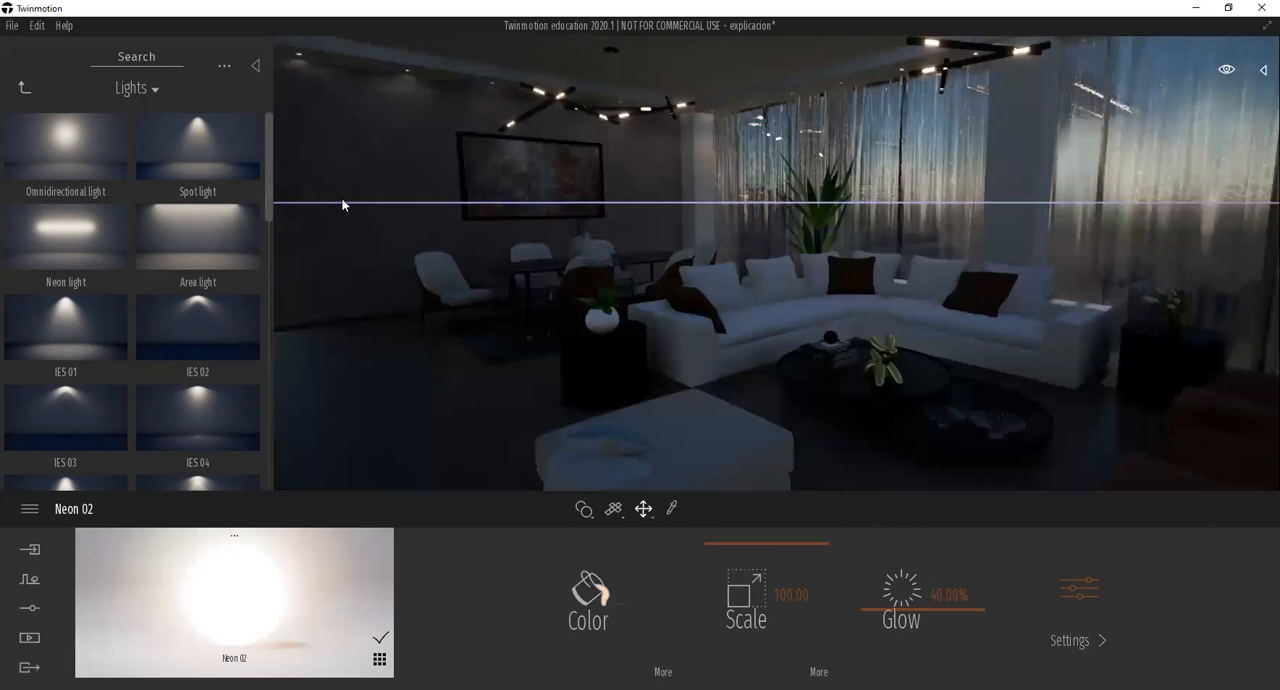
key(w)
mouse_move(353, 198)
right_down()
mouse_move(460, 220)
mouse_move(420, 245)
mouse_move(360, 255)
mouse_move(375, 262)
mouse_move(691, 253)
mouse_move(690, 370)
mouse_move(692, 345)
right_up()
key(w)
key(s)
right_drag(960, 340, 970, 205)
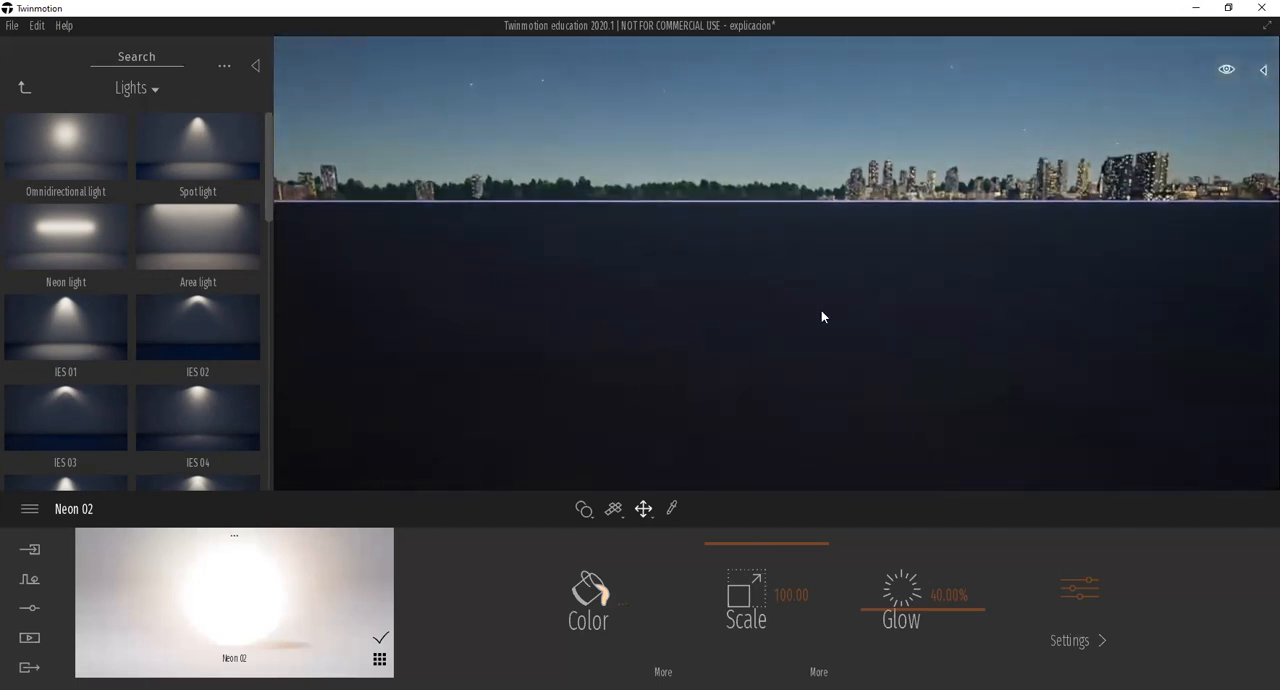
scroll(731, 371, up, 3)
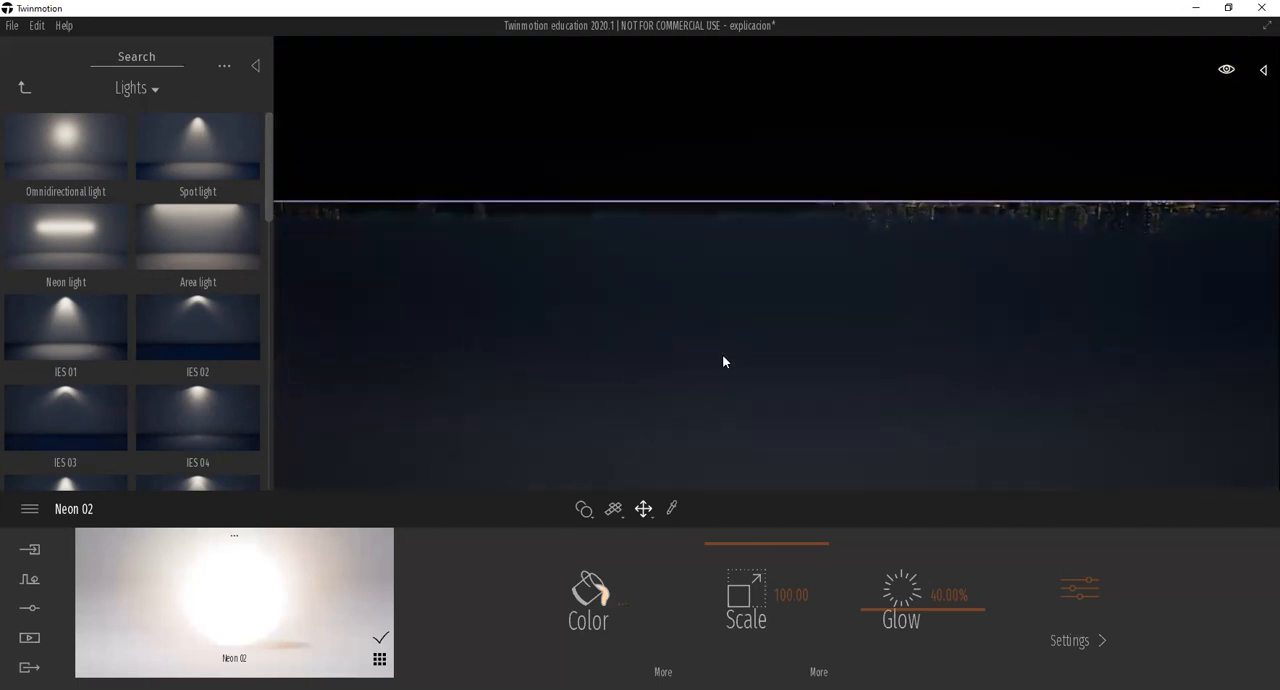
right_drag(731, 318, 731, 265)
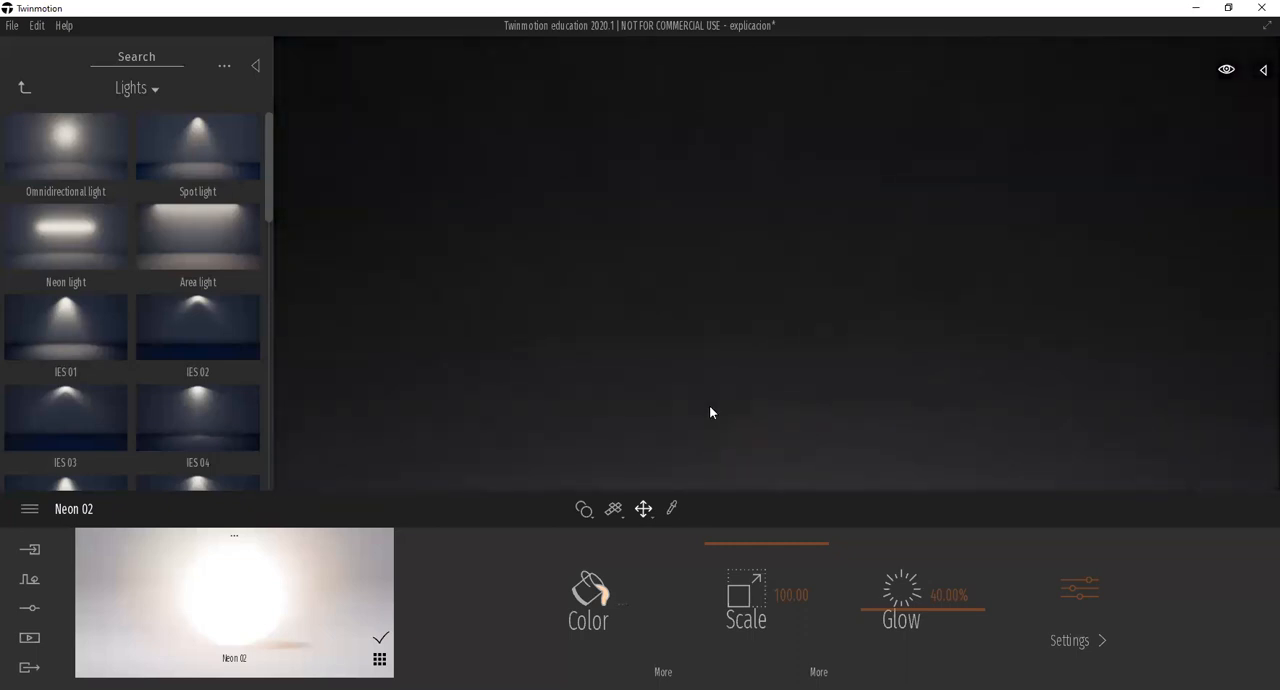
scroll(709, 405, down, 5)
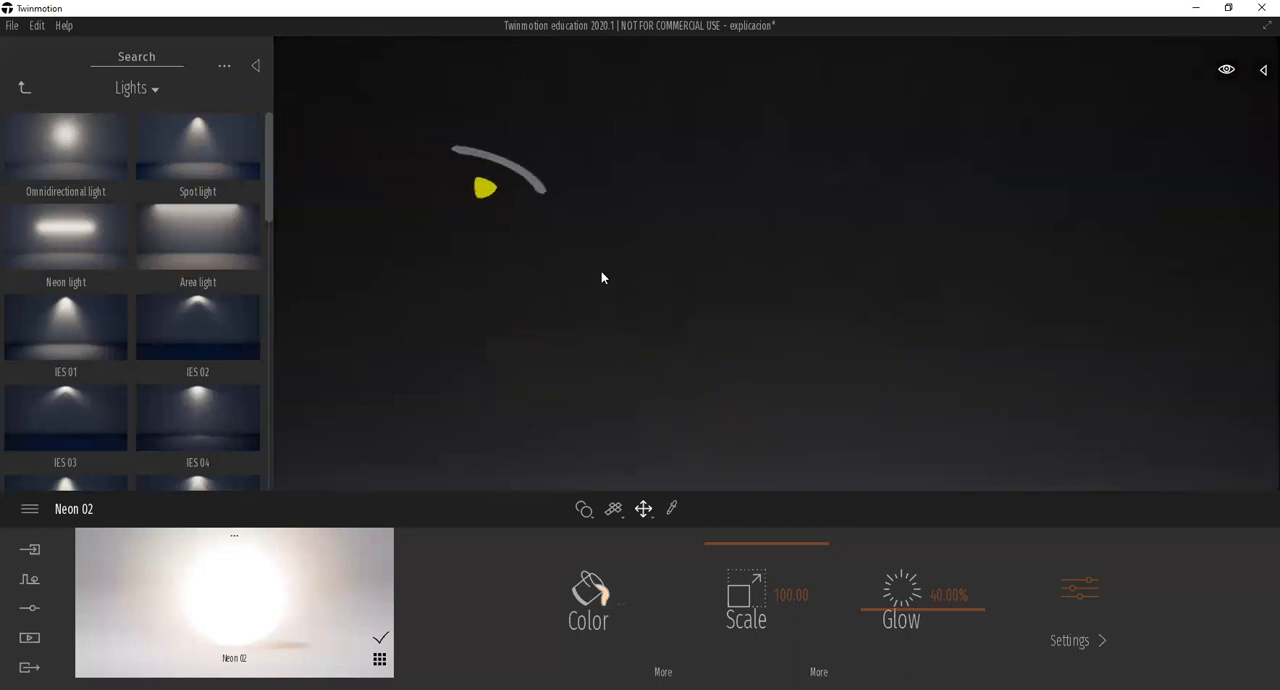
key(e)
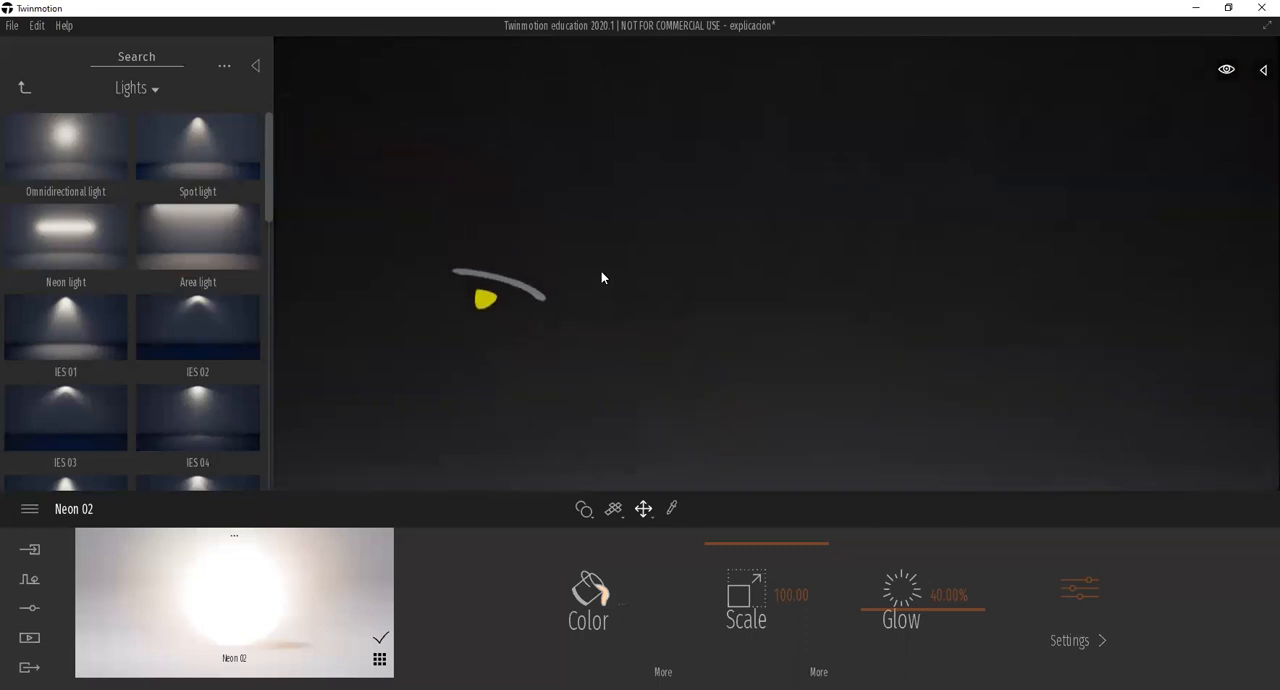
key(e)
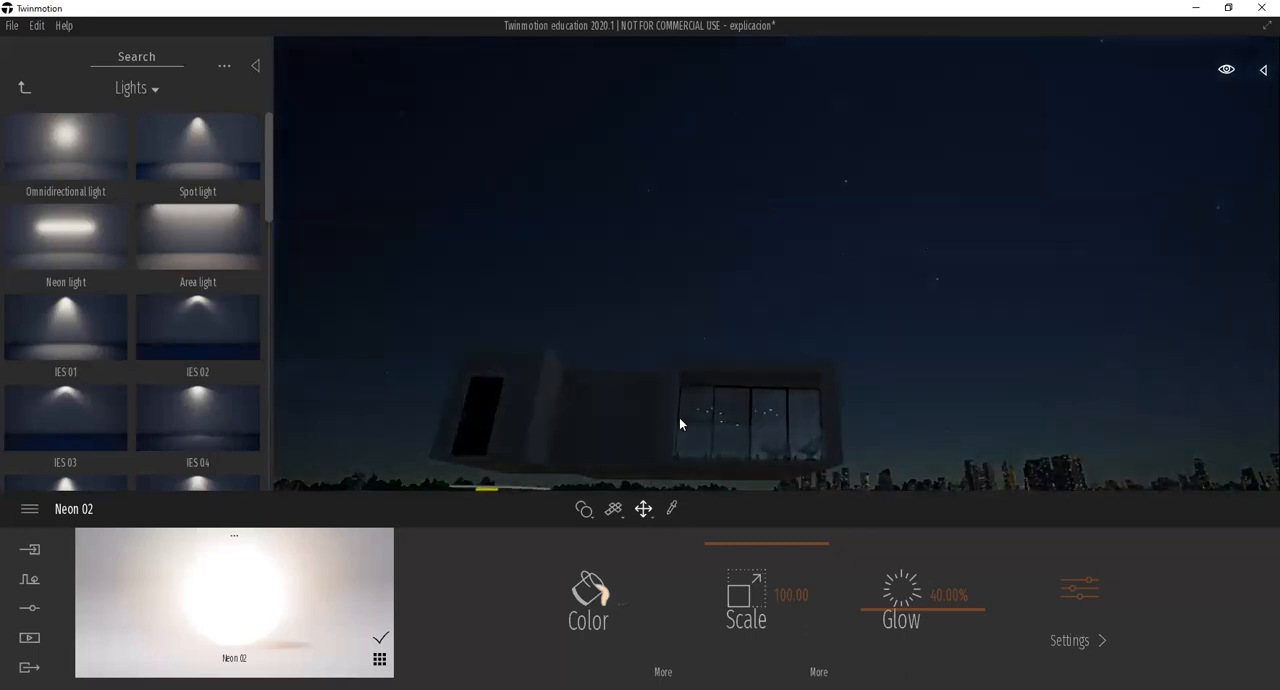
key(e)
Fly through the window into the dining area and examine the painting wall with its row of recessed ceiling lights.
mouse_move(731, 405)
right_down()
mouse_move(728, 472)
mouse_move(729, 423)
right_up()
middle_drag(728, 413, 728, 310)
key(q)
key(w)
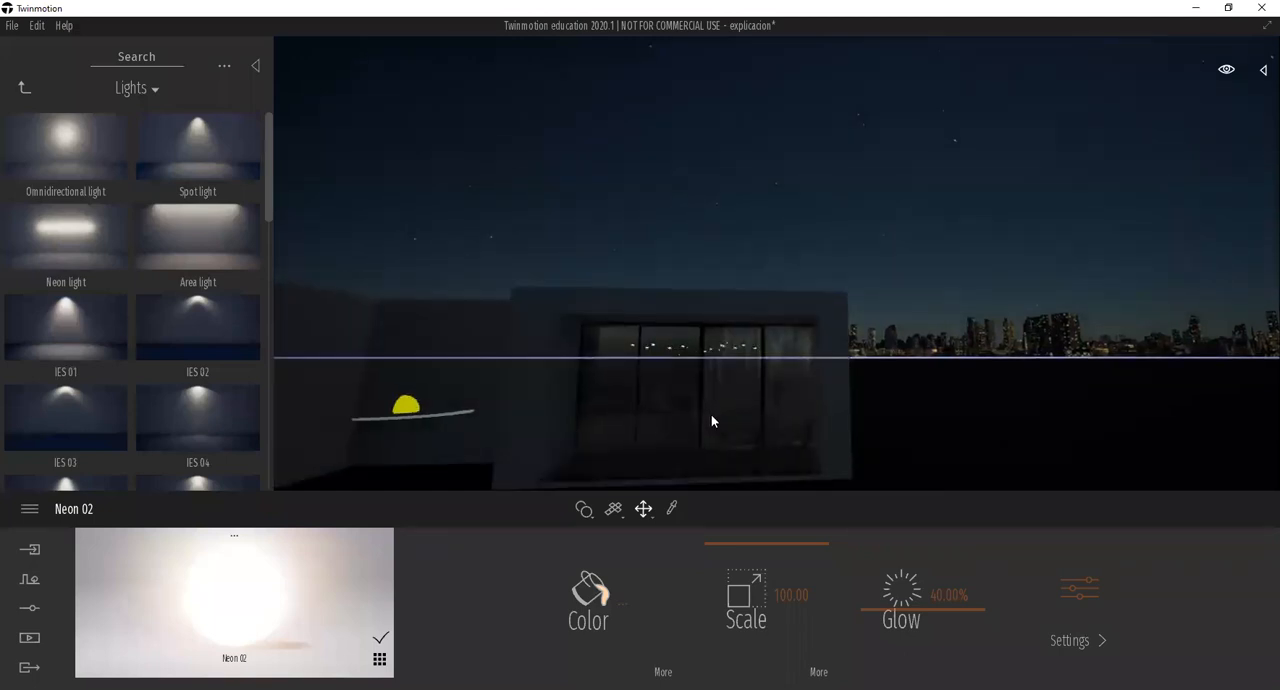
key(q)
key(w)
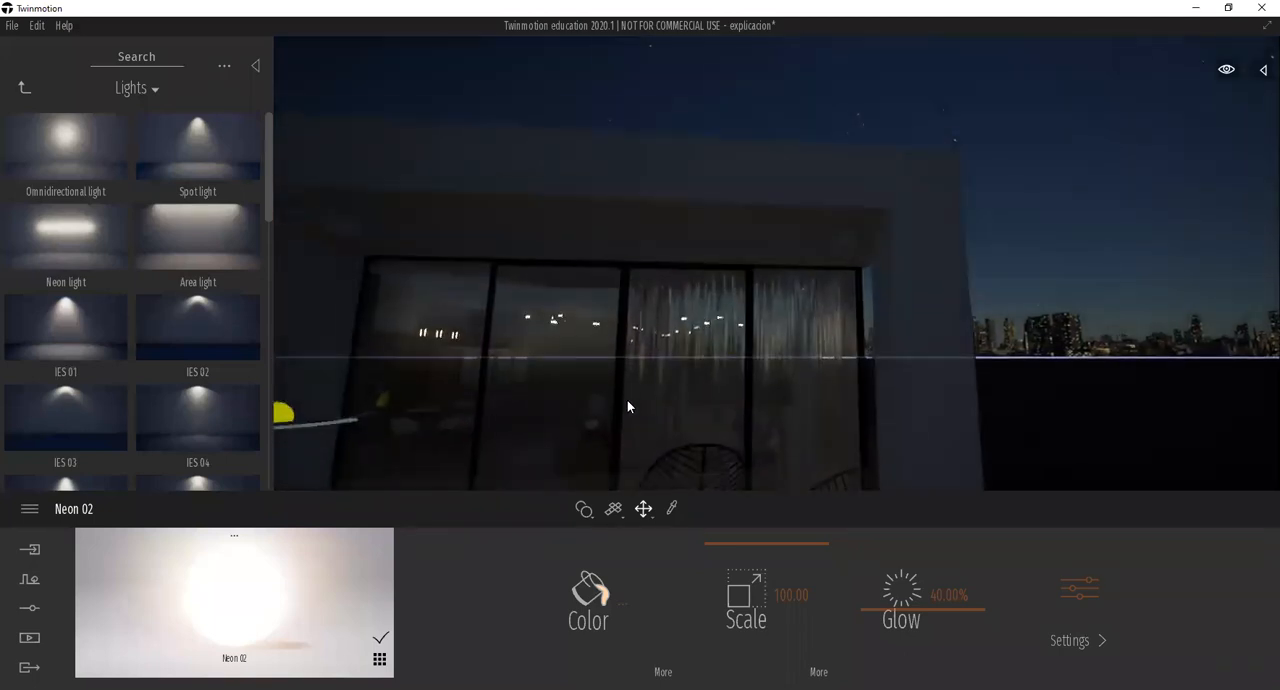
key(w)
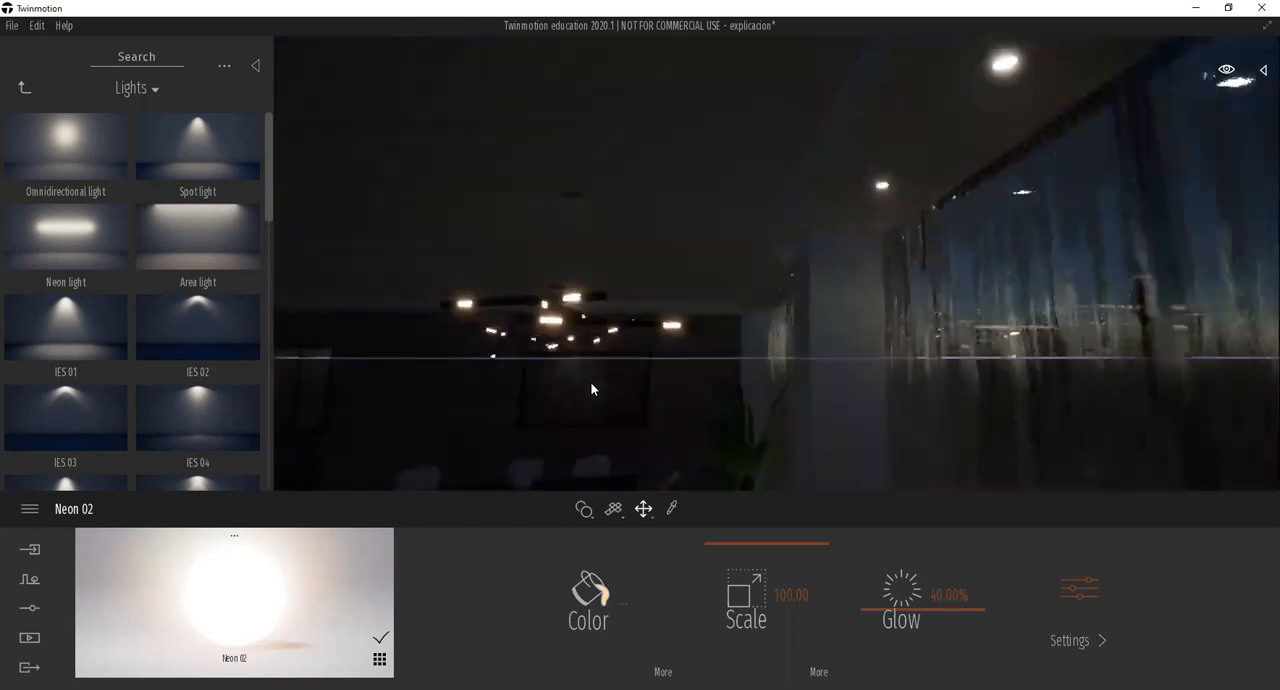
key(w)
right_drag(599, 384, 602, 399)
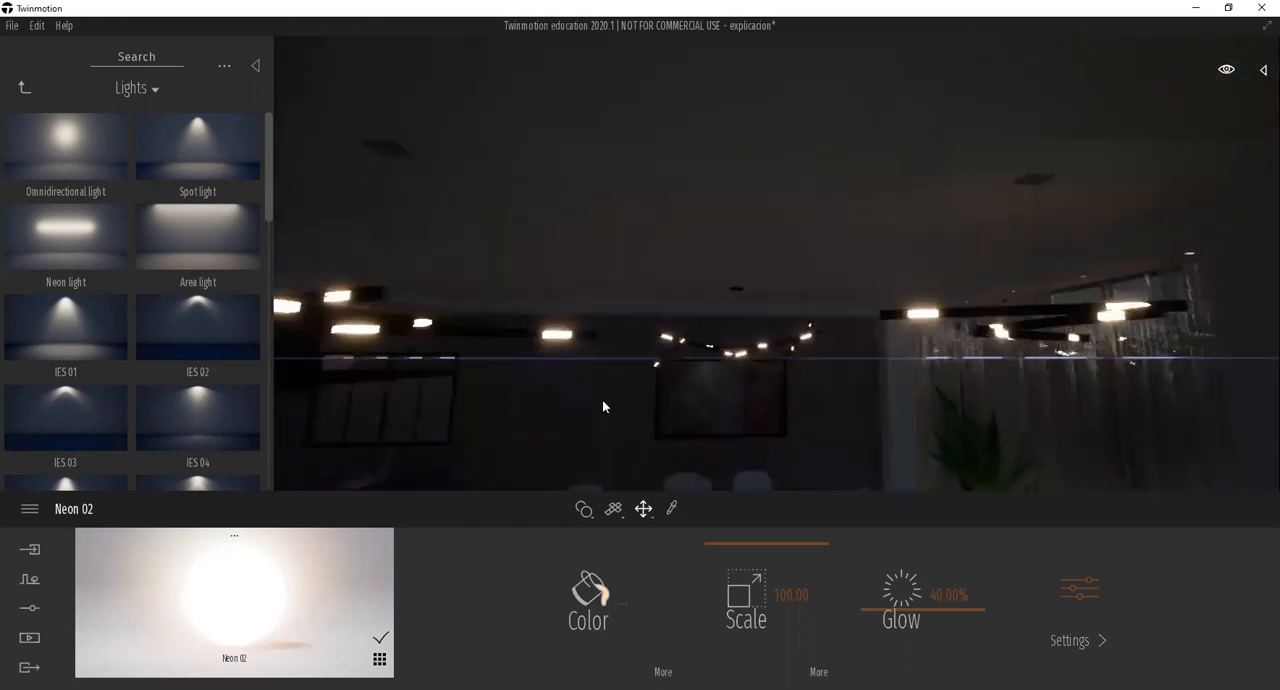
key(w)
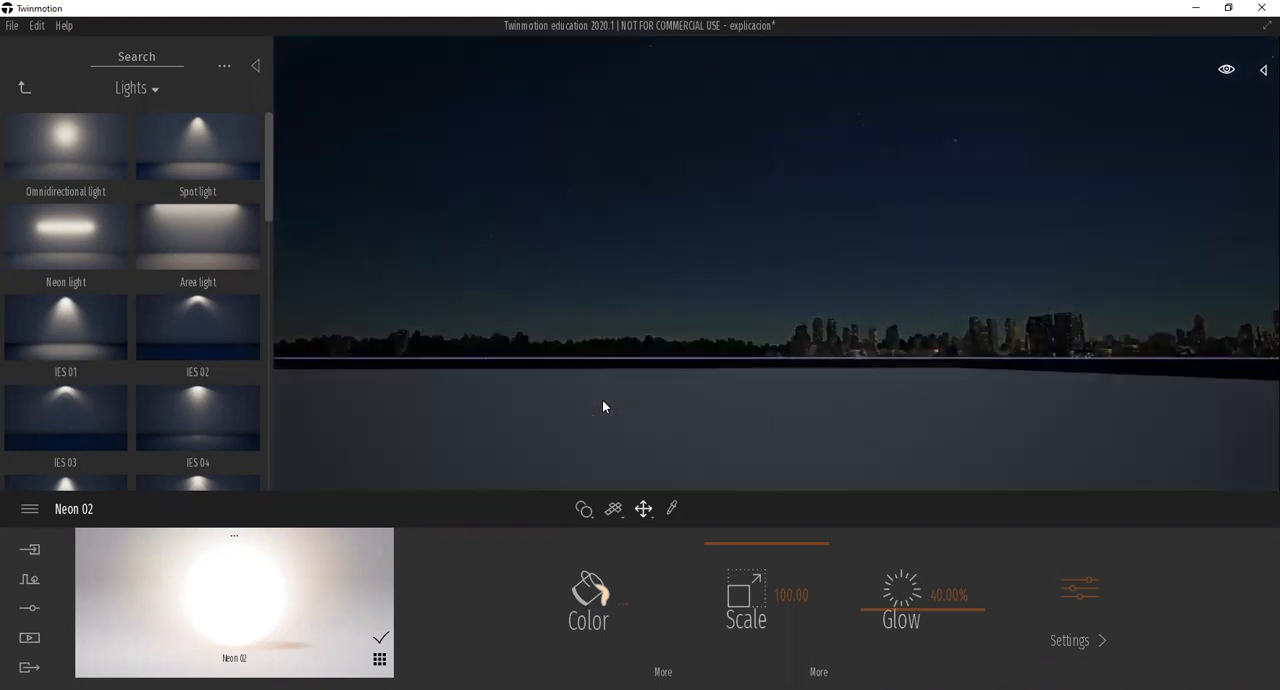
key(s)
key(w)
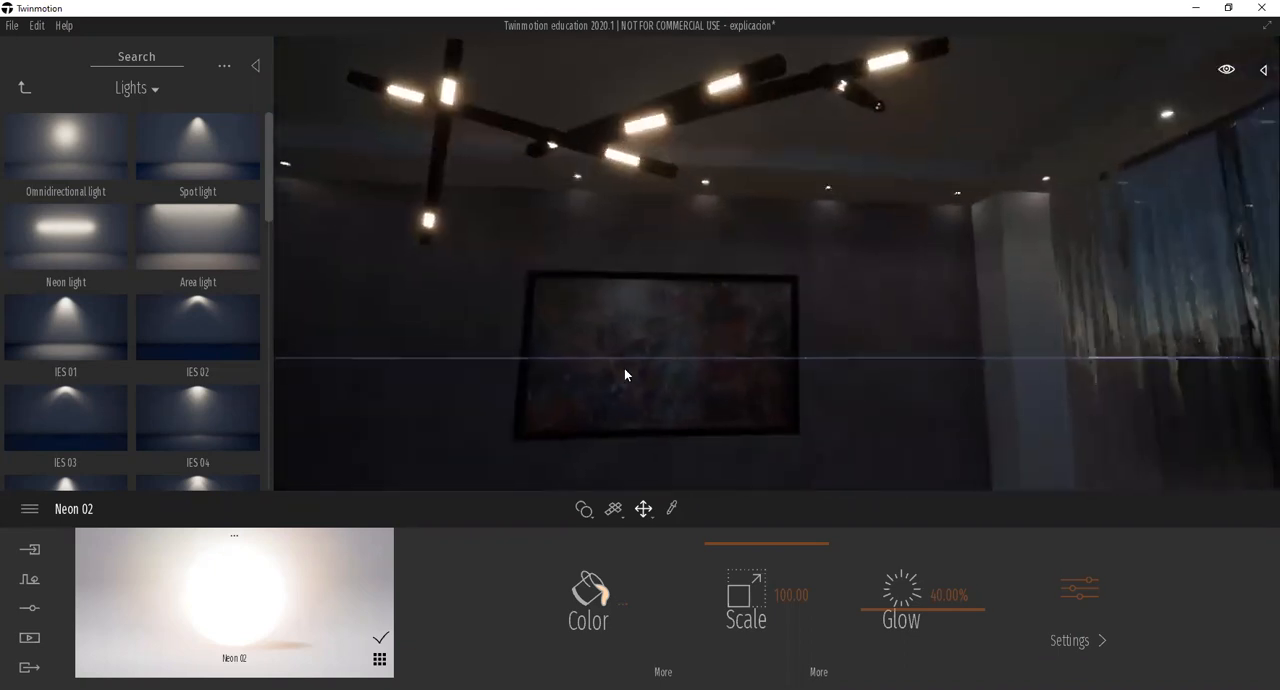
key(w)
right_drag(624, 368, 634, 372)
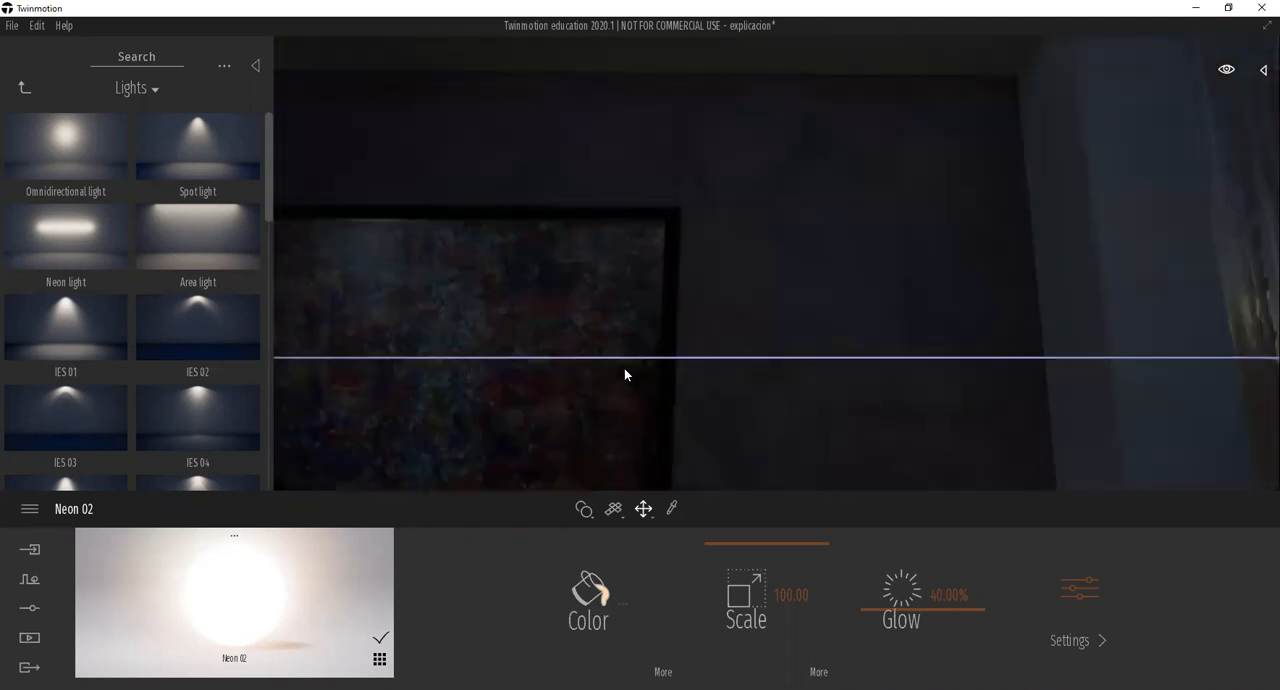
key(s)
key(s)
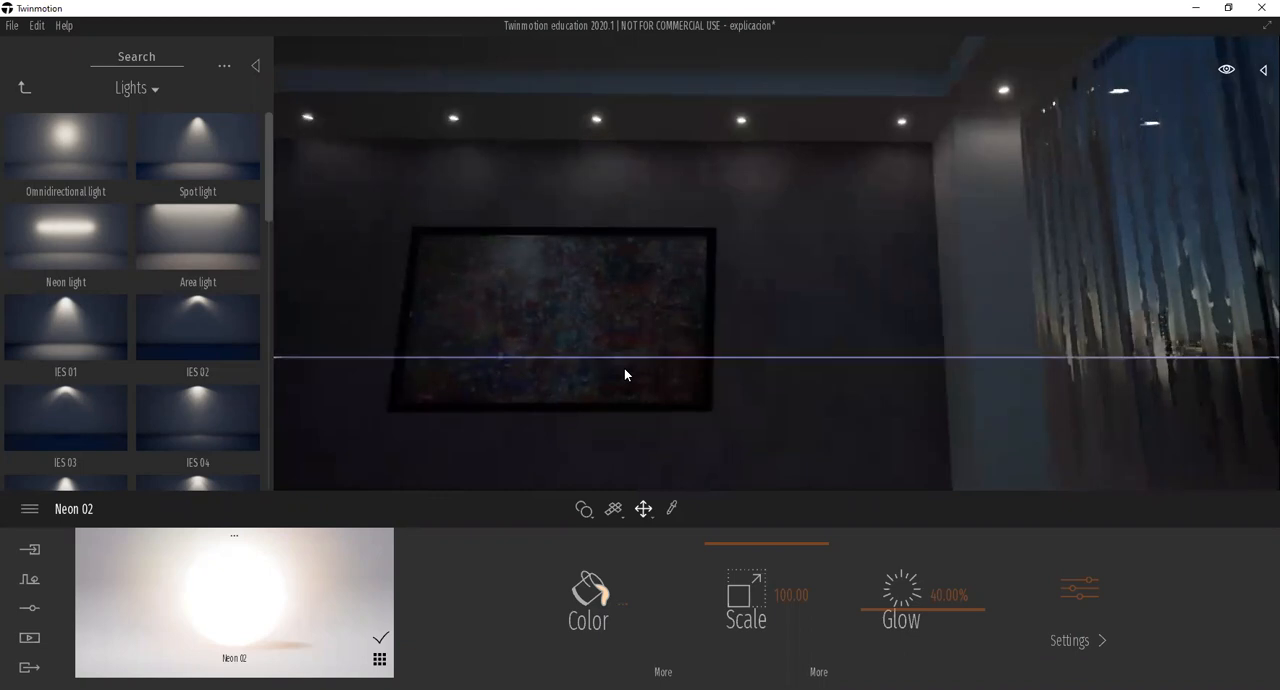
mouse_move(687, 381)
right_down()
mouse_move(652, 356)
mouse_move(542, 404)
mouse_move(686, 380)
right_up()
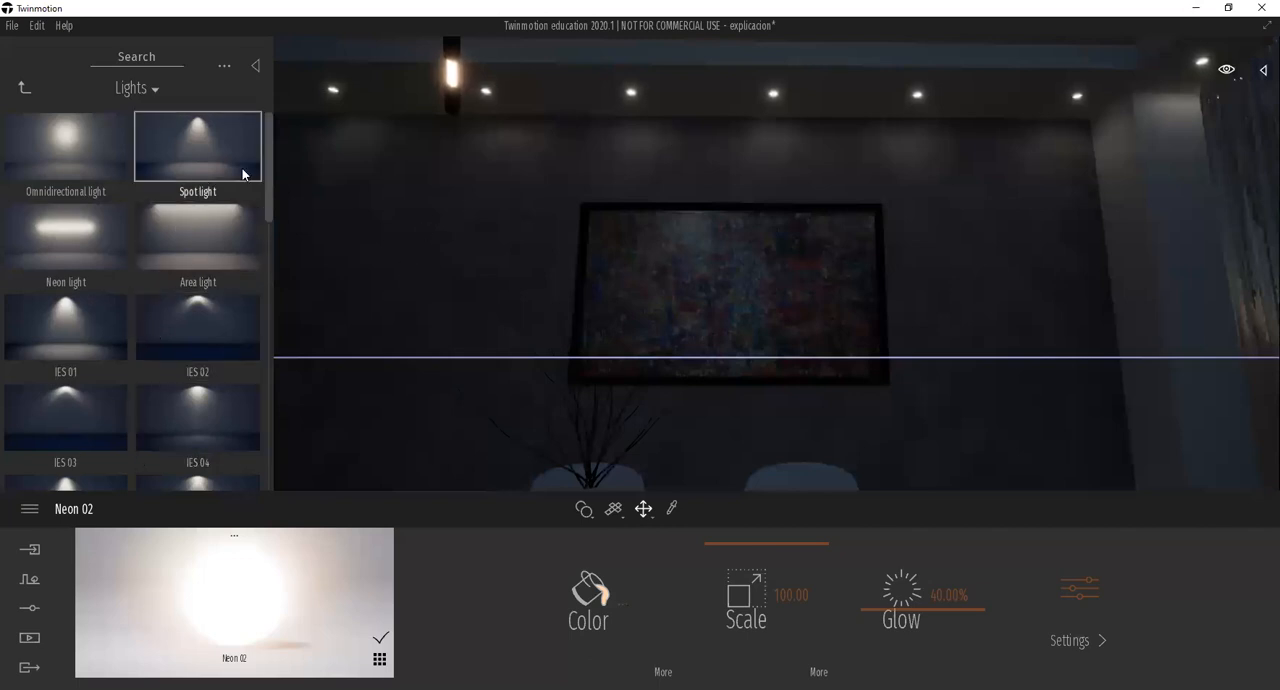
Browse the IES light profiles in the Lights library and return to the basic light types.
drag(268, 149, 268, 185)
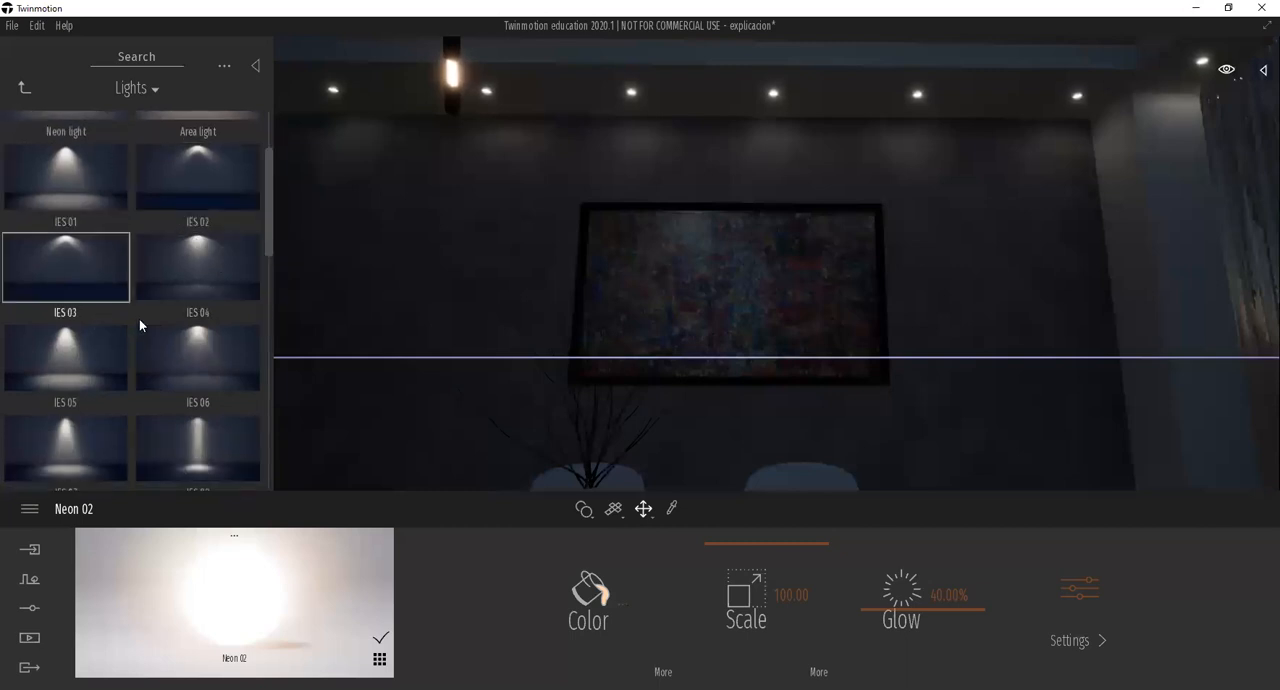
drag(265, 234, 265, 299)
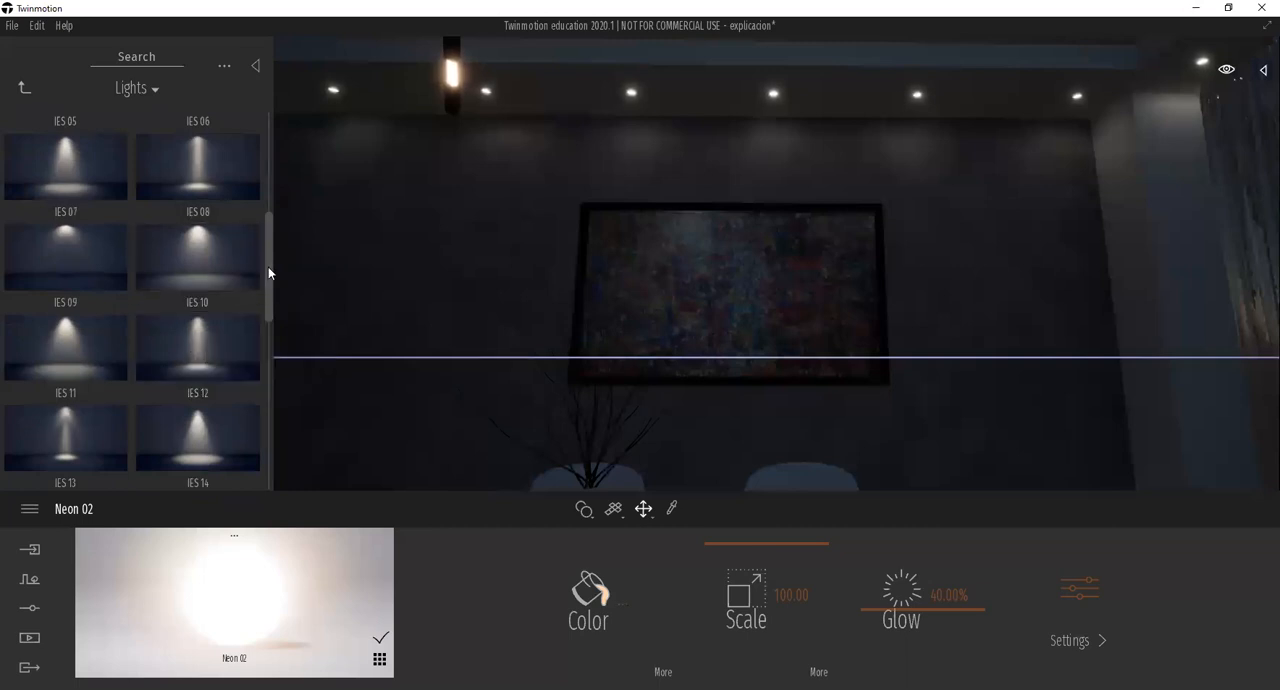
drag(268, 273, 270, 306)
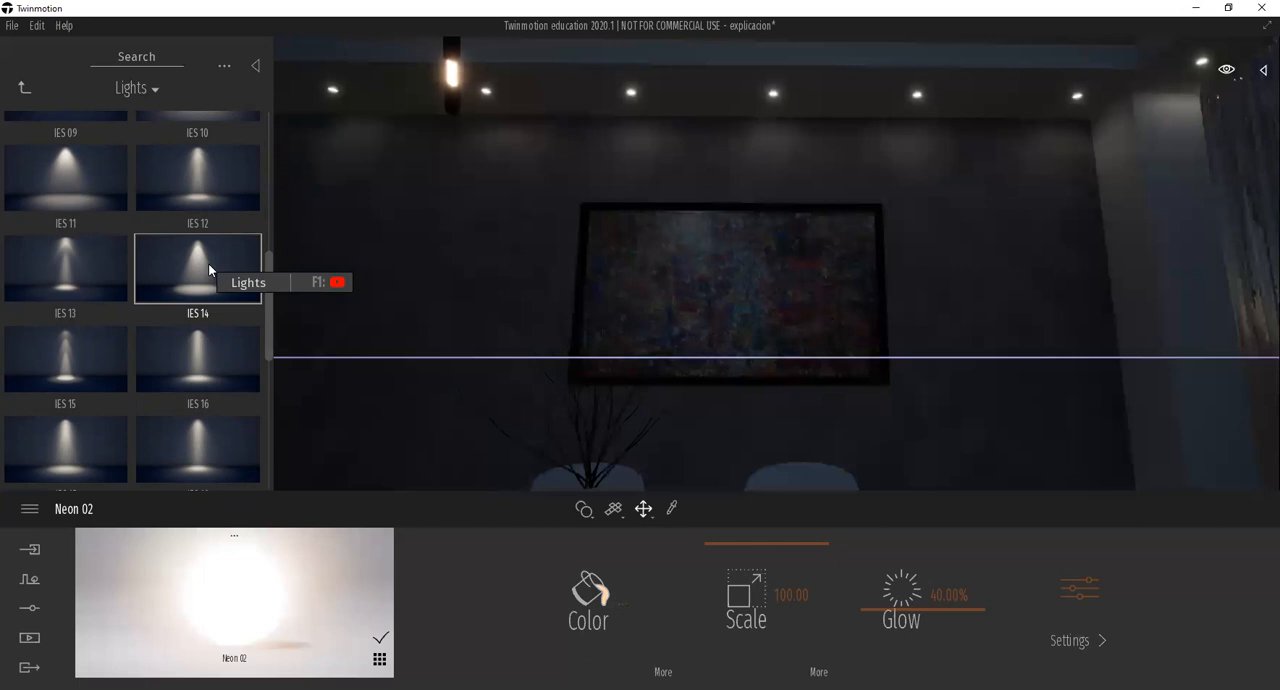
drag(266, 276, 285, 116)
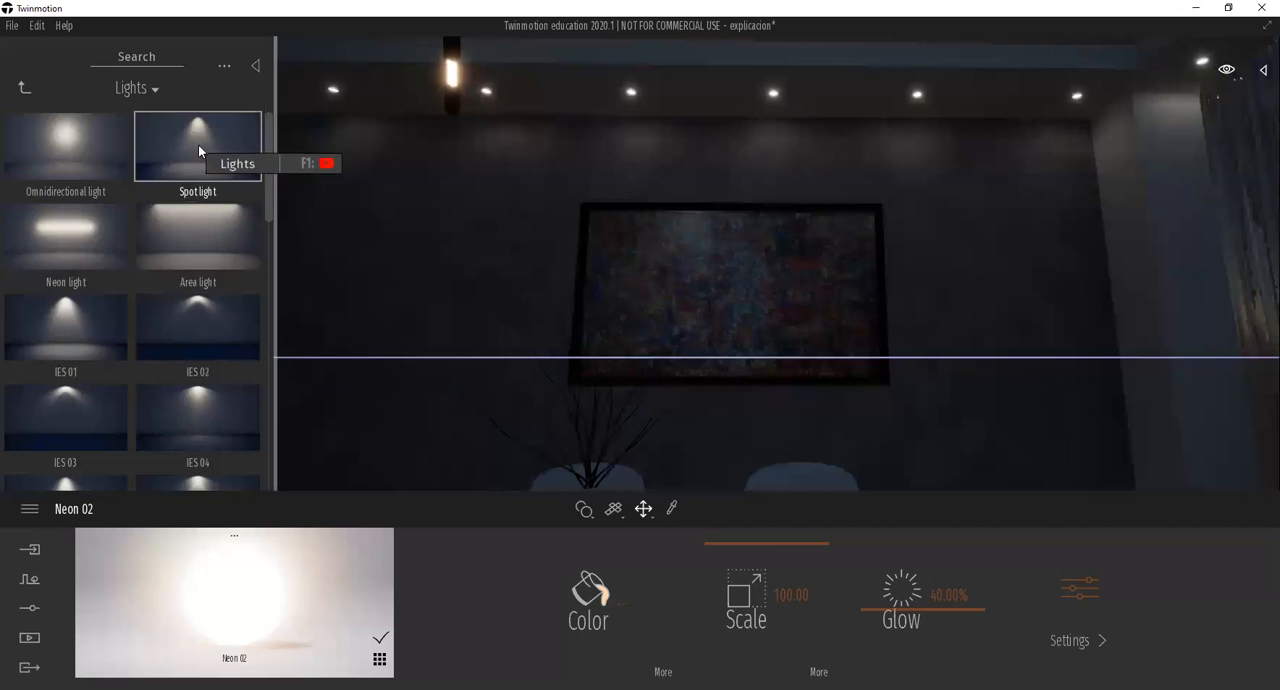
Place a Spot light from the library under the recessed ceiling light above the painting and select it.
mouse_move(198, 150)
mouse_down()
mouse_move(354, 200)
mouse_move(432, 202)
mouse_move(637, 110)
mouse_move(638, 91)
mouse_move(633, 124)
mouse_up()
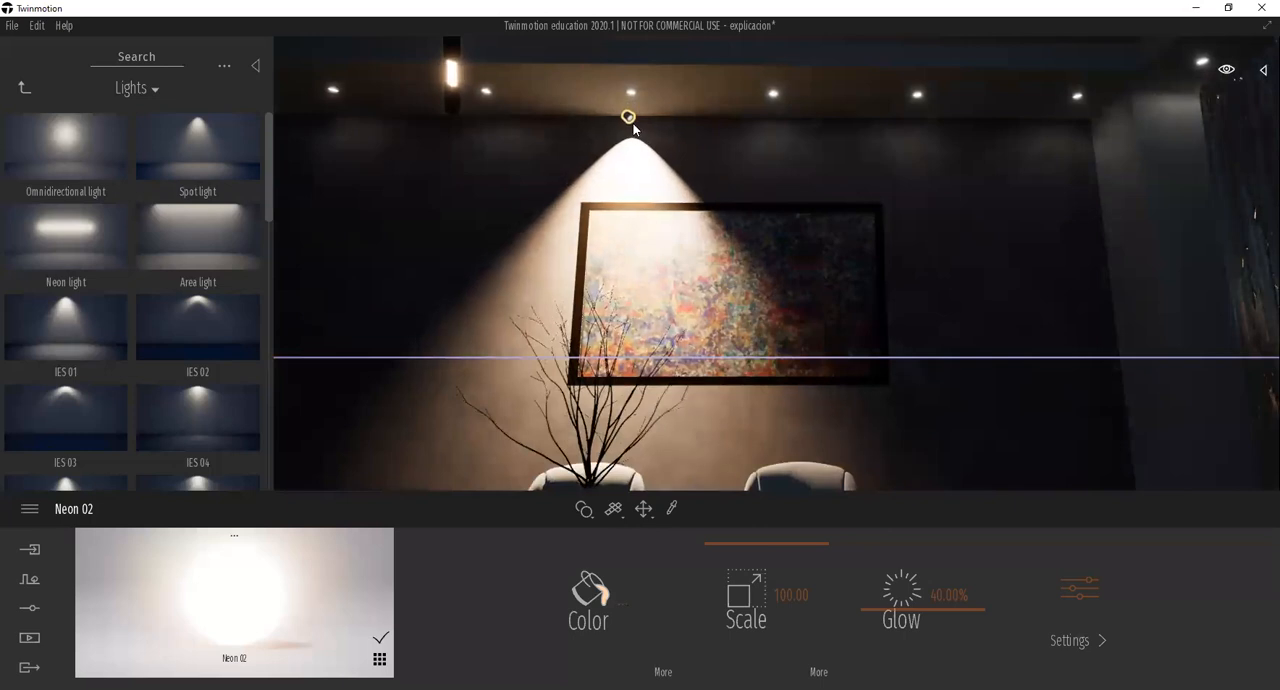
click(633, 124)
scroll(641, 252, down, 3)
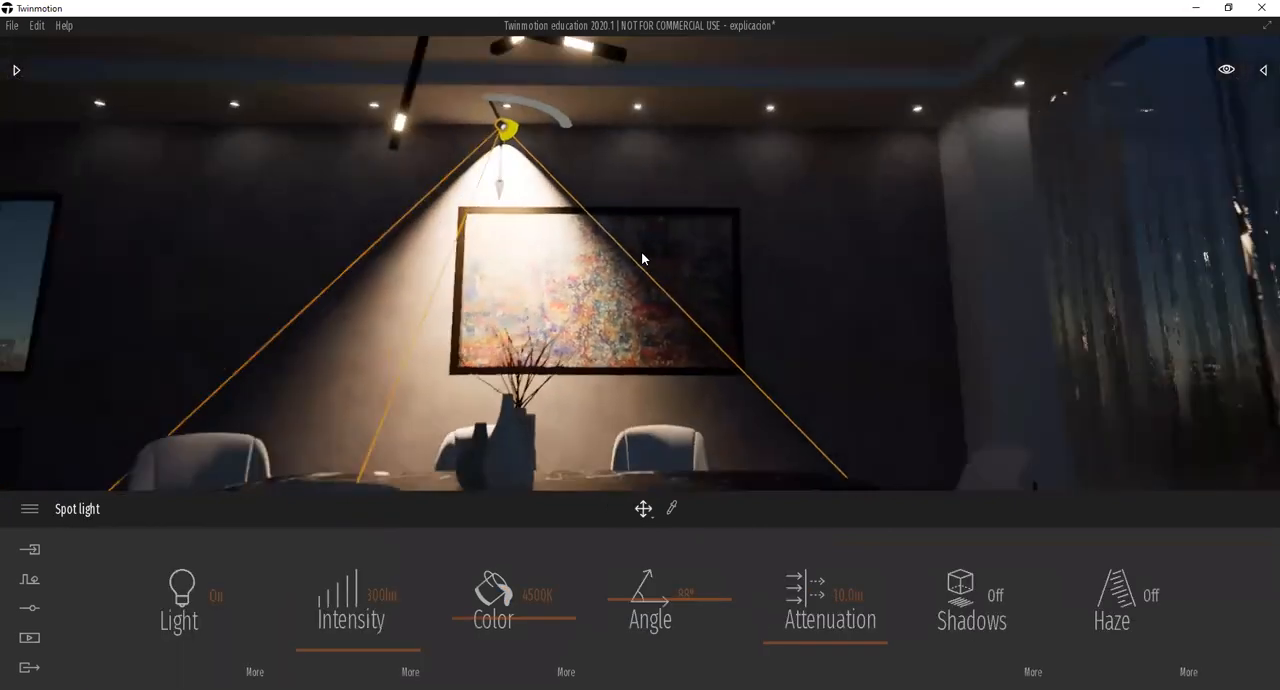
Reposition the spot light so it lines up with the recessed ceiling fixture near the painting, checking from the side.
drag(505, 123, 511, 105)
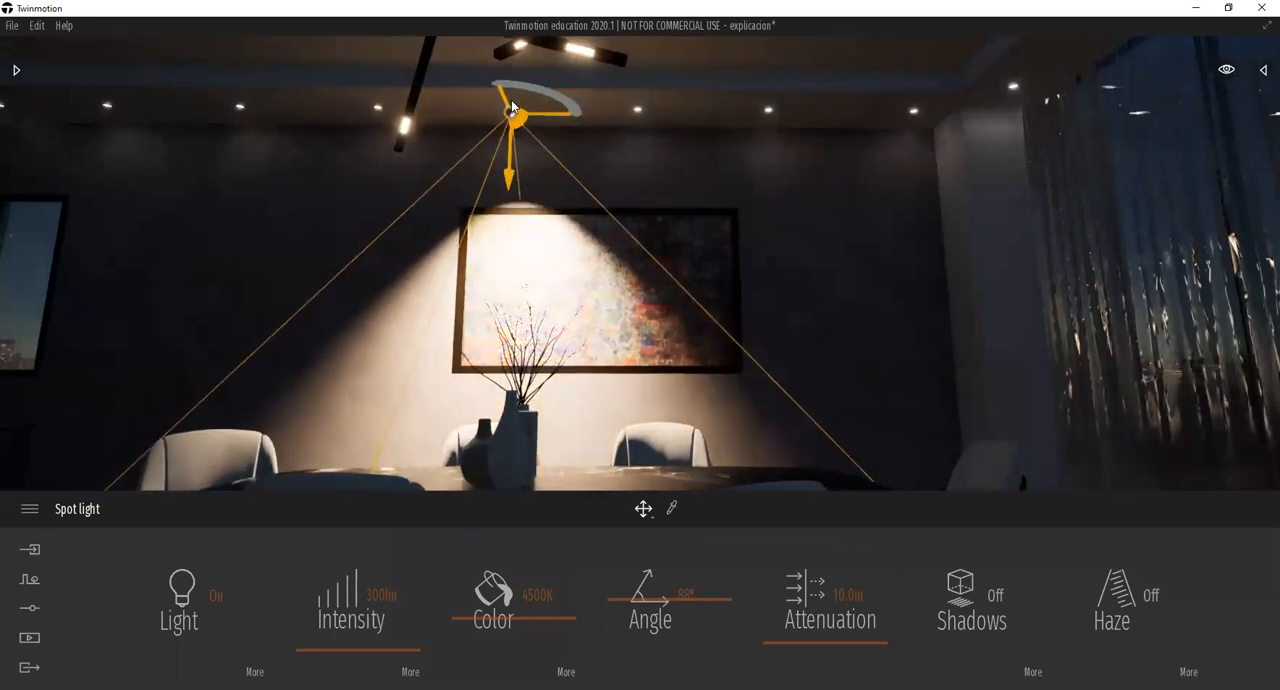
mouse_move(456, 118)
shift+middle_down()
mouse_move(580, 120)
mouse_move(456, 118)
shift+middle_up()
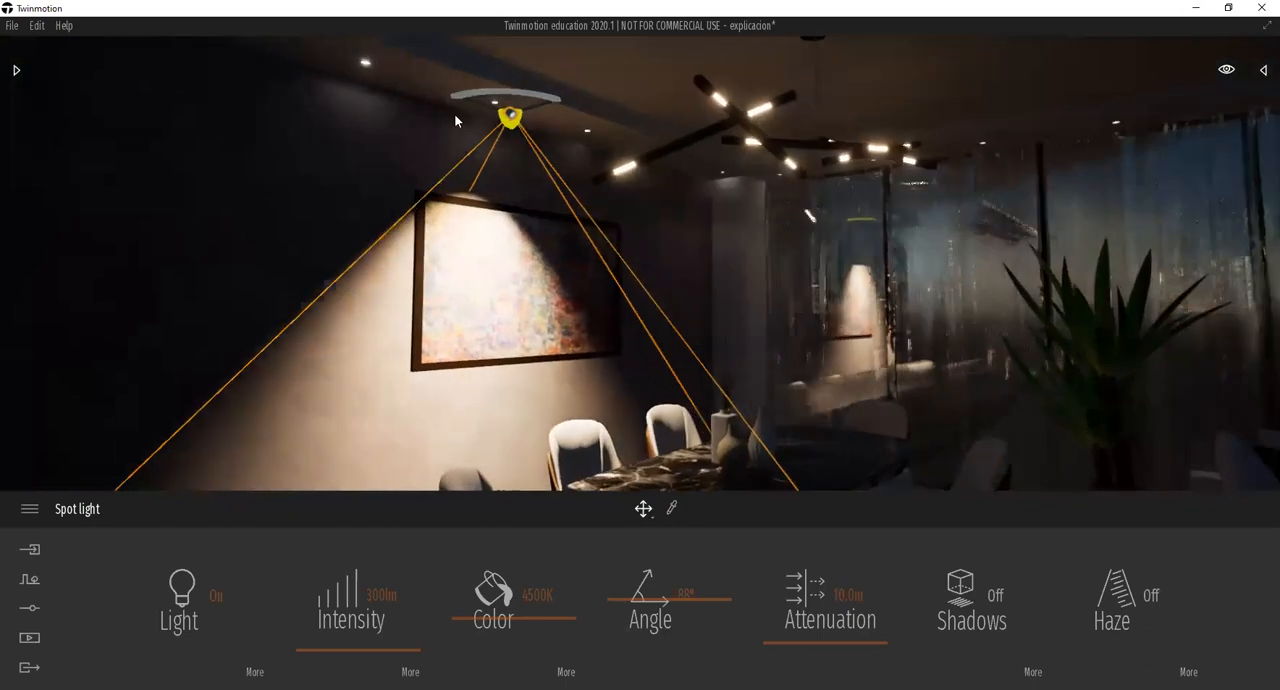
drag(510, 104, 498, 97)
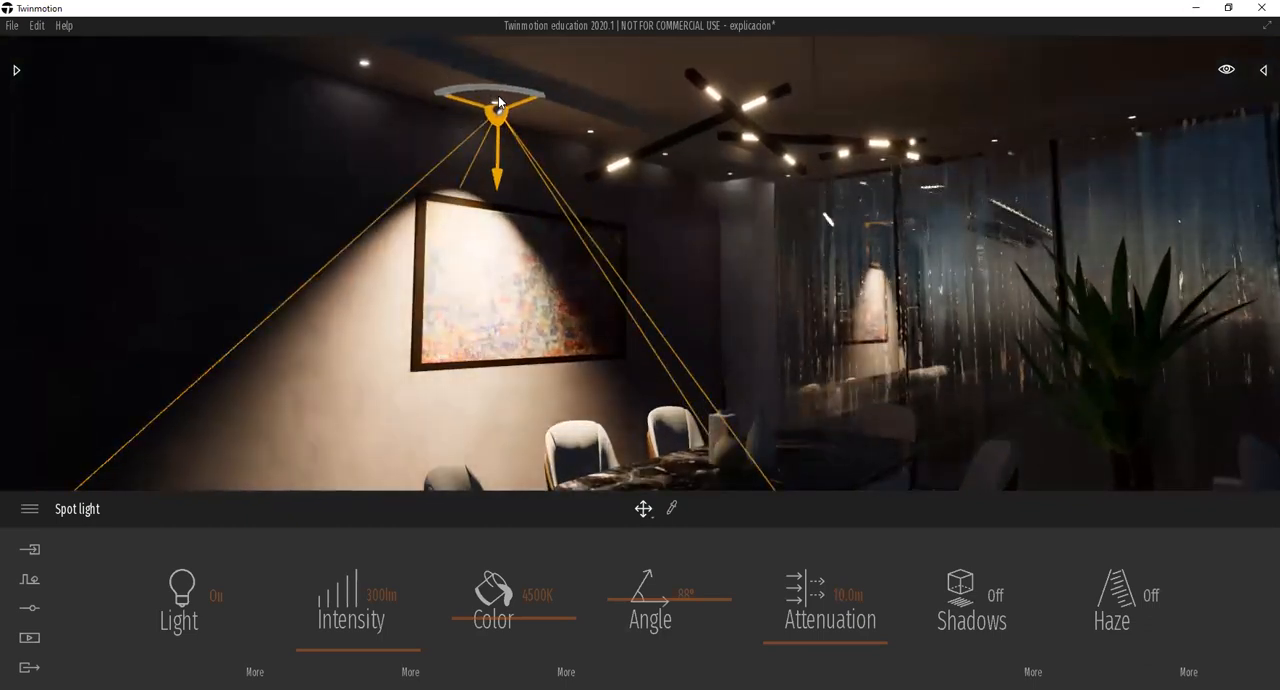
mouse_move(498, 106)
shift+middle_down()
mouse_move(350, 108)
mouse_move(505, 114)
shift+middle_up()
drag(494, 117, 515, 96)
shift+middle_drag(510, 113, 660, 113)
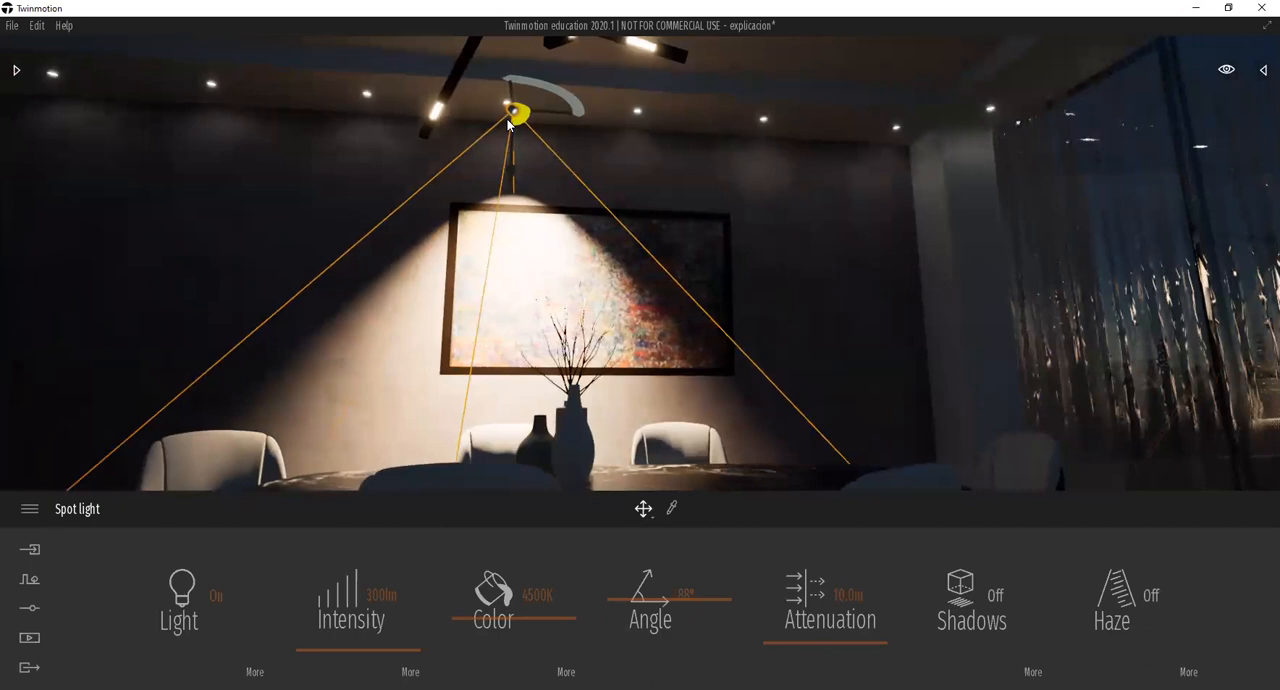
mouse_move(510, 112)
mouse_down()
mouse_move(503, 123)
mouse_move(507, 108)
mouse_up()
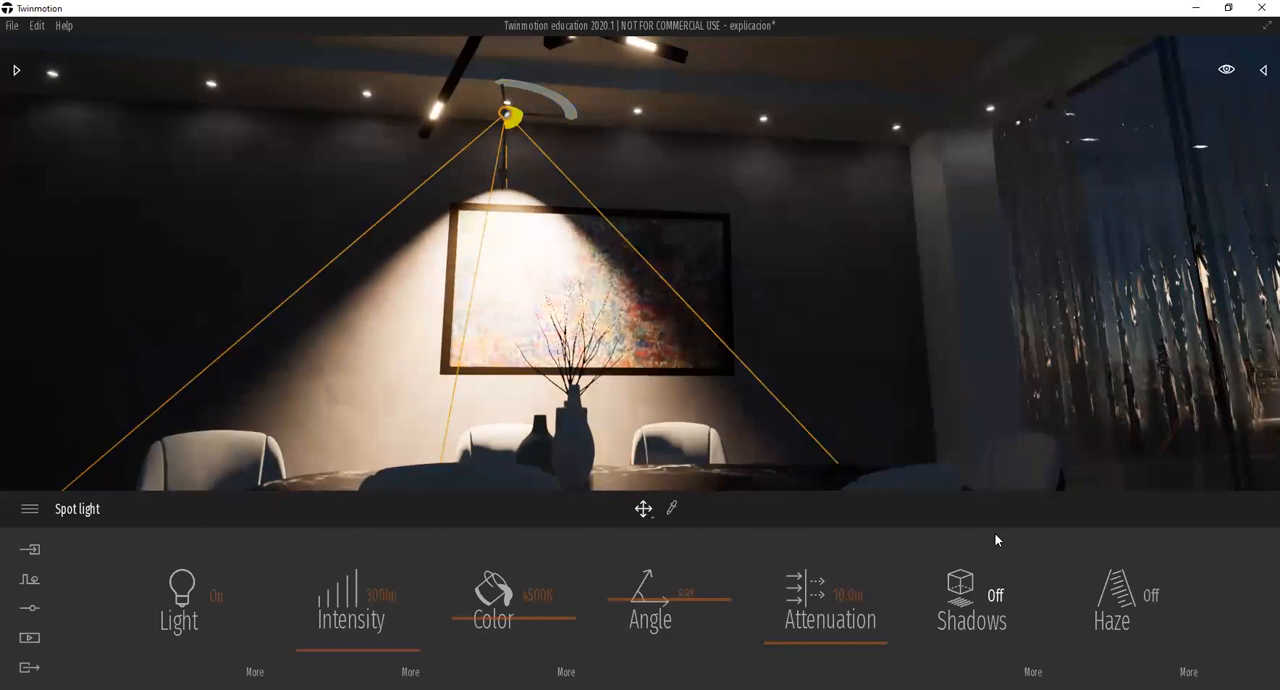
Switch the spot light off and back on, and try intensities of 1 lm and 500 lm.
click(215, 600)
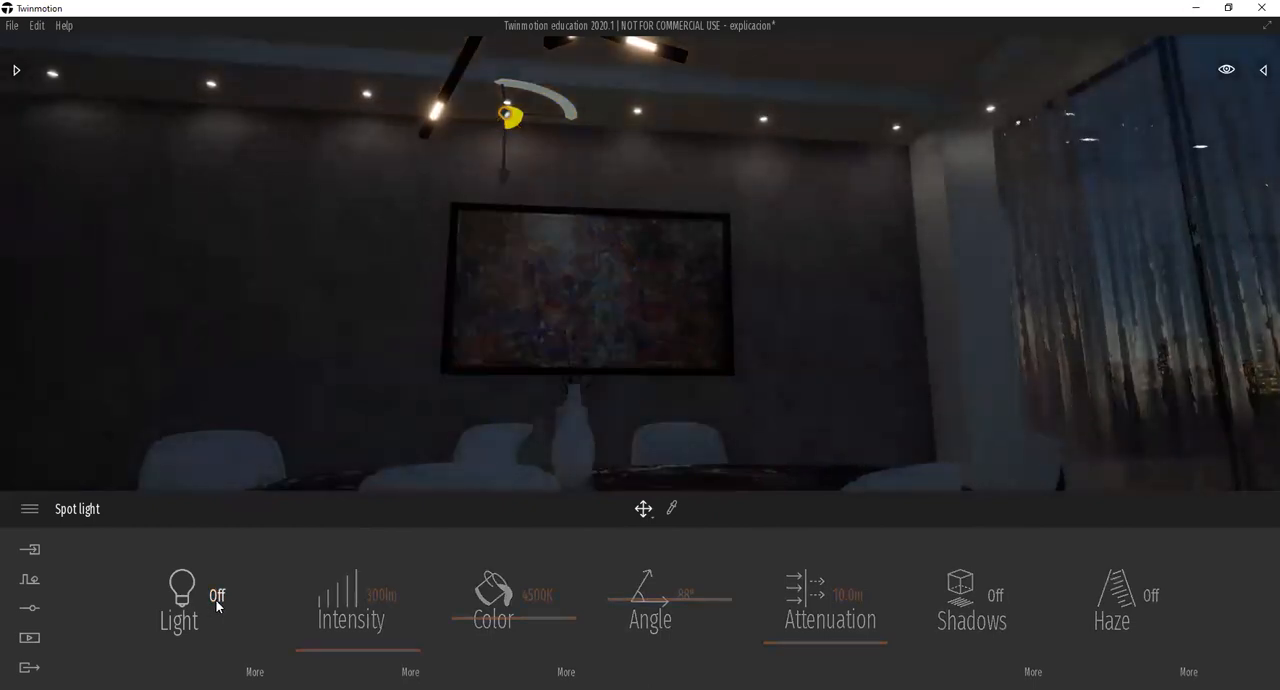
click(217, 600)
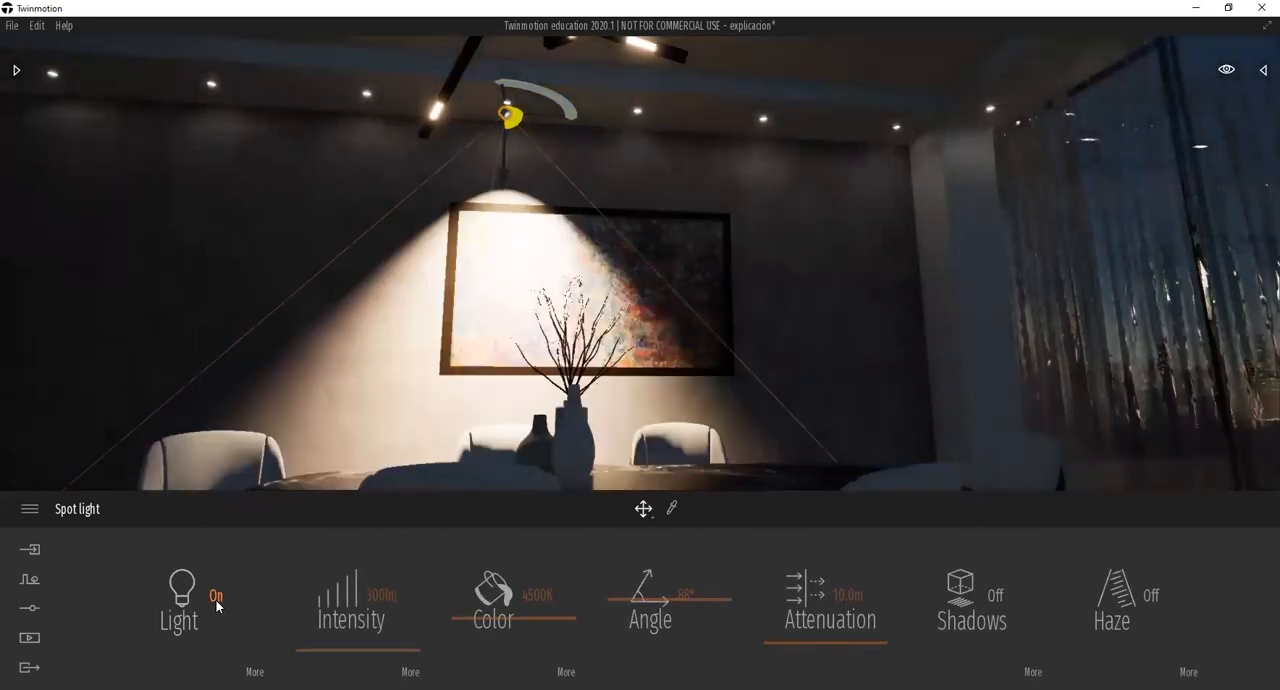
click(370, 600)
text(1)
key(Return)
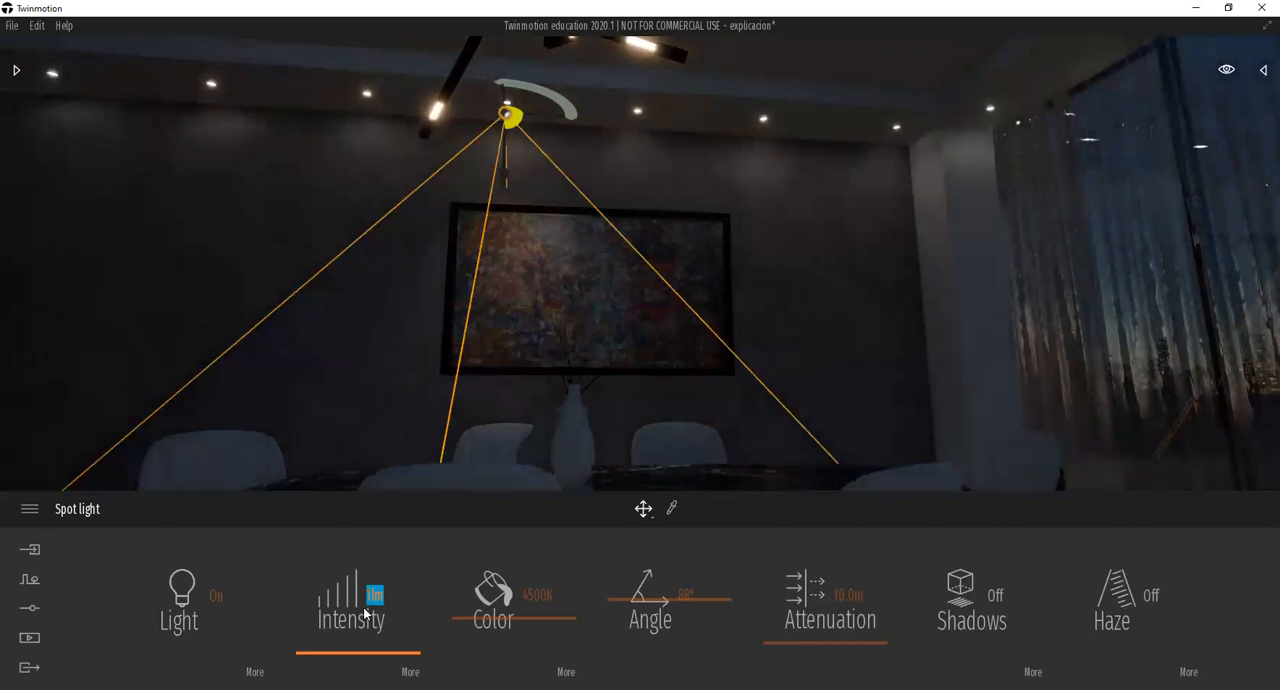
text(500)
key(Return)
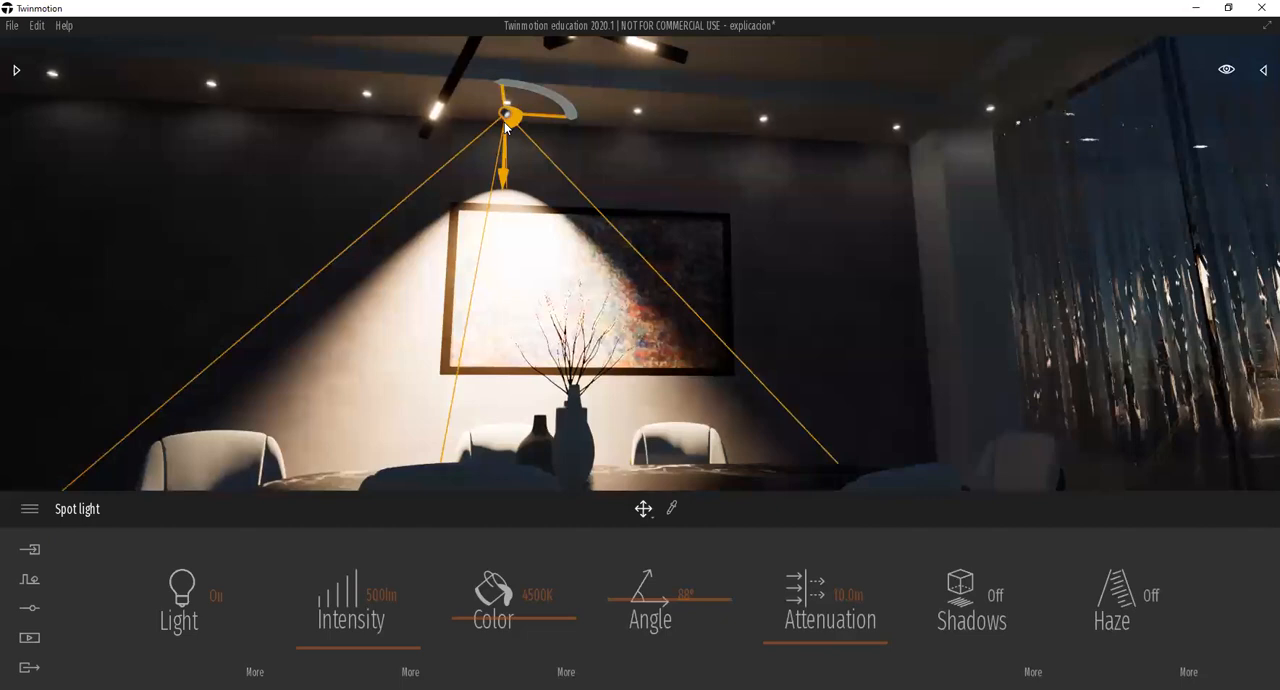
Set the spot light's intensity to 100 lm.
click(386, 596)
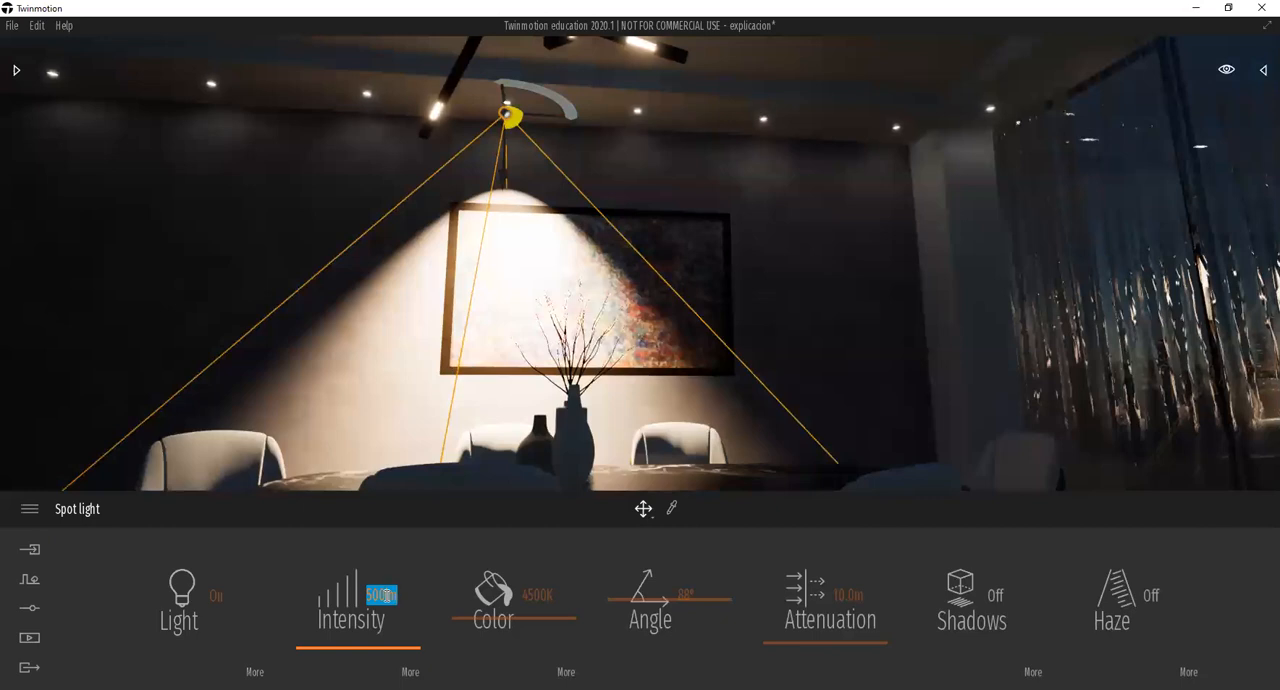
text(100)
key(Return)
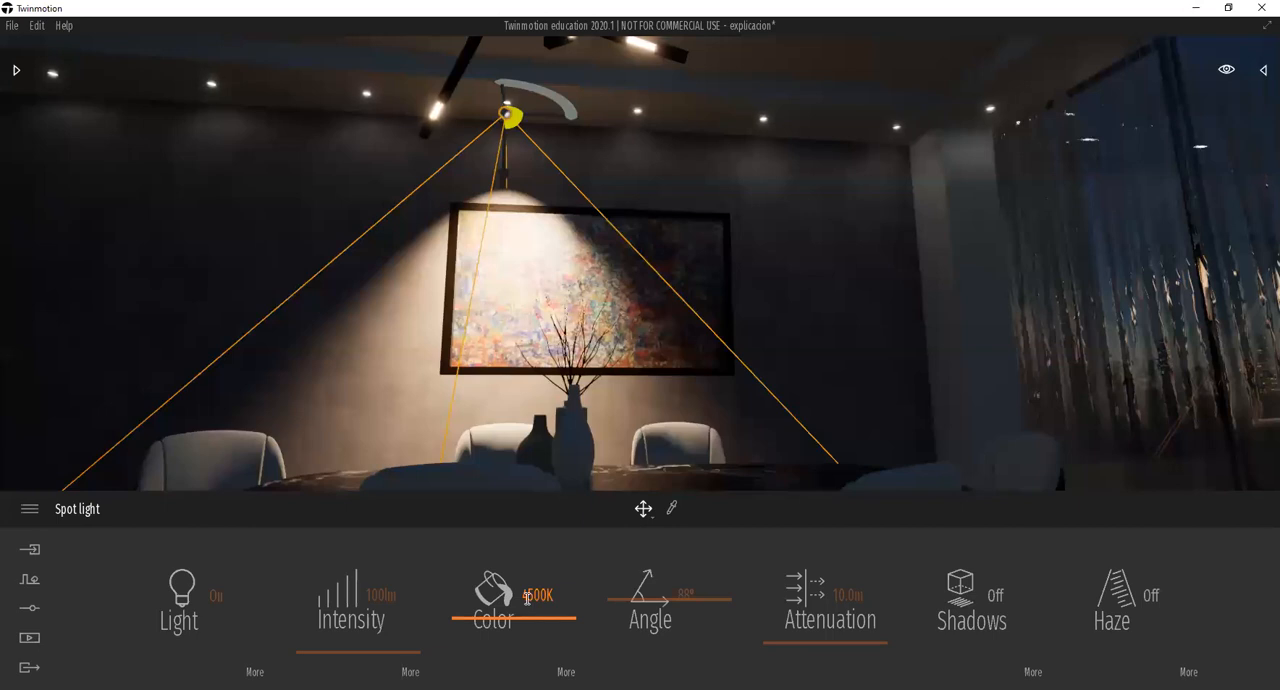
Try warm color temperatures of 3000 K and 2700 K on the spot light.
click(527, 597)
text(3000)
key(Return)
click(527, 596)
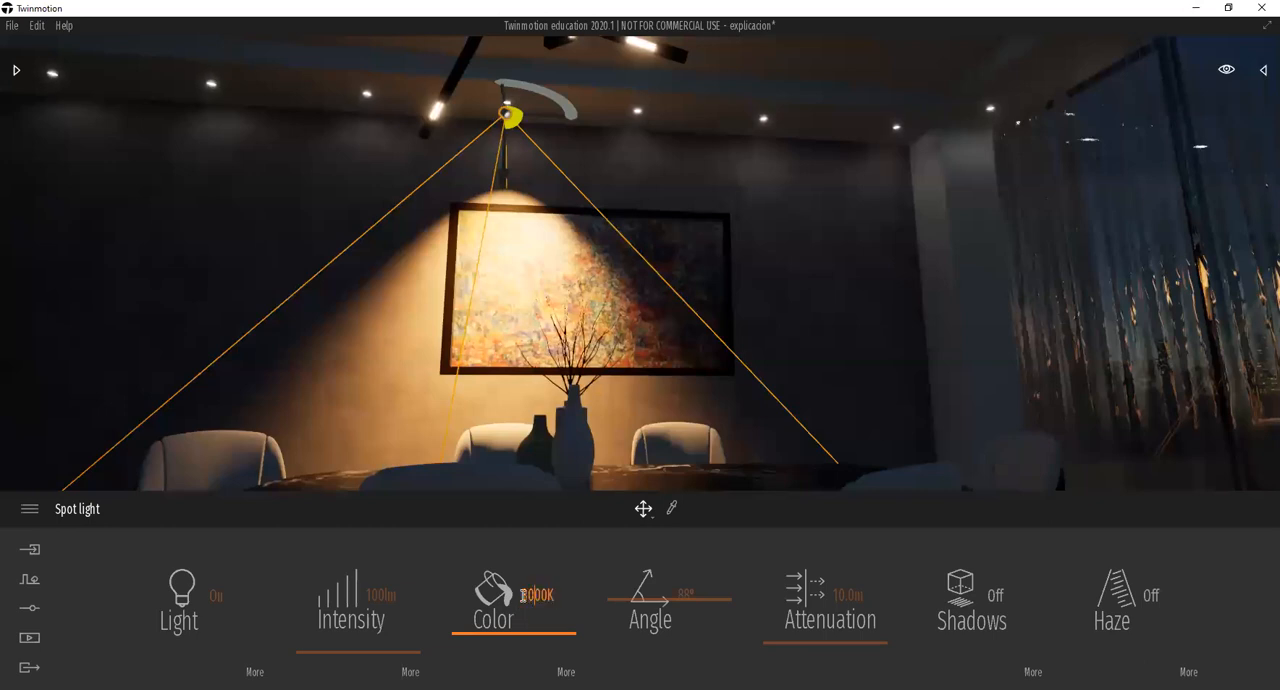
key(shift+End)
key(BackSpace)
key(BackSpace)
text(2700)
key(Return)
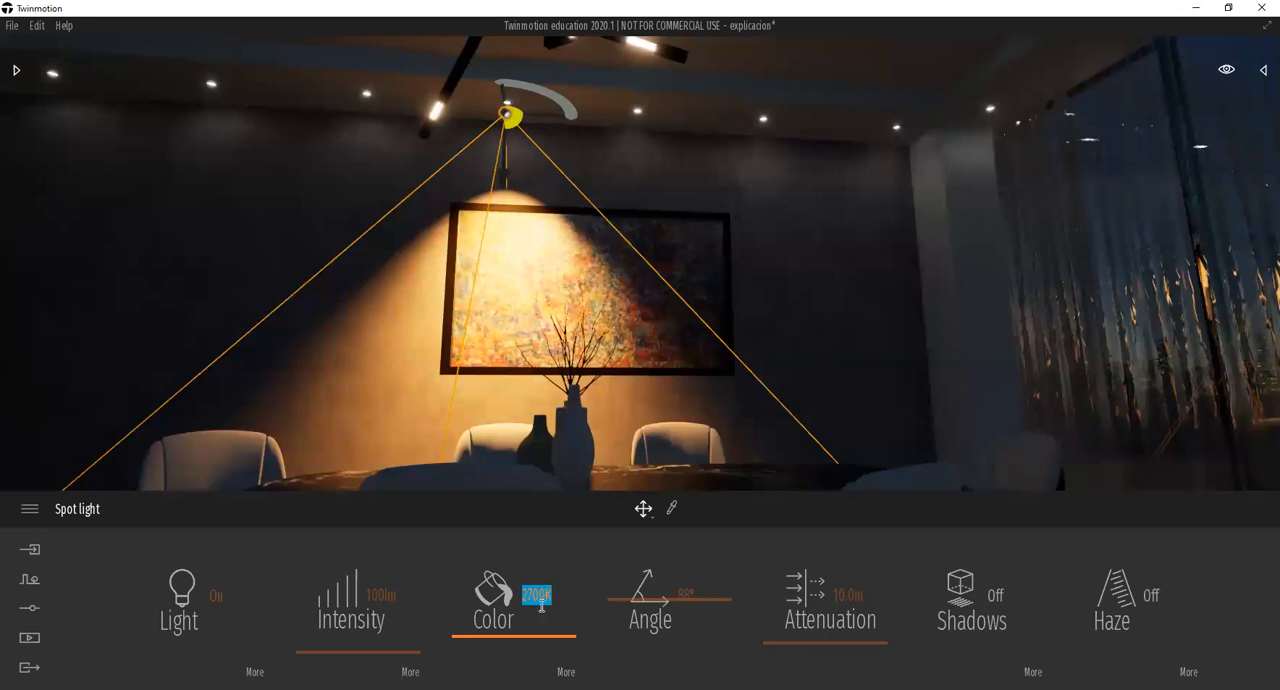
Try progressively cooler color temperatures on the spot light, from 3924 K through 4724 K and 5523 K to 6000 K.
click(519, 627)
click(509, 623)
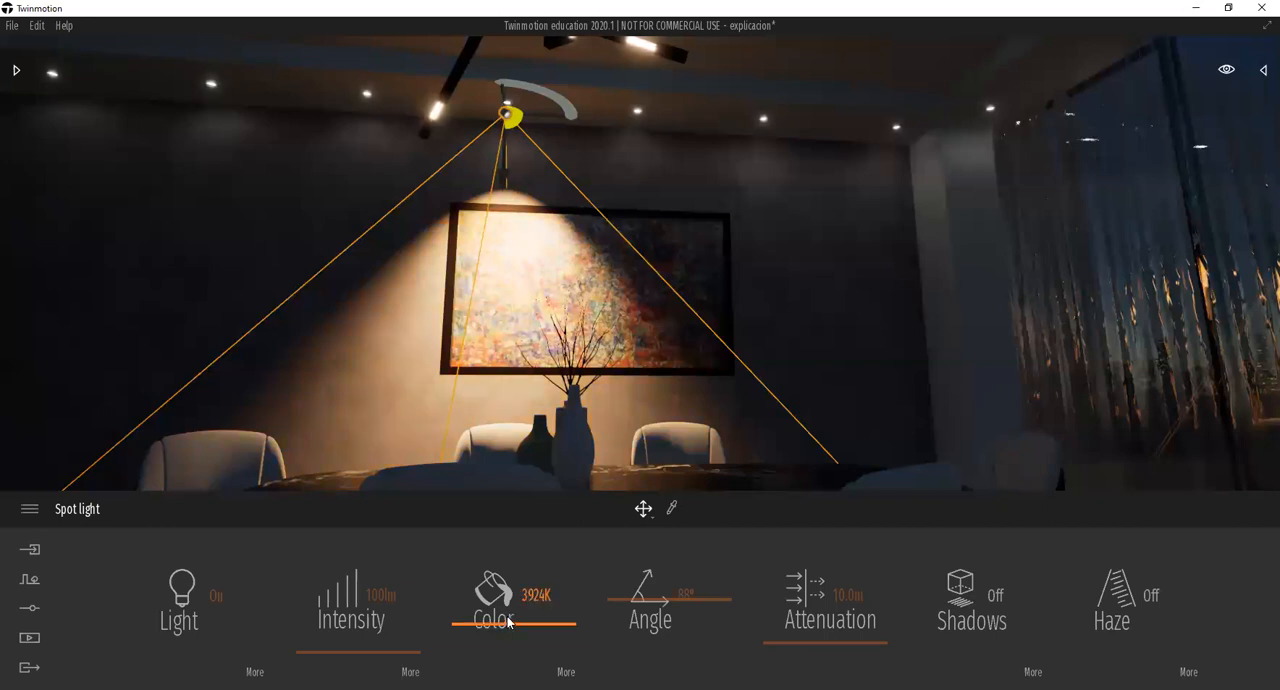
click(510, 618)
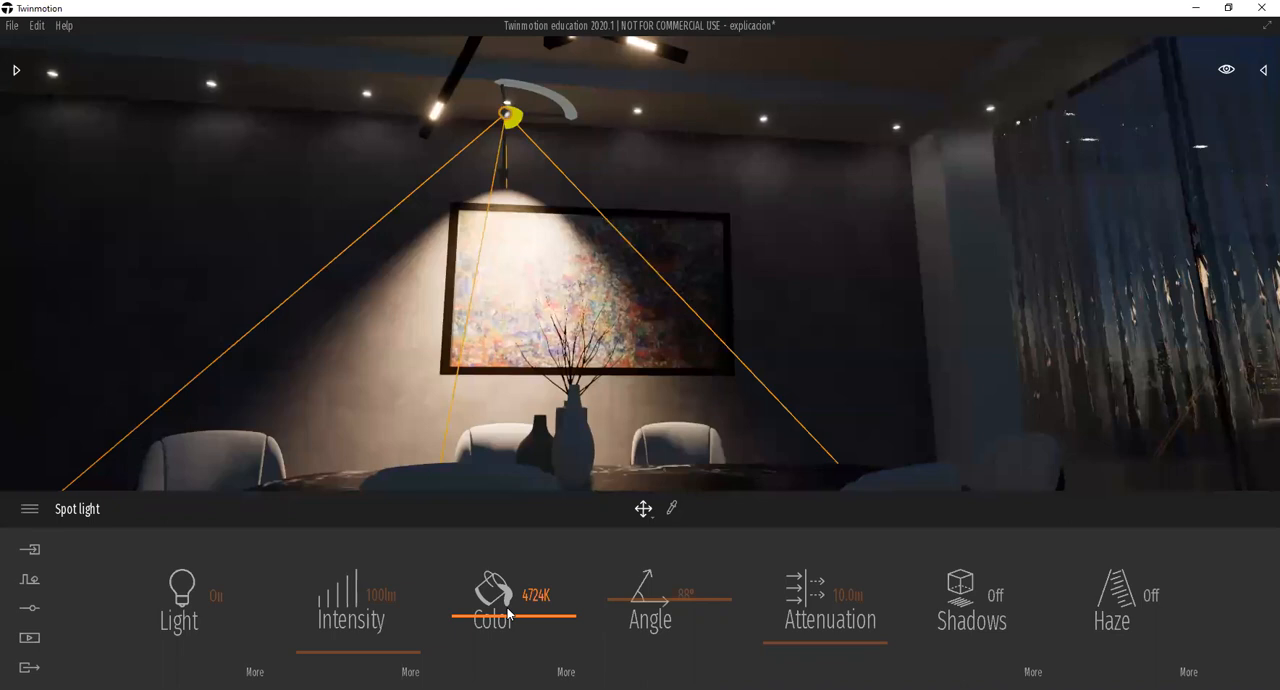
drag(509, 613, 507, 610)
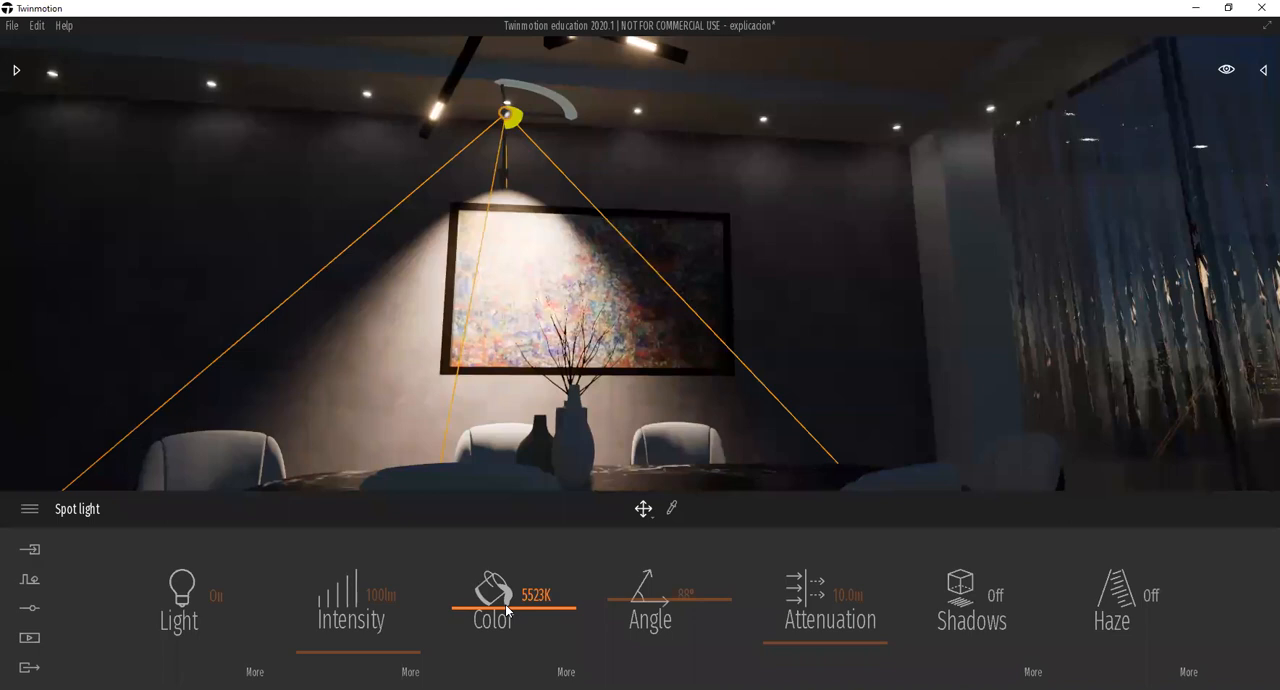
click(524, 594)
text(3000K)
key(Return)
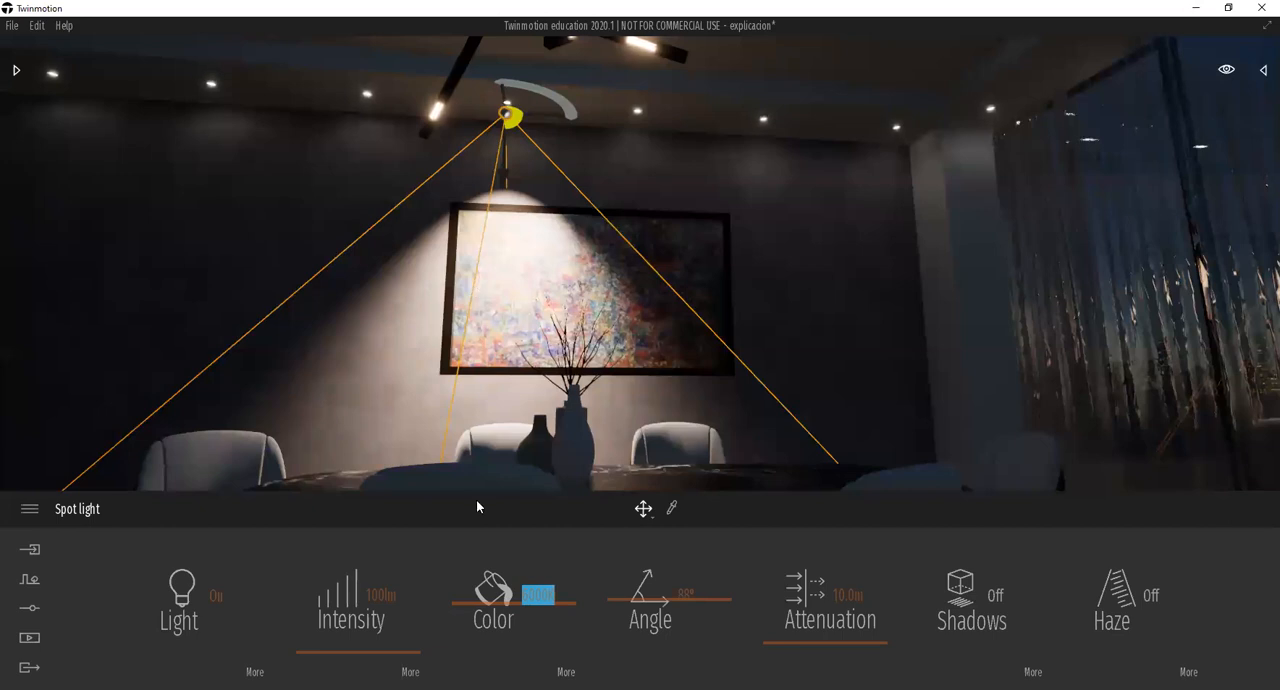
Raise the spot light's color temperature to a very cold 11772 K.
click(542, 590)
drag(554, 588, 481, 576)
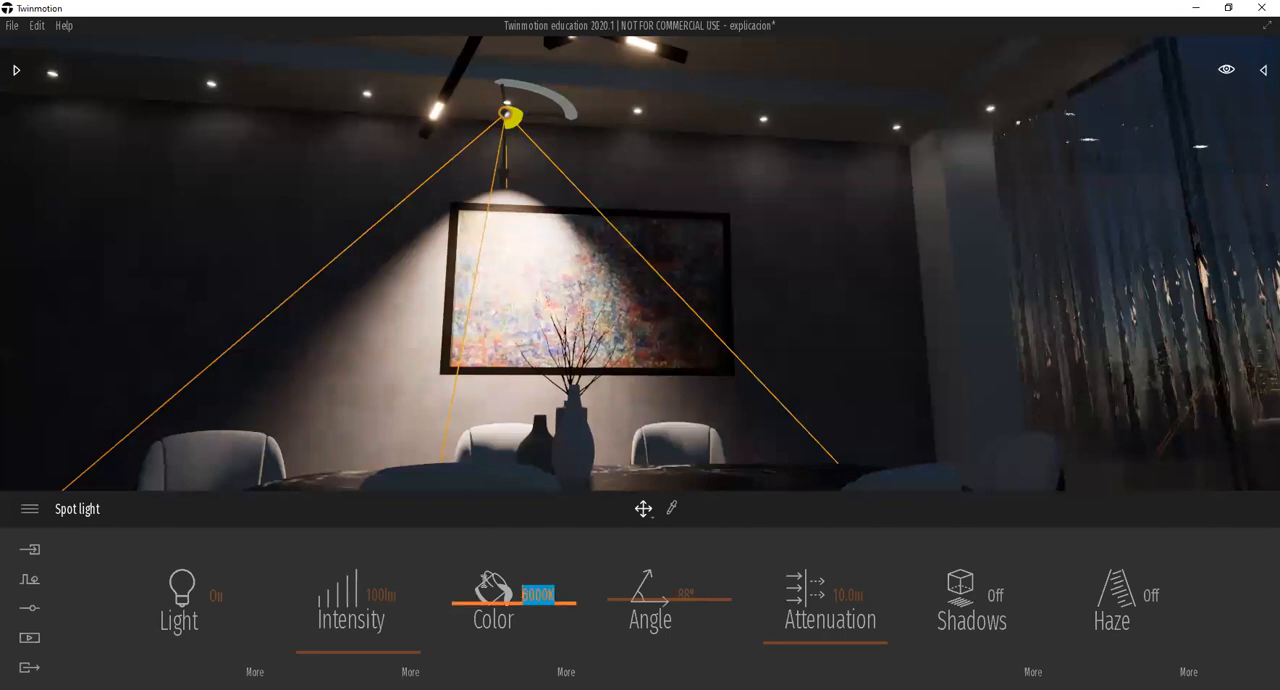
click(529, 610)
click(523, 598)
click(511, 600)
drag(510, 600, 489, 541)
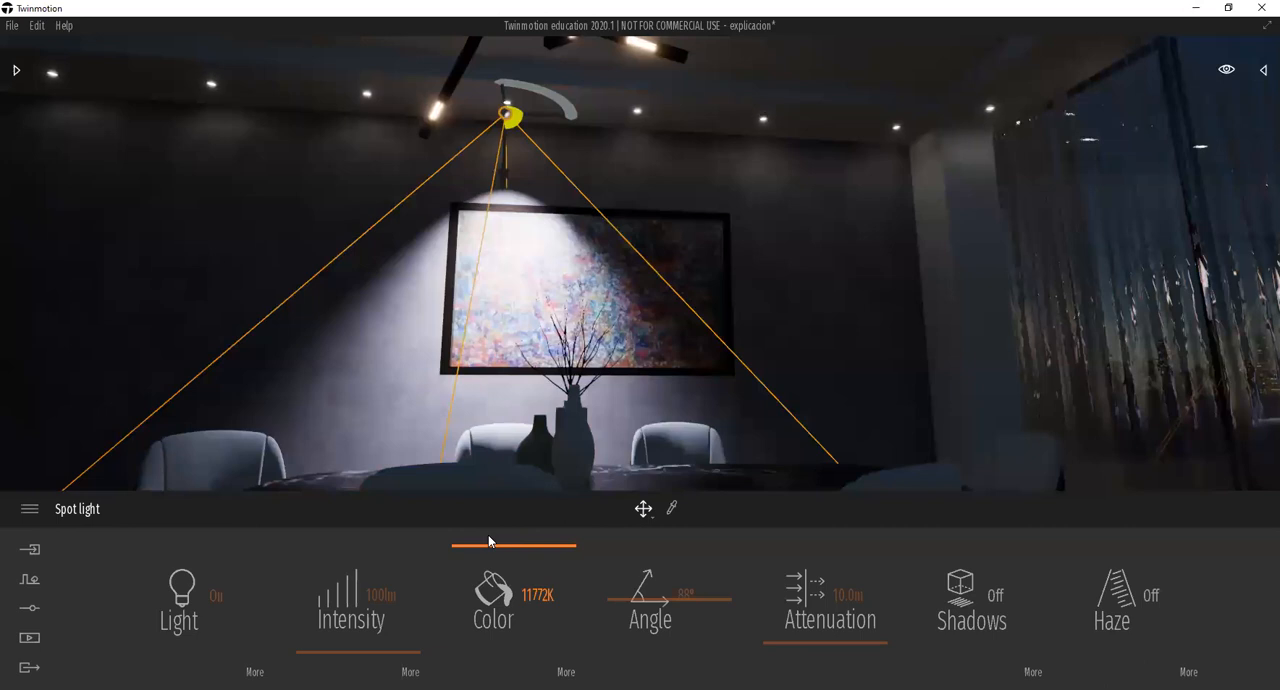
Set the spot light's color temperature to 4500 K.
click(536, 594)
text(4500)
key(Return)
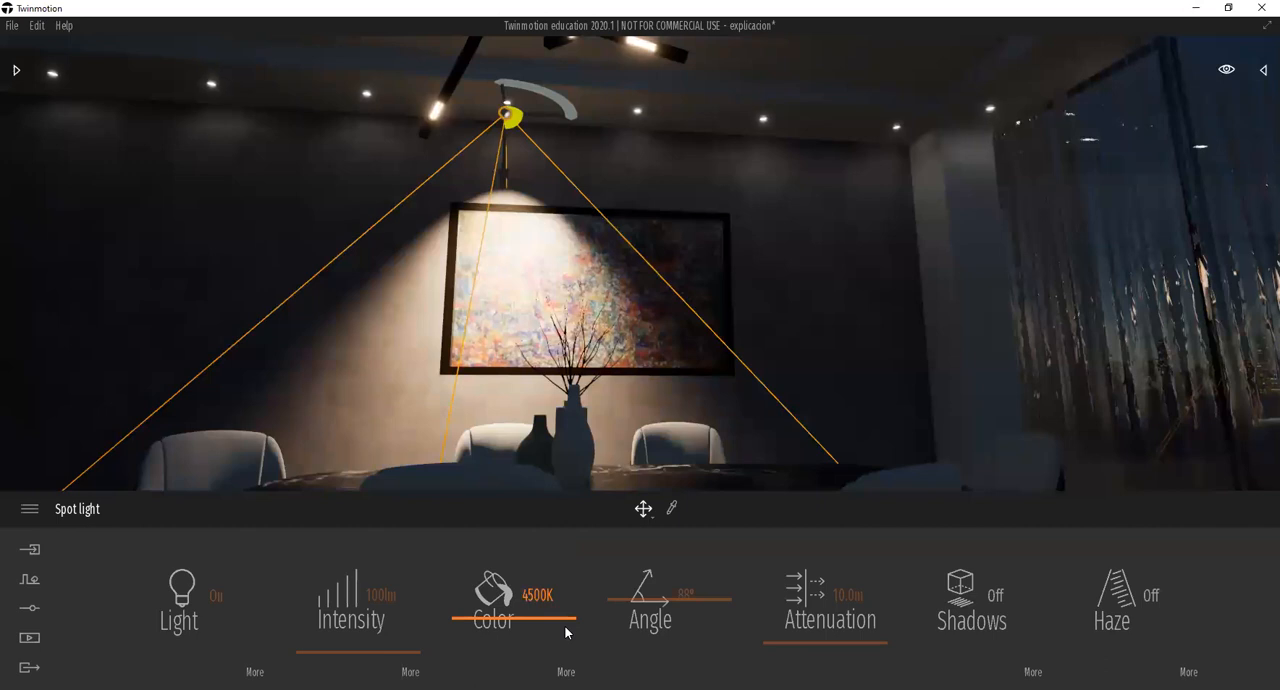
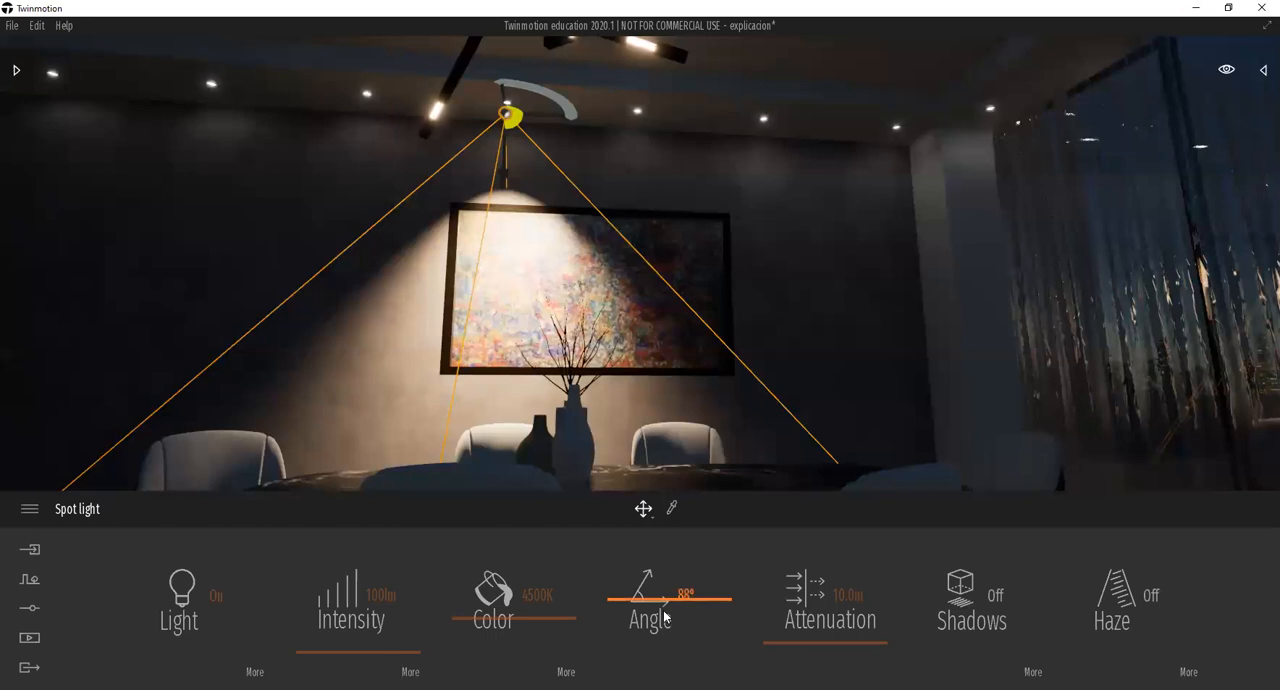
Try spot light angles of 169° and 95°, and settle on 84°.
click(657, 591)
drag(657, 591, 652, 555)
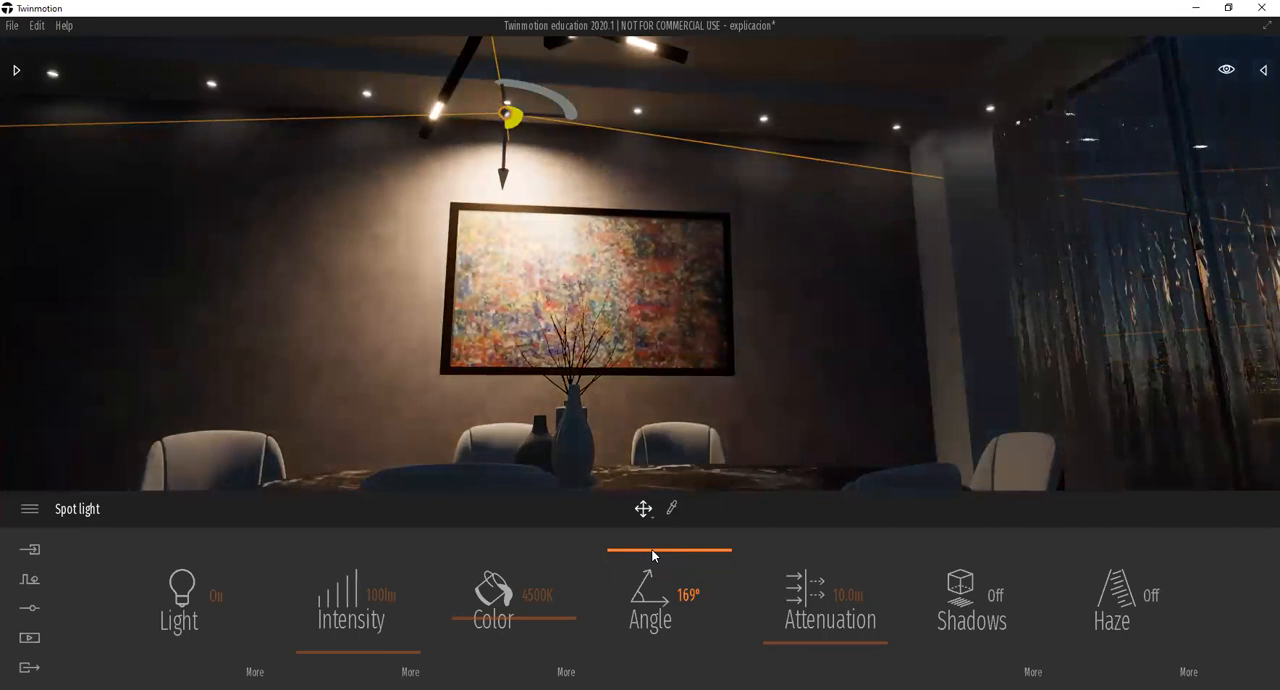
mouse_move(649, 563)
mouse_down()
mouse_move(648, 638)
mouse_move(662, 622)
mouse_move(653, 588)
mouse_up()
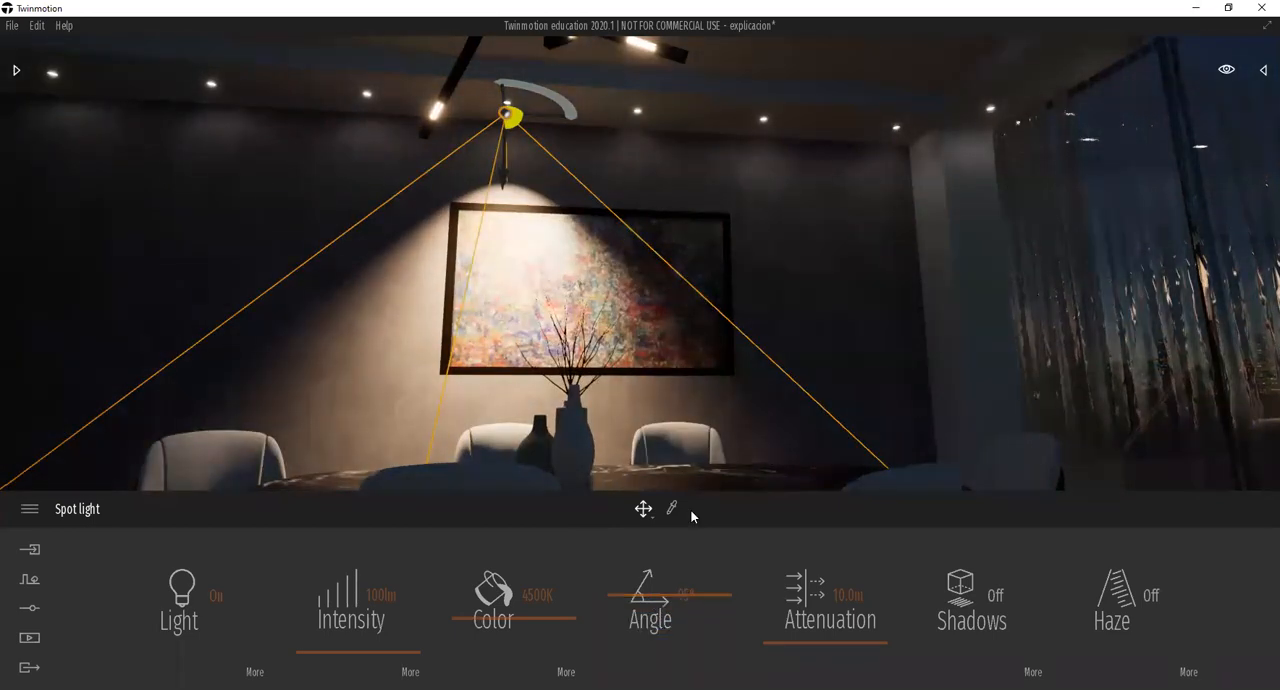
click(661, 604)
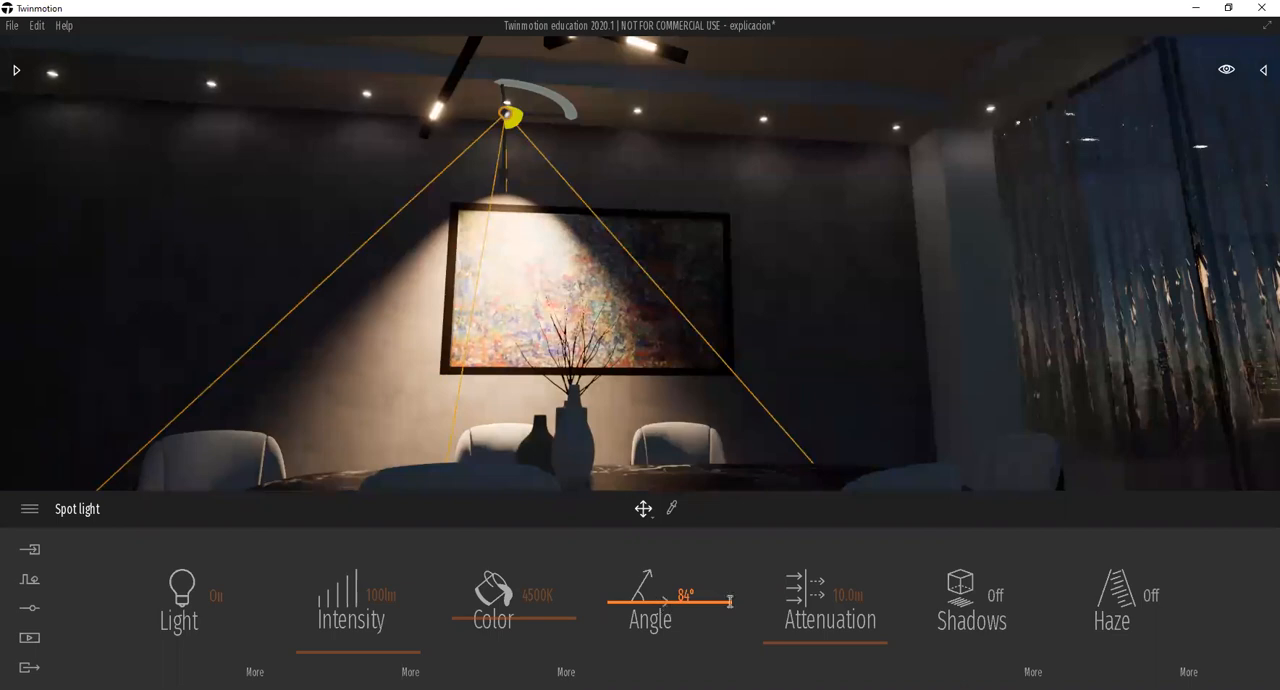
Try spot light attenuations of 52.6 m, 0.5 m, 2.6 m and 19.7 m, and settle on 7.9 m.
mouse_move(796, 622)
mouse_down()
mouse_move(806, 598)
mouse_move(813, 621)
mouse_up()
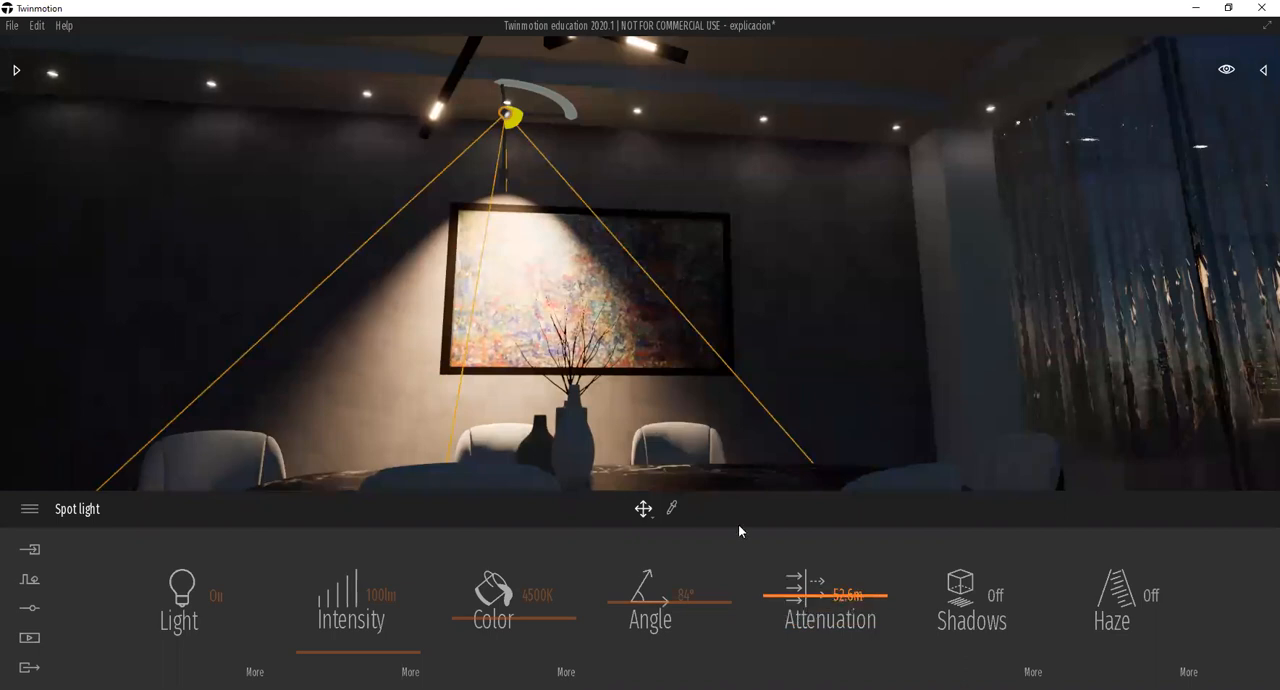
scroll(505, 374, down, 6)
scroll(507, 379, down, 2)
shift+middle_drag(507, 379, 512, 440)
drag(800, 628, 802, 658)
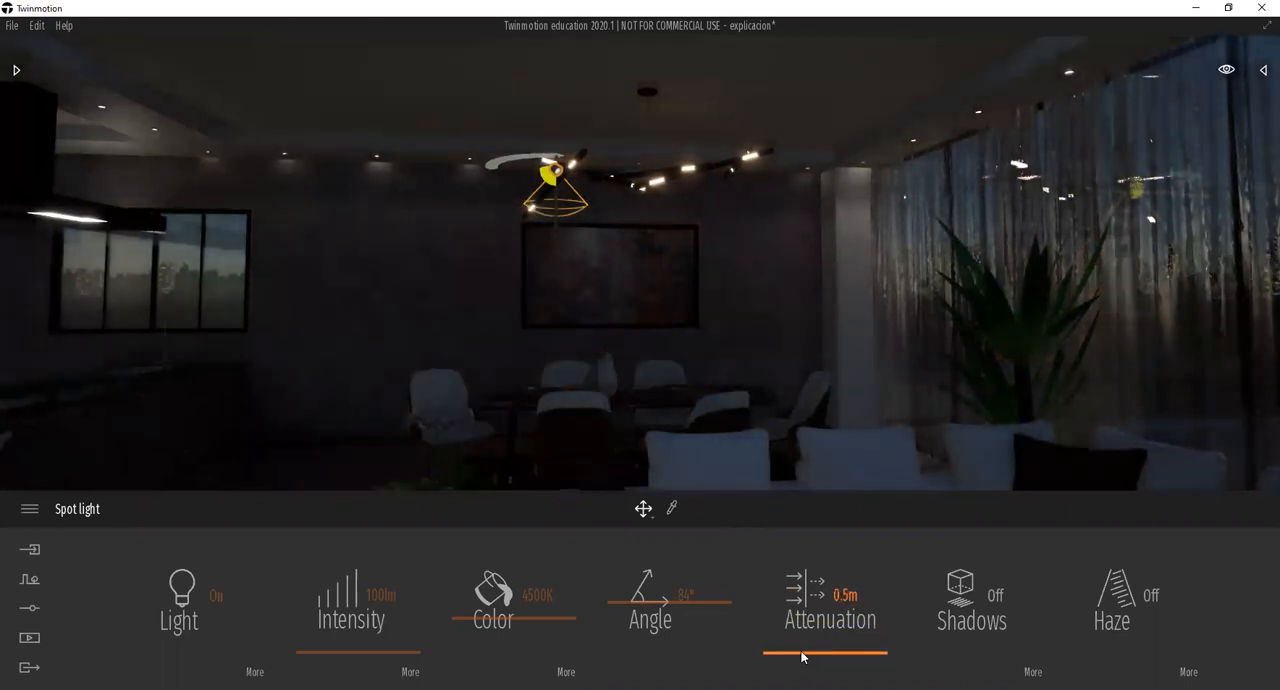
click(802, 653)
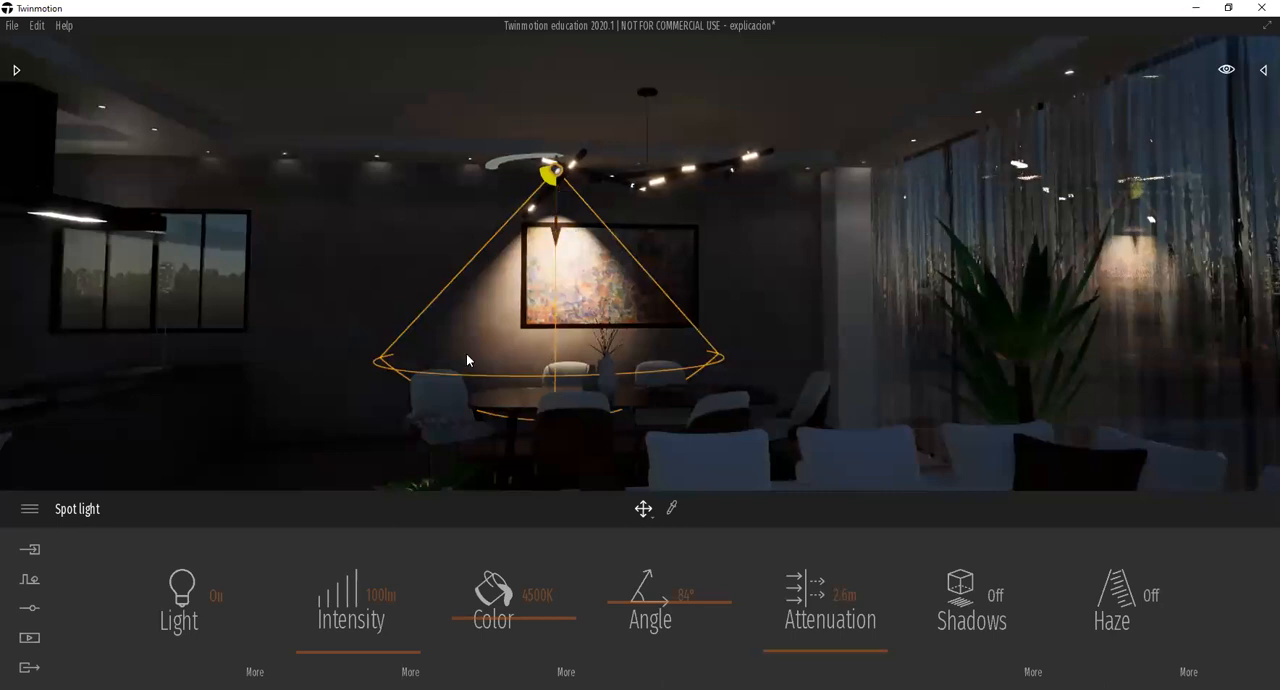
click(794, 638)
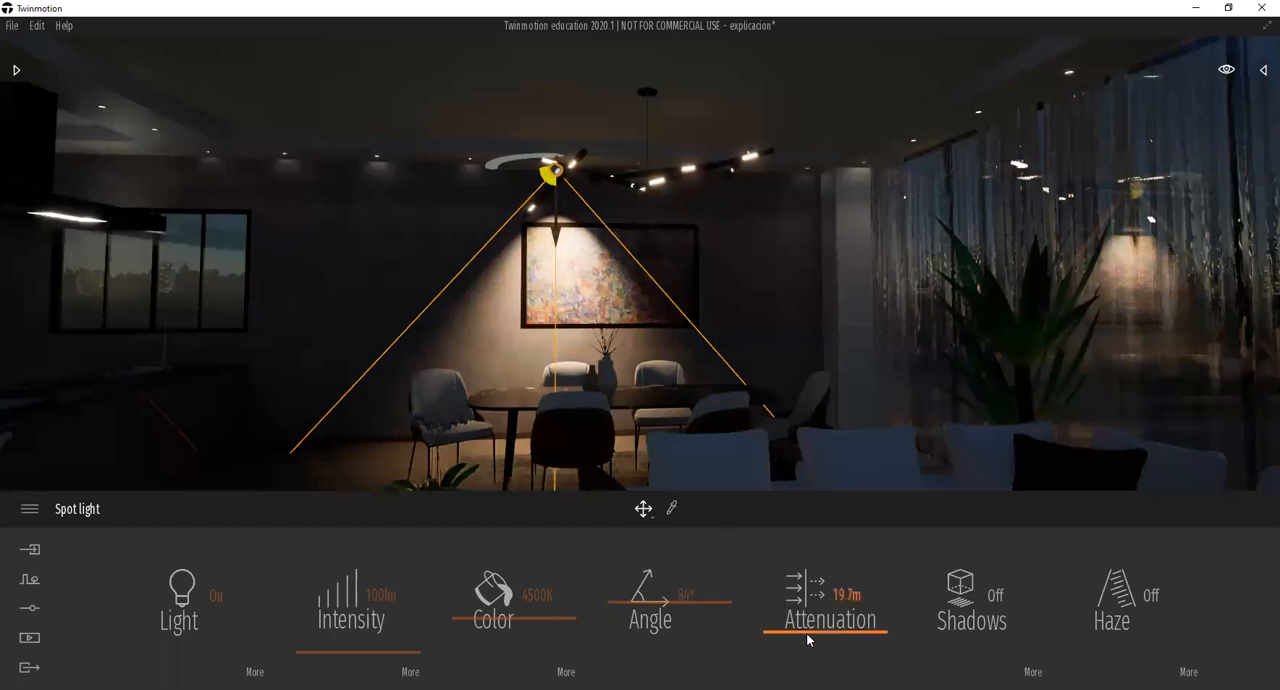
drag(807, 634, 808, 646)
Turn on the spot light's shadows, compare the dining area with them off, and leave them on.
click(968, 614)
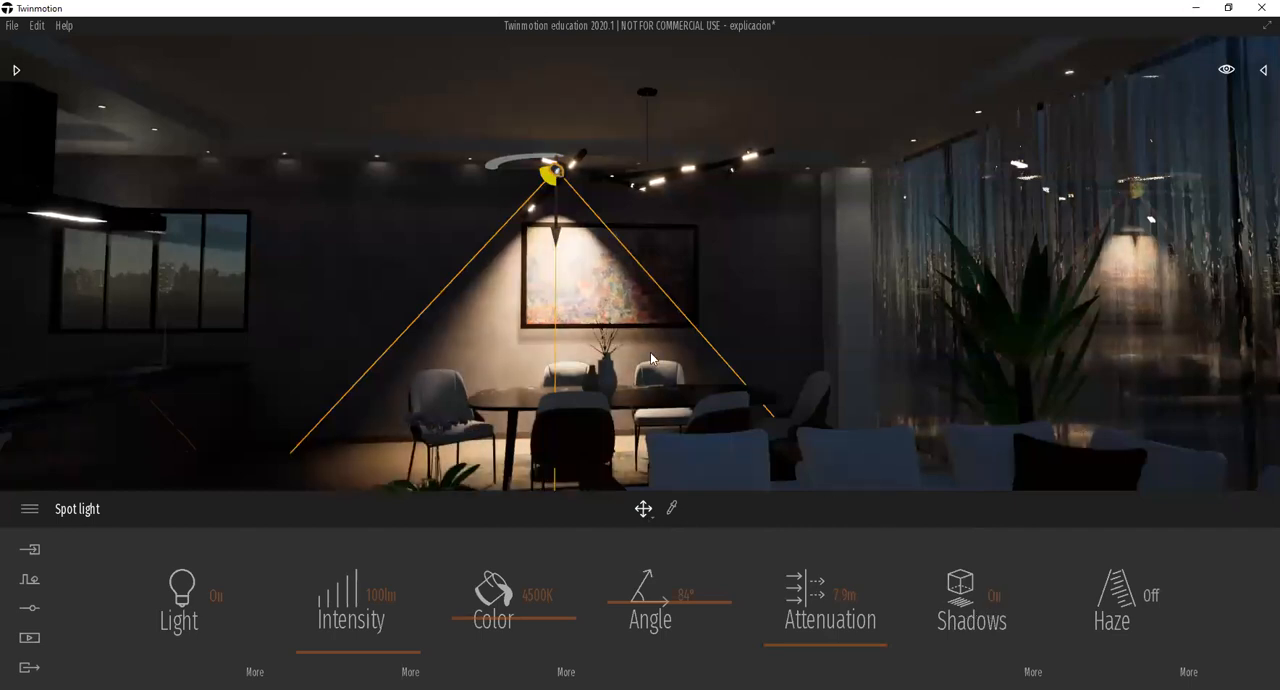
shift+middle_drag(612, 445, 570, 405)
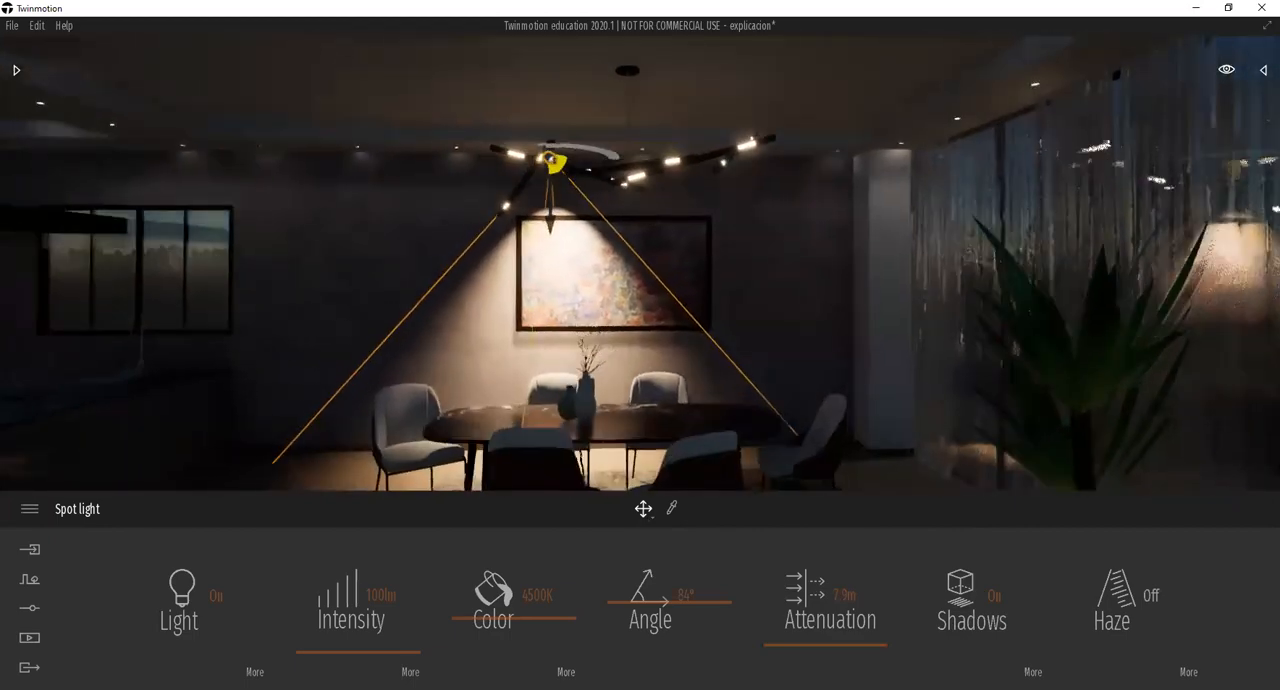
click(977, 596)
scroll(625, 365, down, 4)
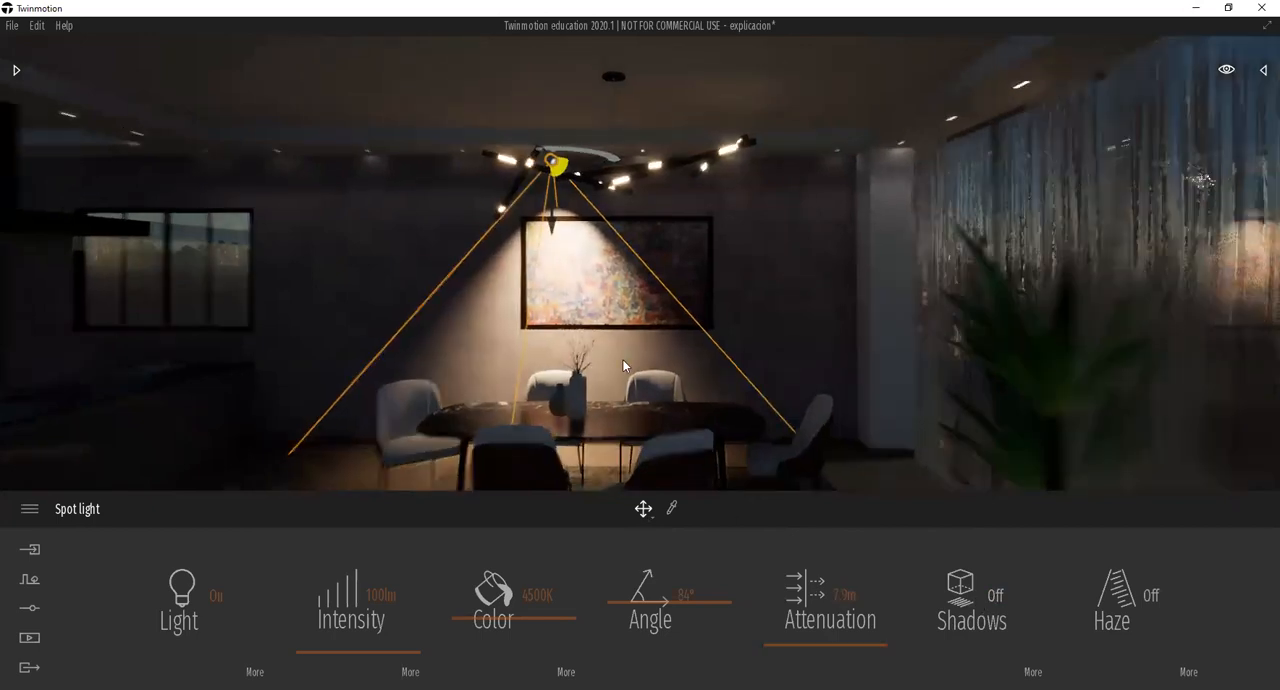
shift+middle_drag(486, 450, 506, 396)
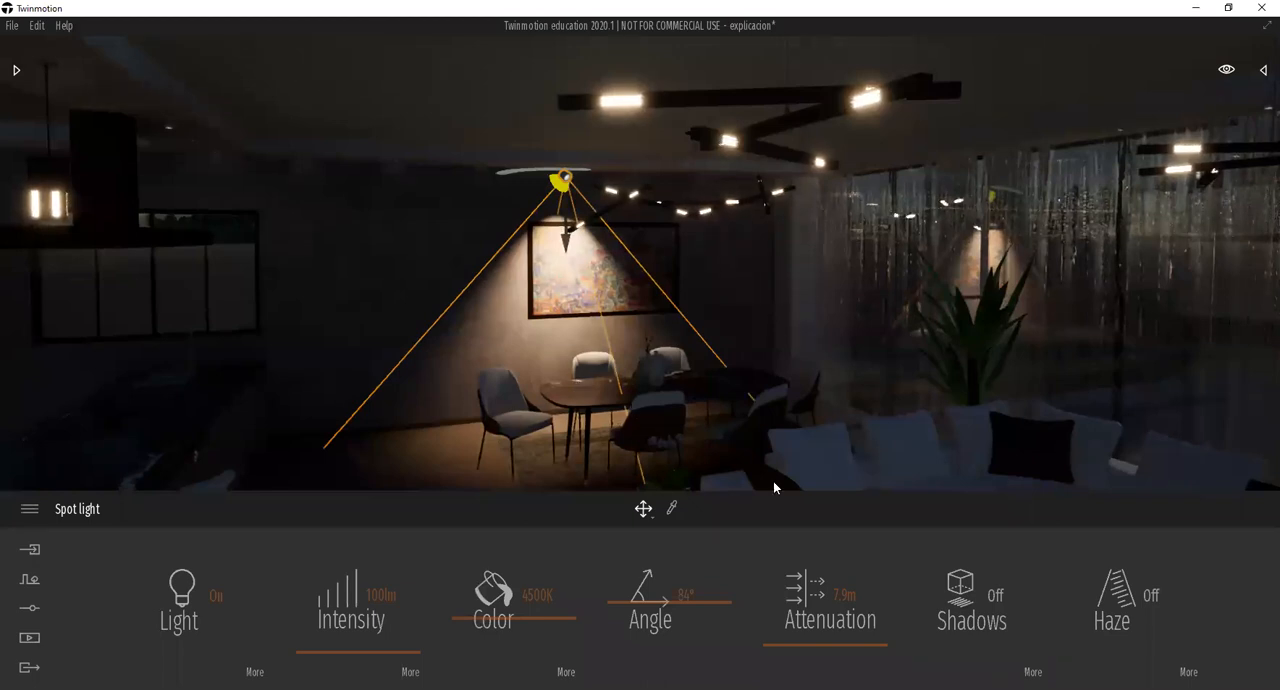
click(968, 617)
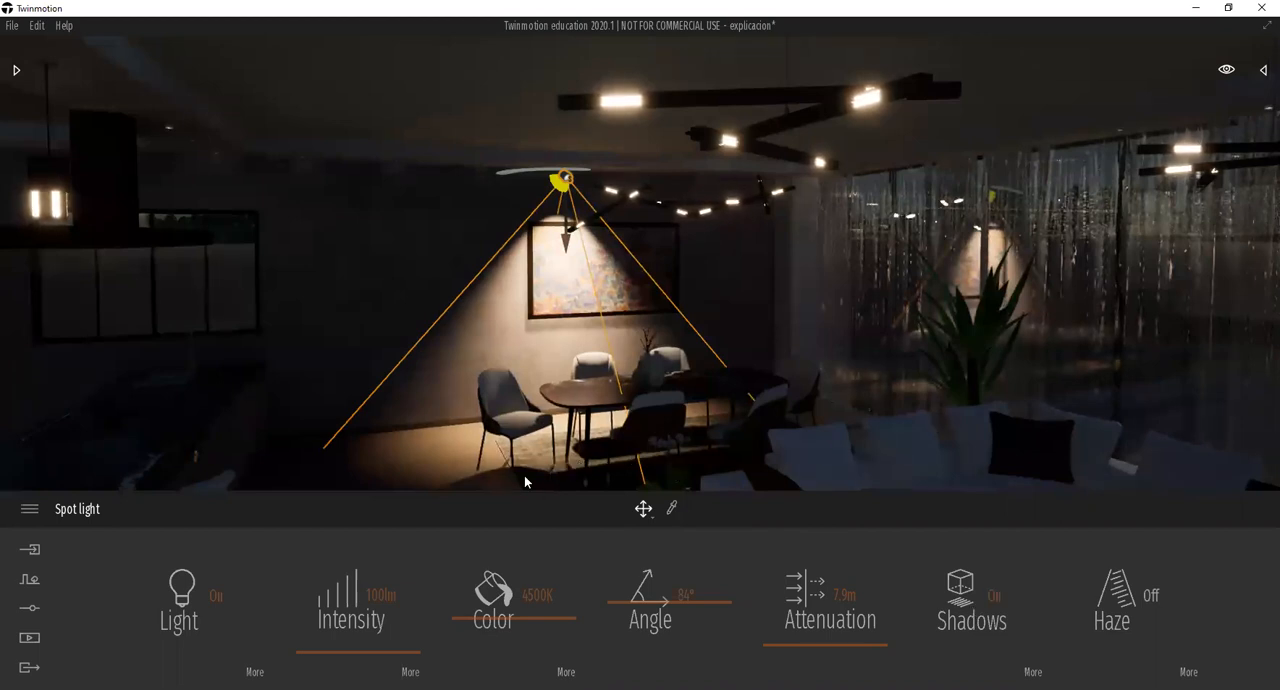
Try the haze effect on the spot light from different viewpoints, and leave it off.
scroll(502, 390, down, 2)
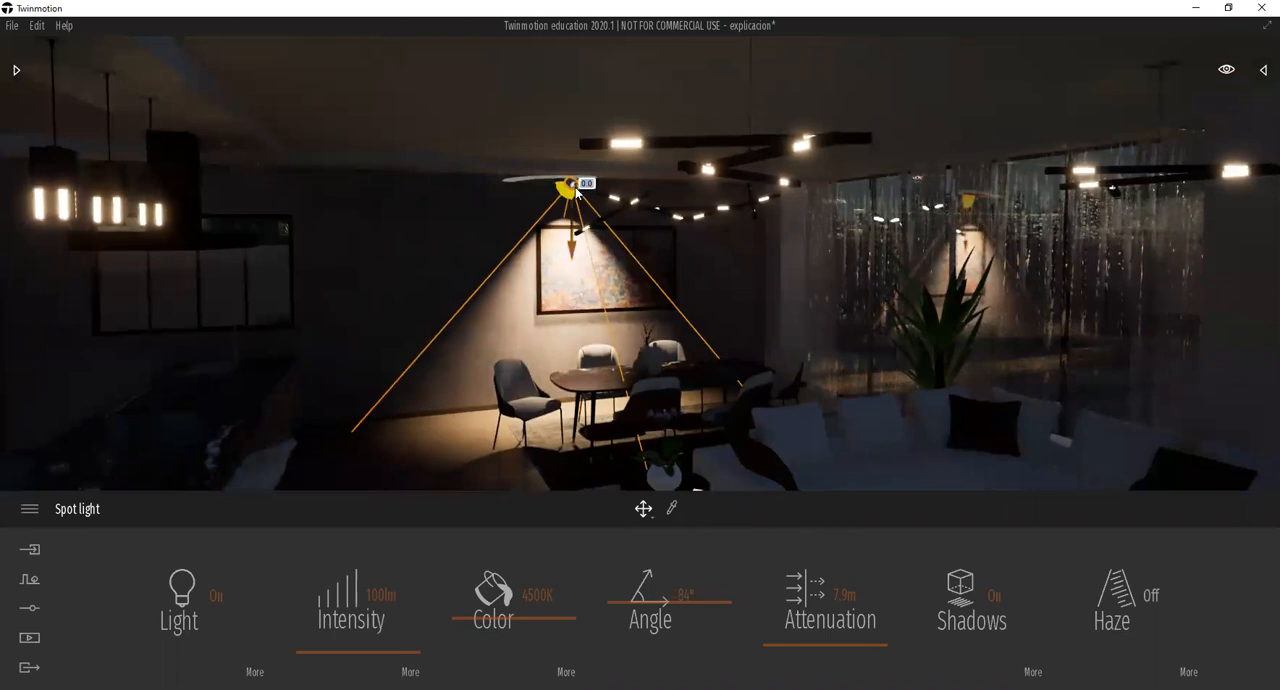
scroll(576, 190, up, 5)
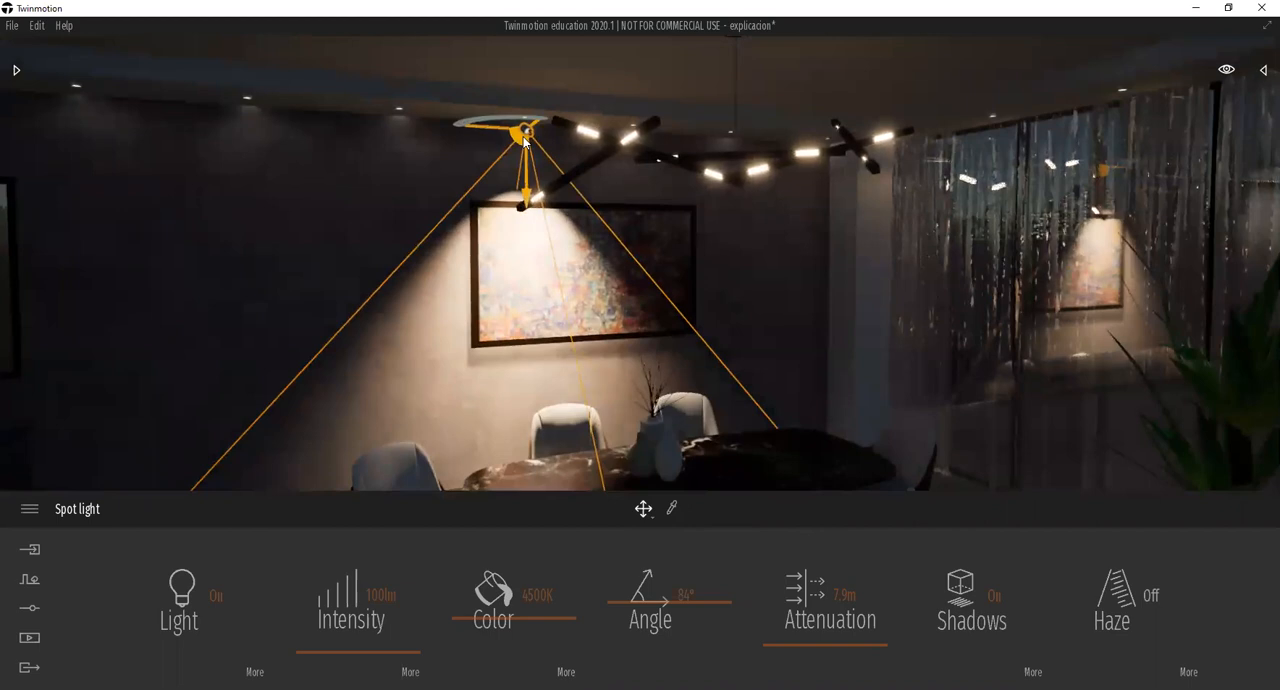
scroll(524, 140, down, 5)
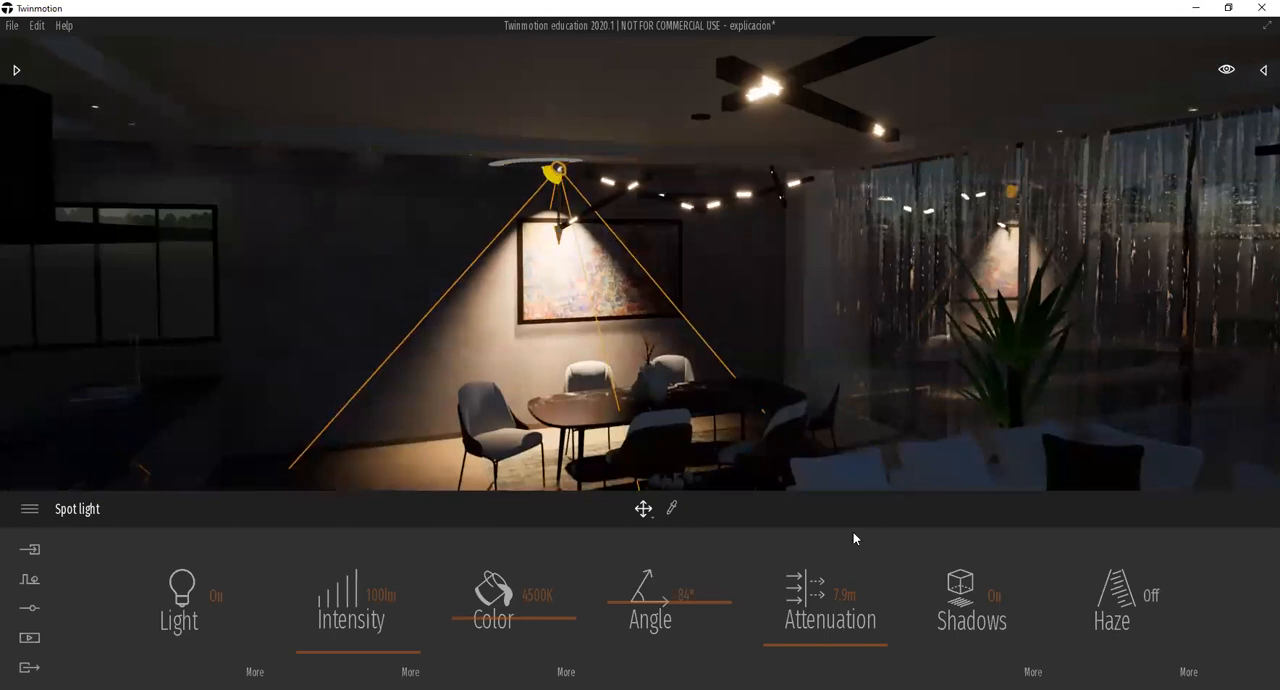
click(1124, 615)
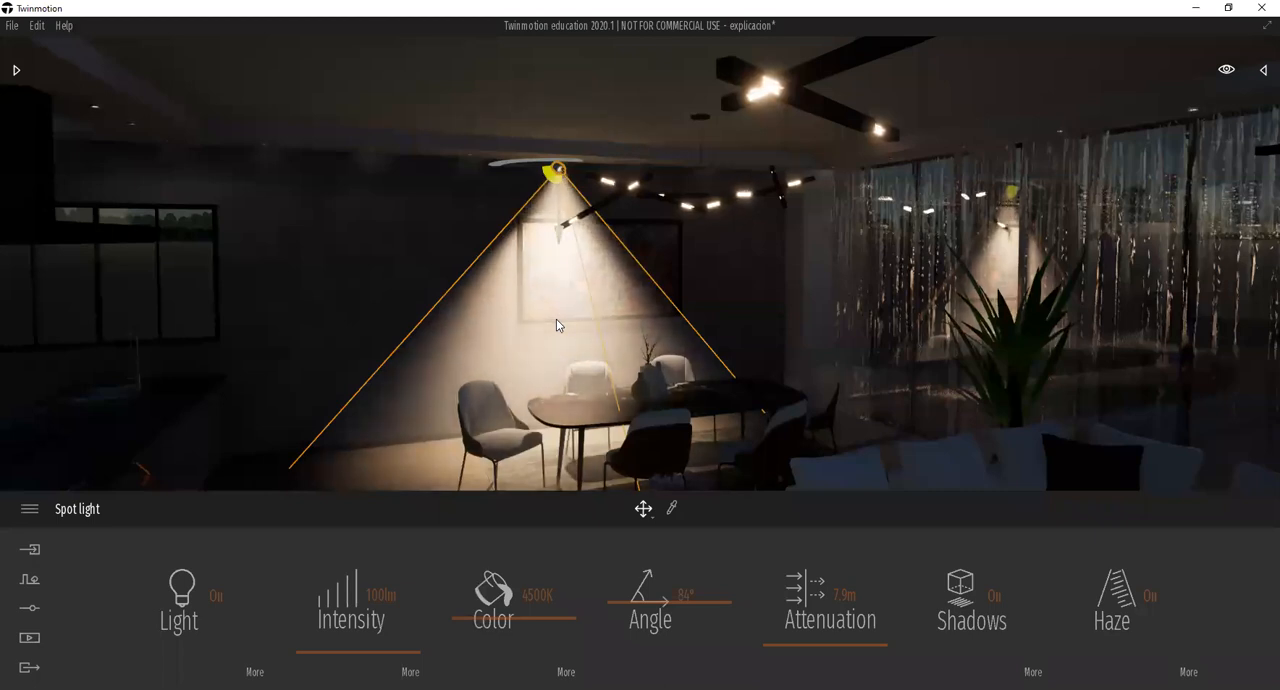
shift+middle_drag(566, 323, 530, 333)
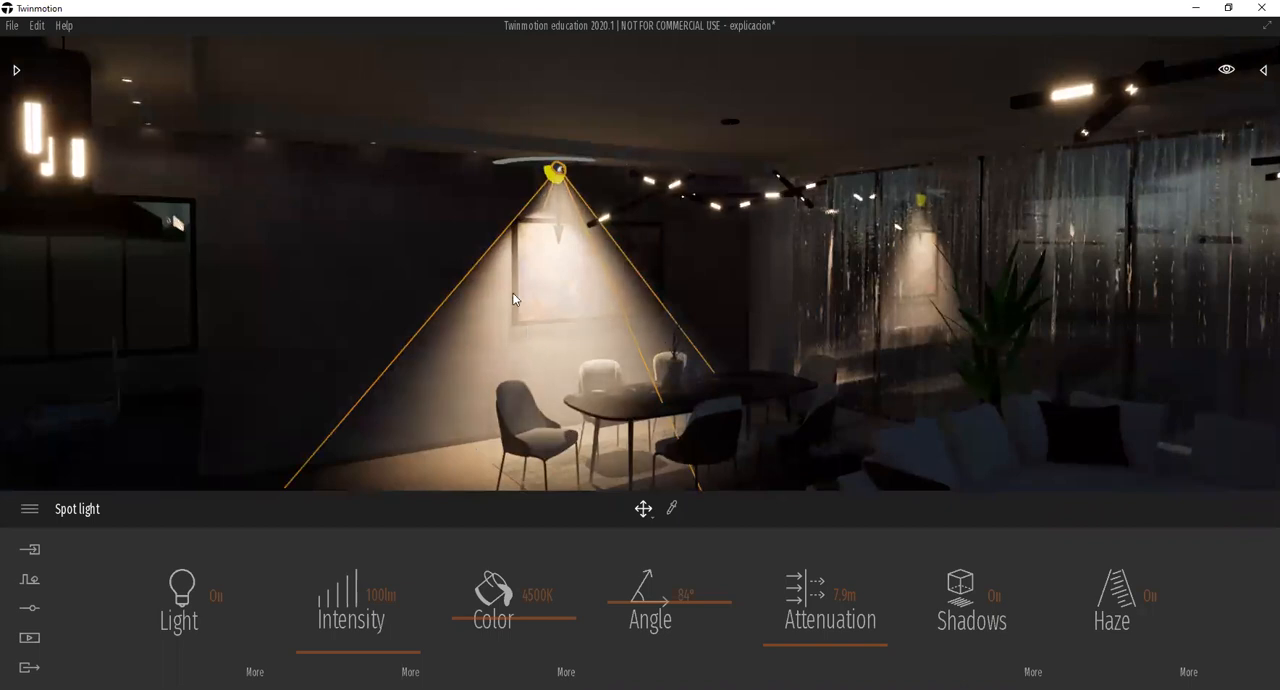
click(1125, 612)
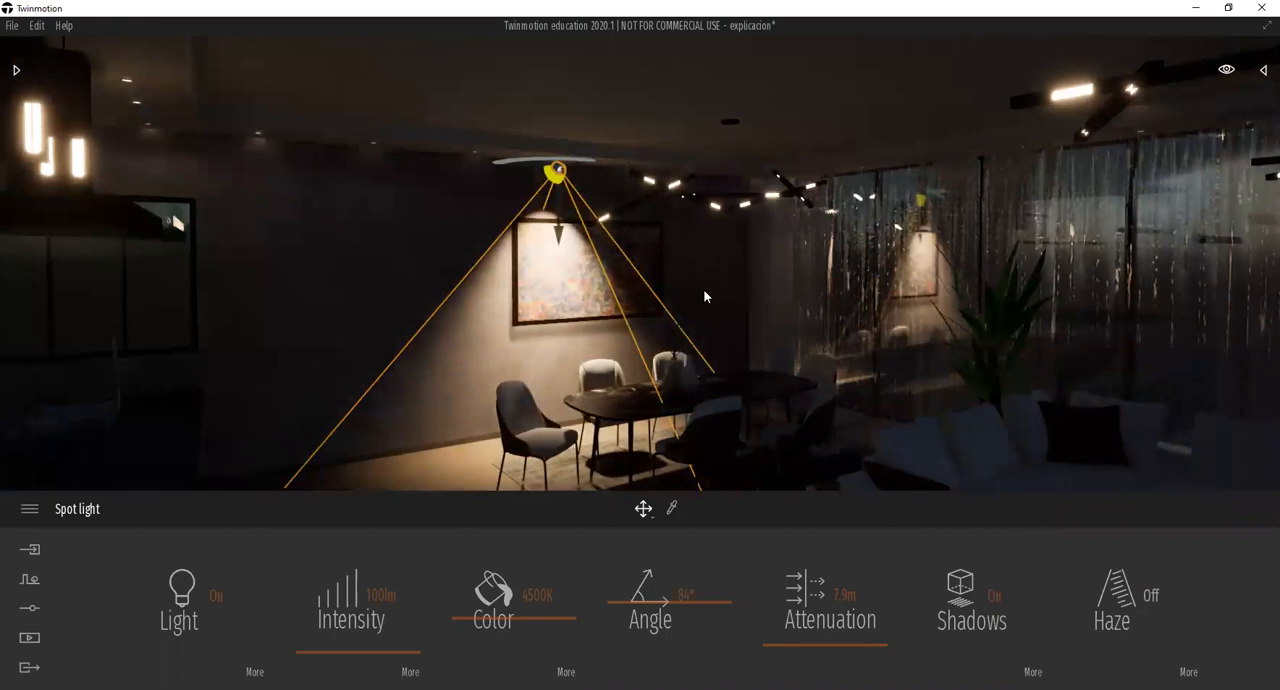
click(1110, 590)
shift+middle_drag(475, 332, 501, 374)
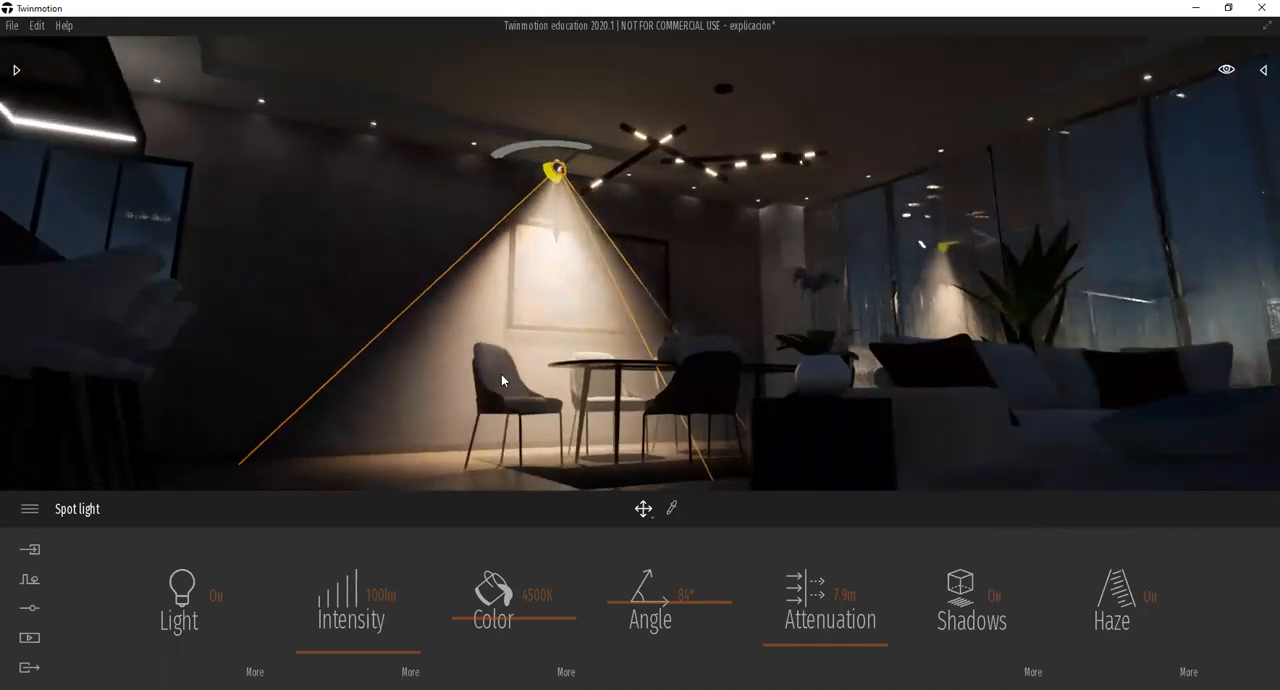
click(1130, 596)
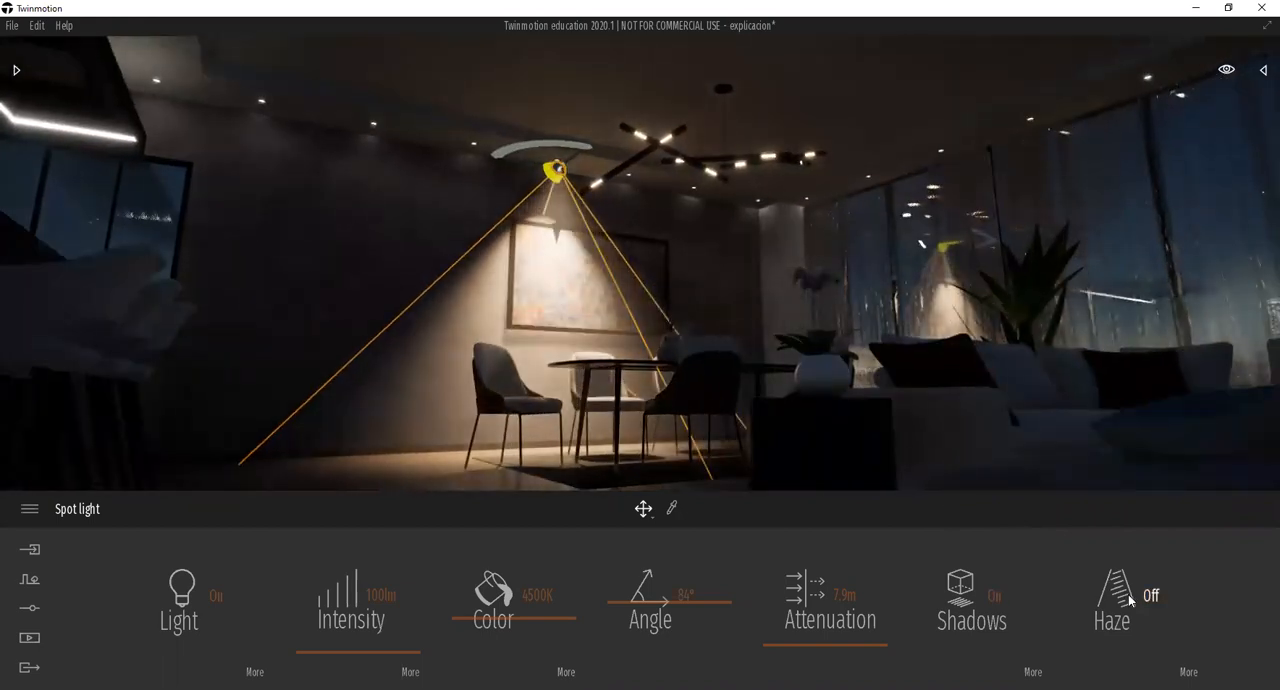
shift+middle_drag(700, 330, 540, 322)
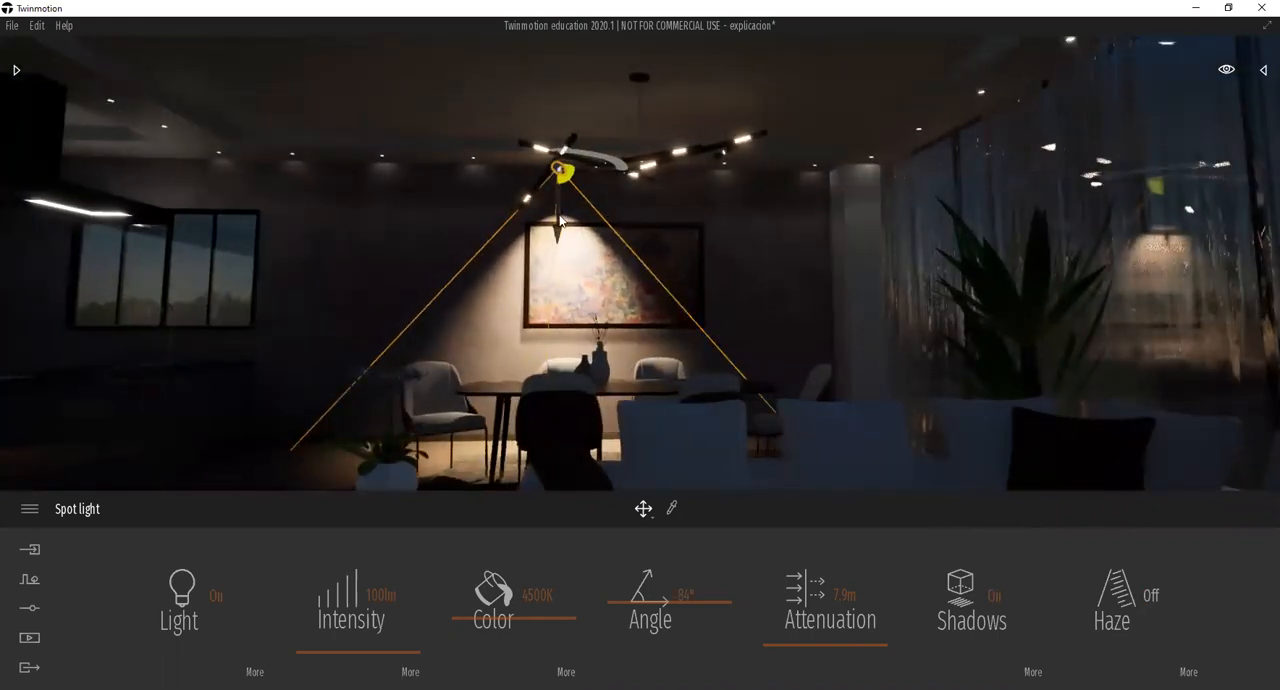
scroll(569, 280, up, 2)
scroll(569, 280, down, 2)
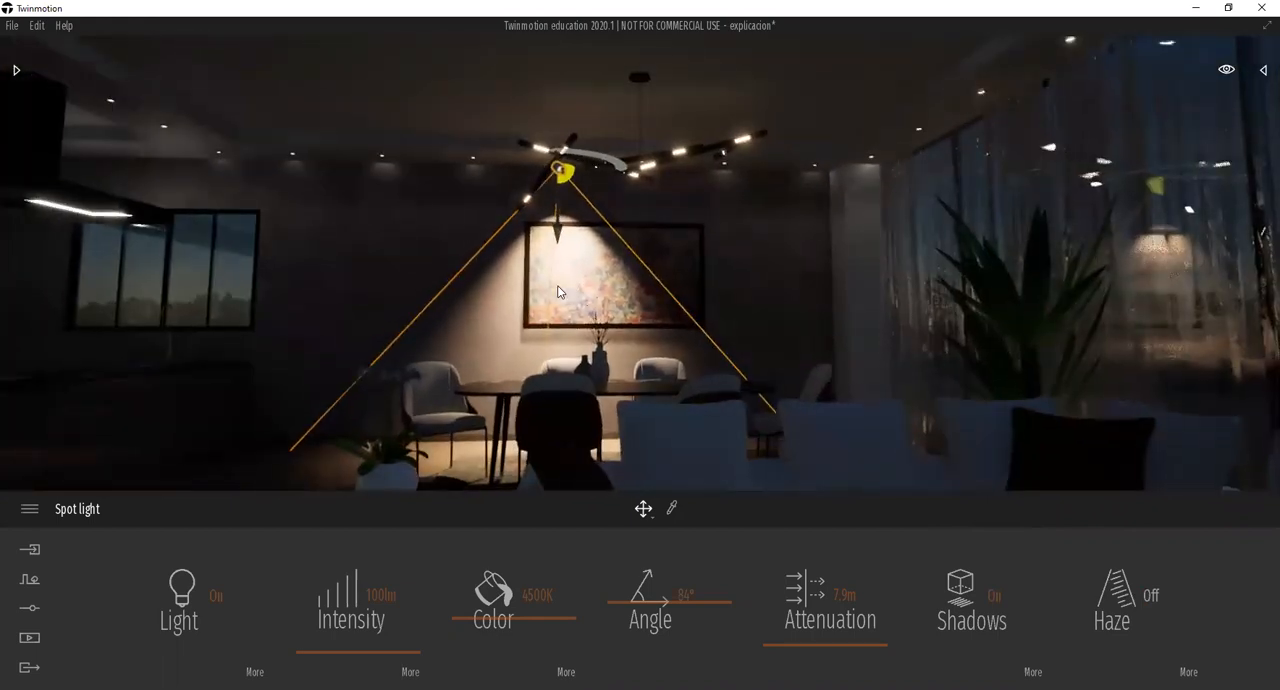
scroll(569, 285, up, 2)
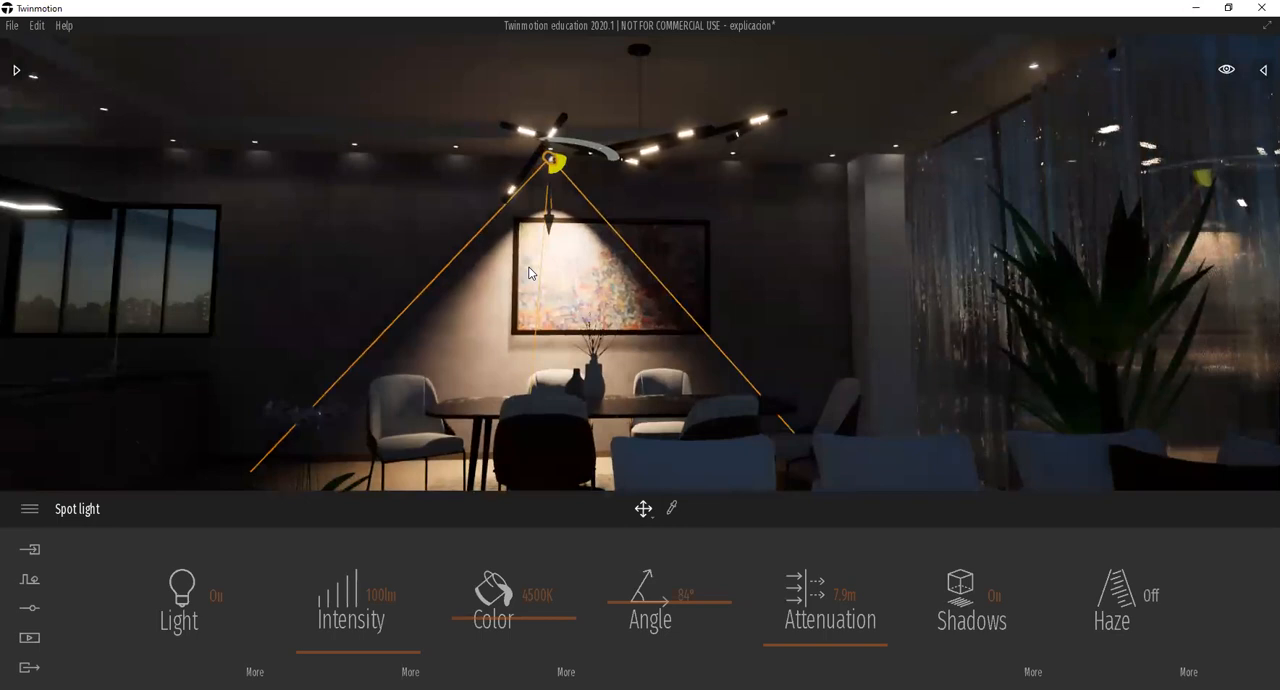
scroll(538, 150, up, 3)
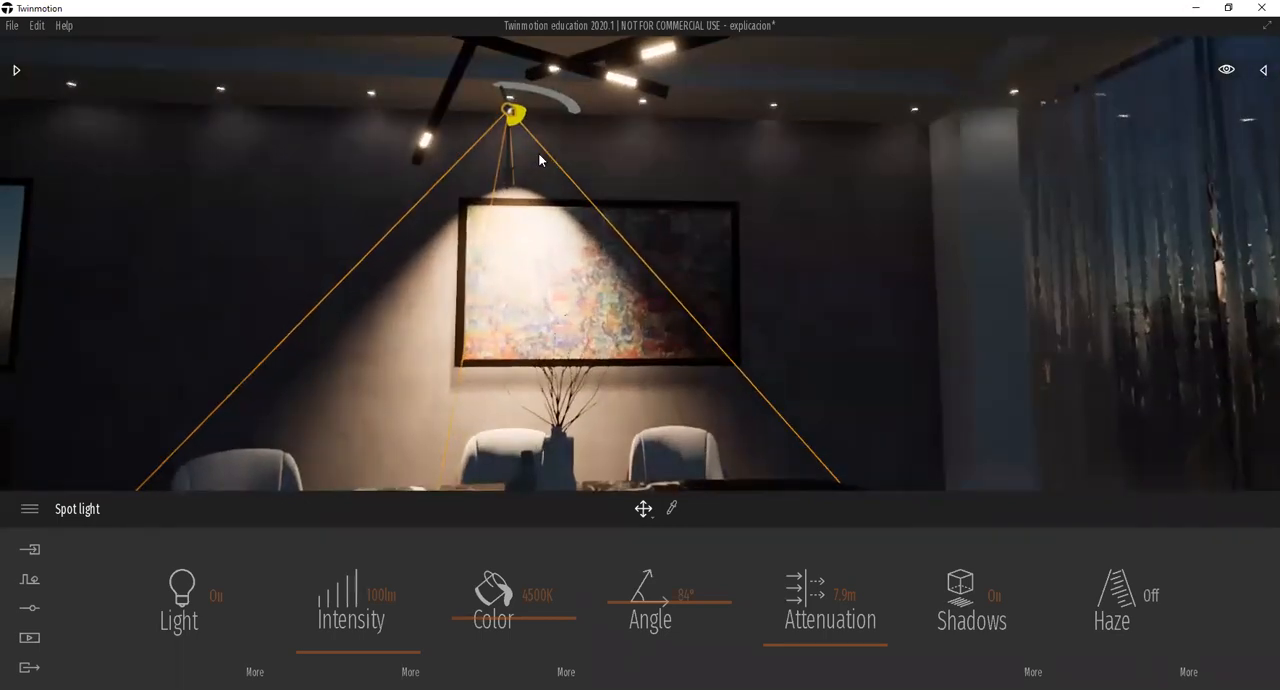
scroll(612, 207, down, 3)
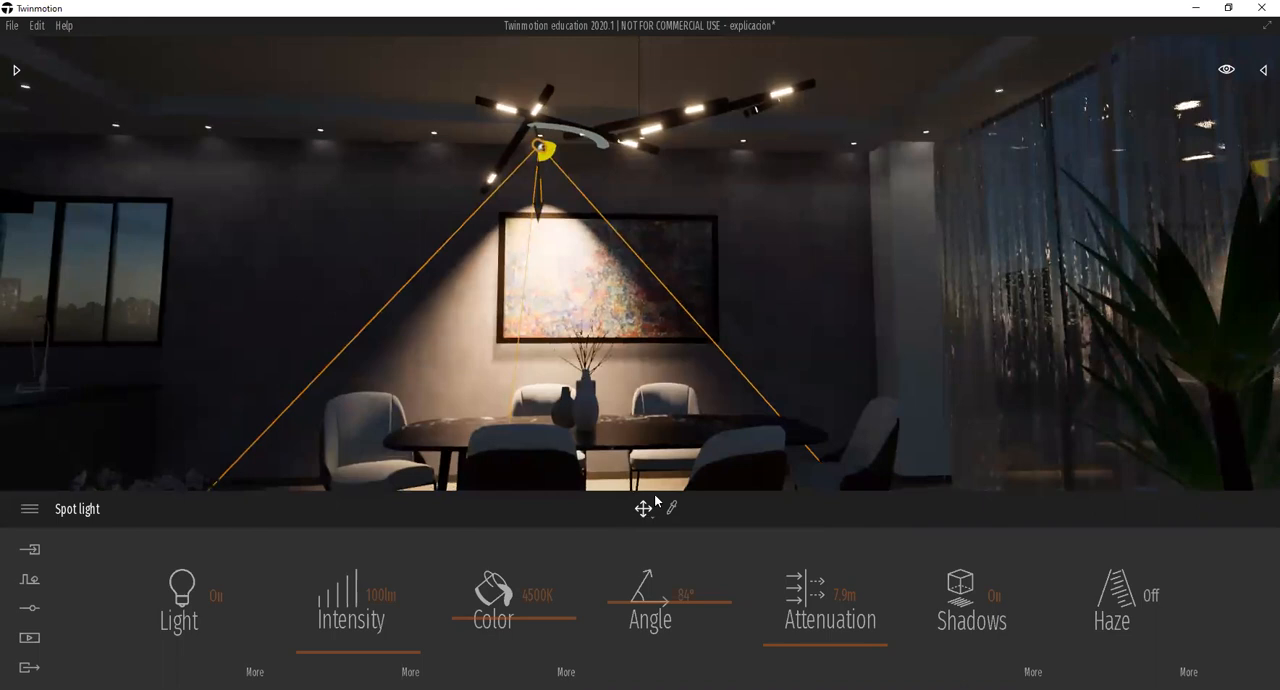
Reselect the spot light and move it from above the painting to partway up the column beside the curtain.
click(637, 452)
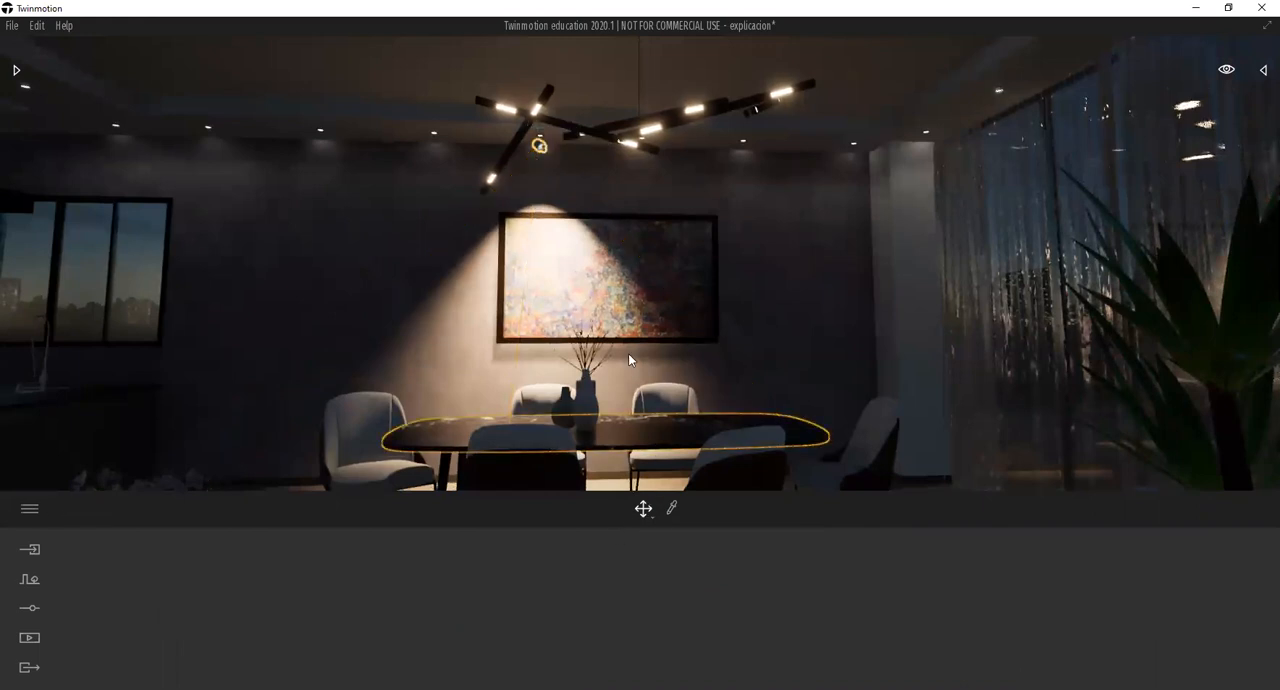
click(539, 146)
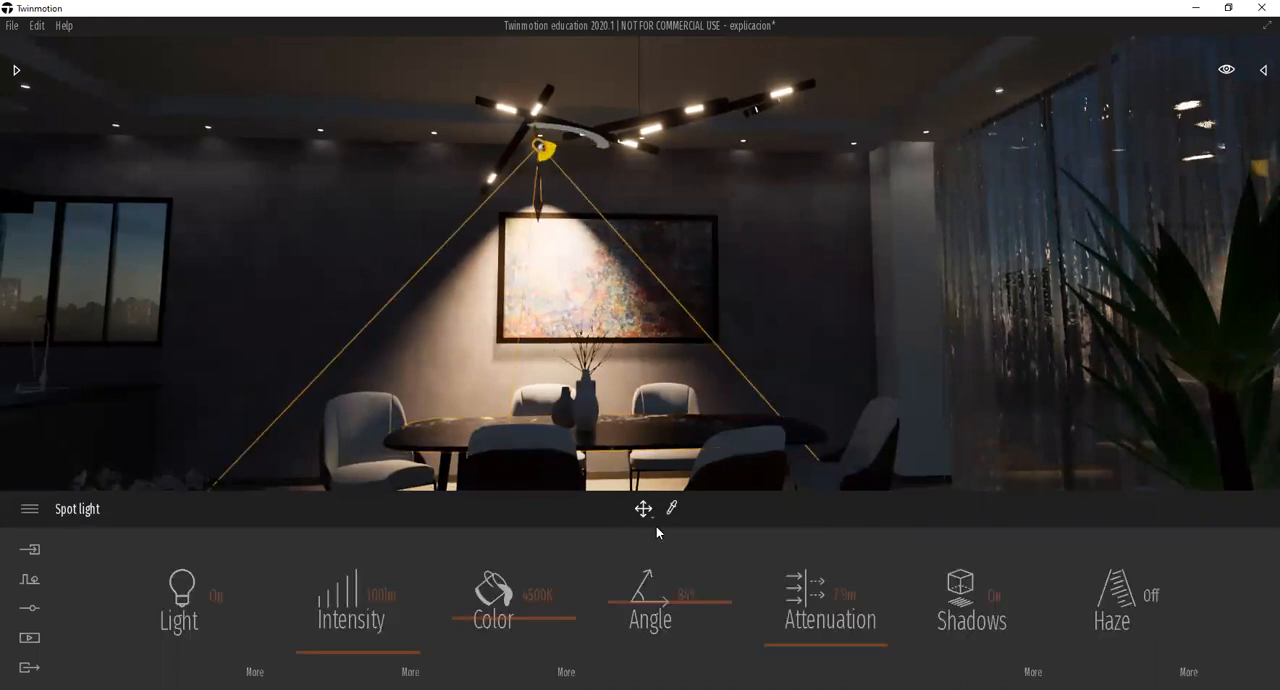
mouse_move(653, 517)
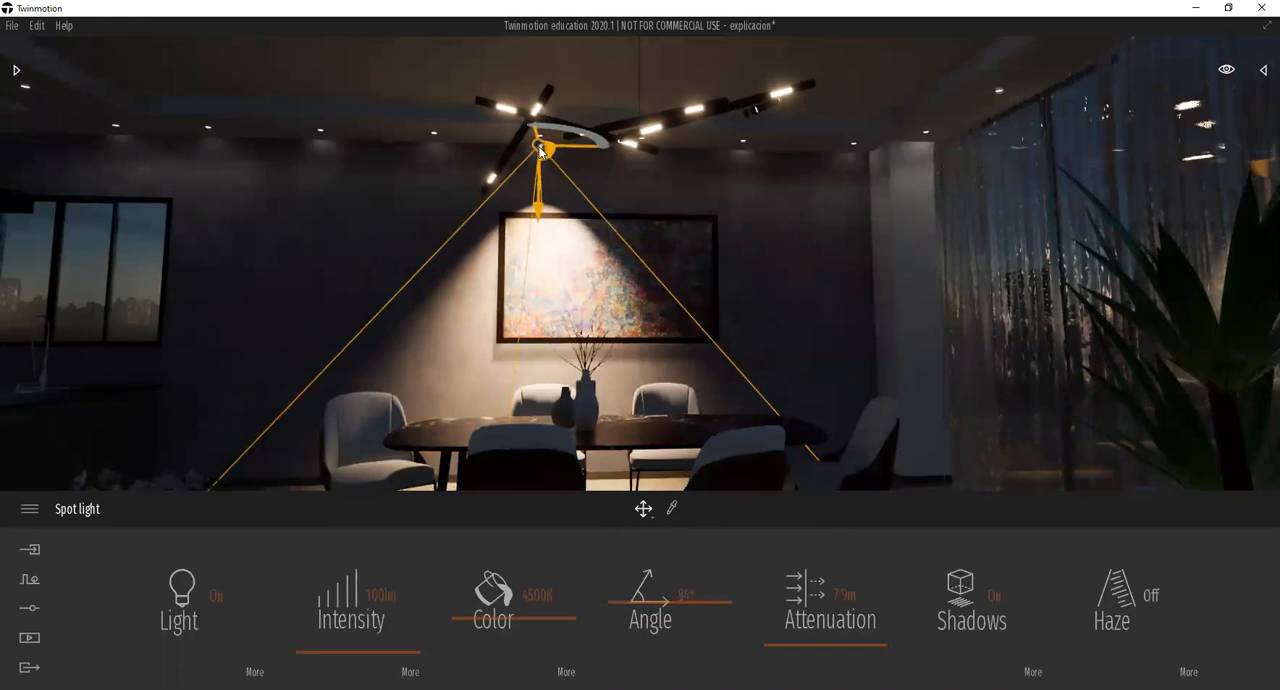
drag(540, 150, 926, 299)
scroll(943, 326, up, 2)
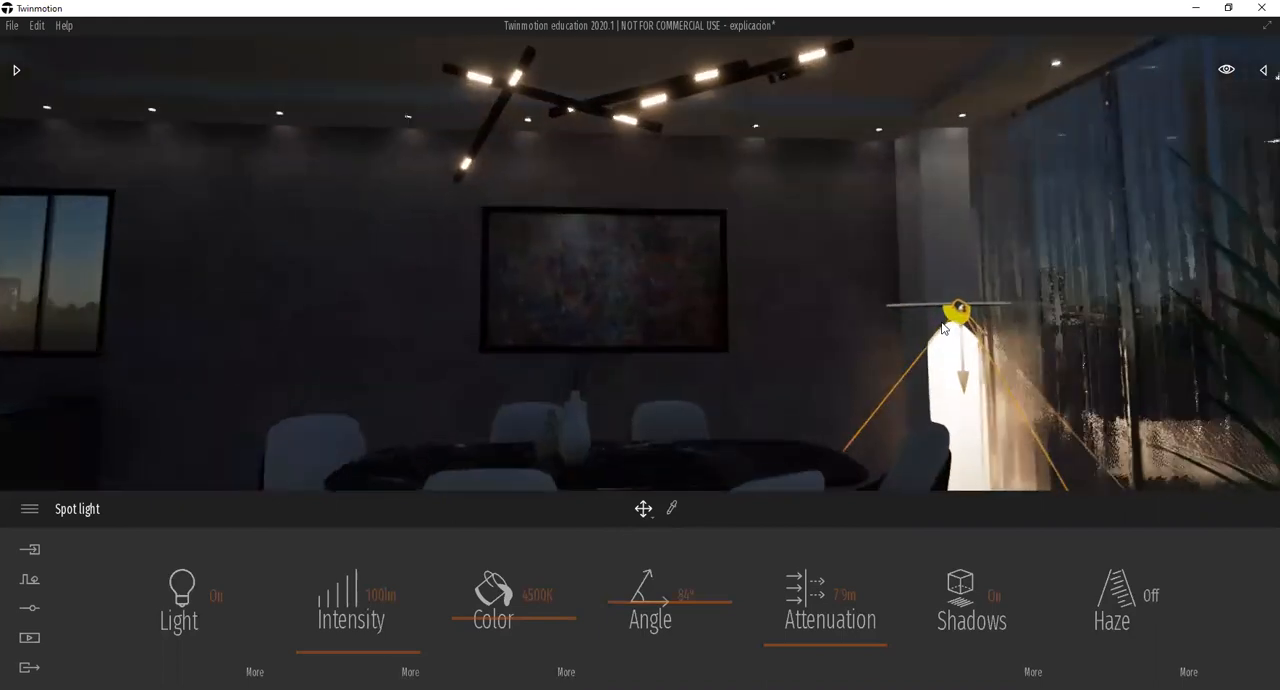
scroll(944, 326, down, 1)
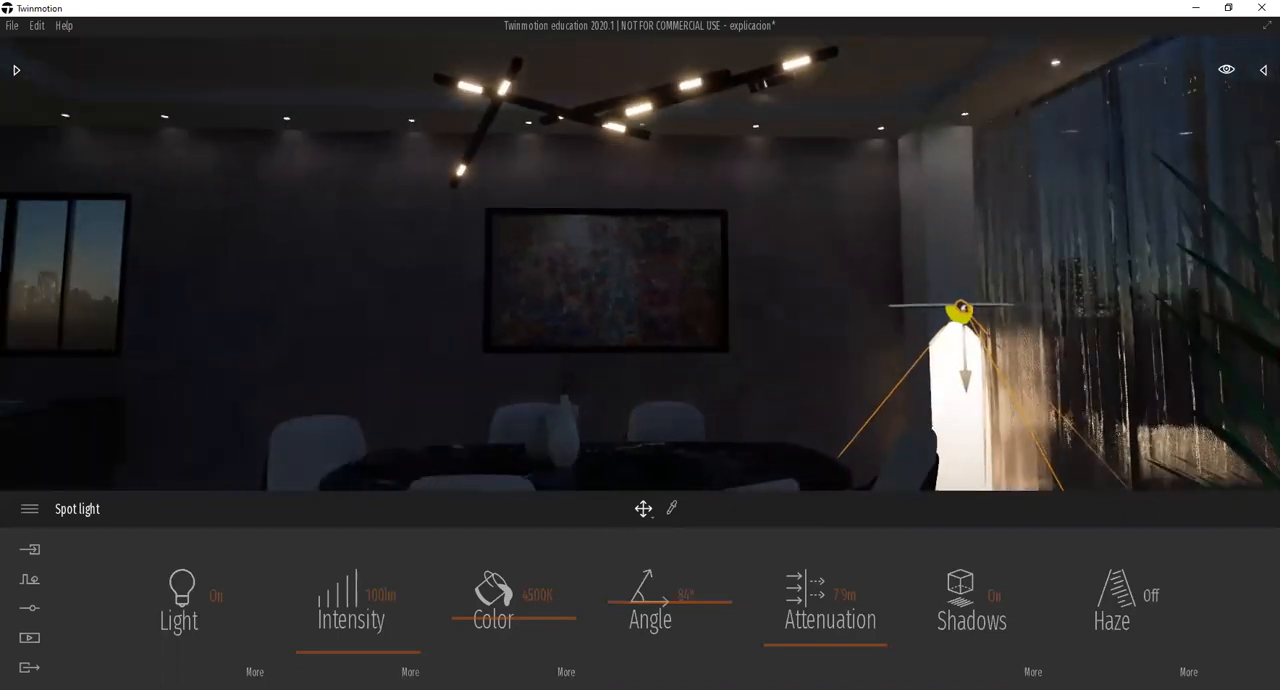
scroll(980, 326, up, 1)
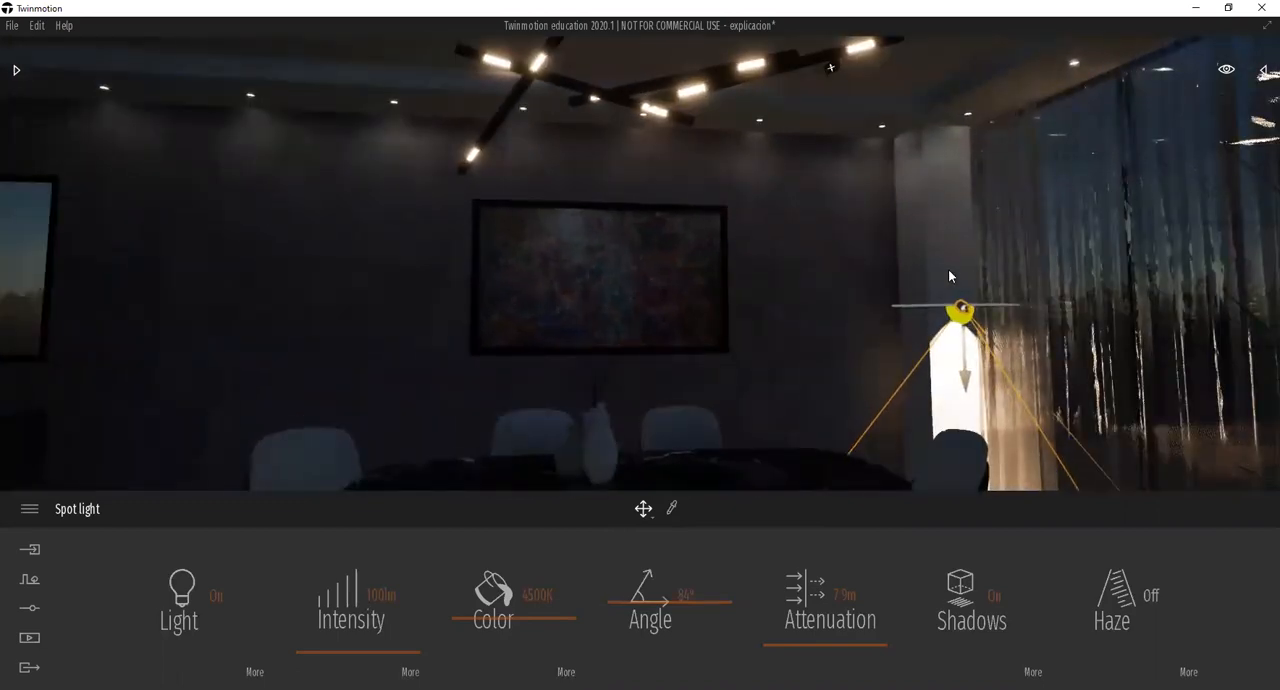
scroll(941, 288, down, 2)
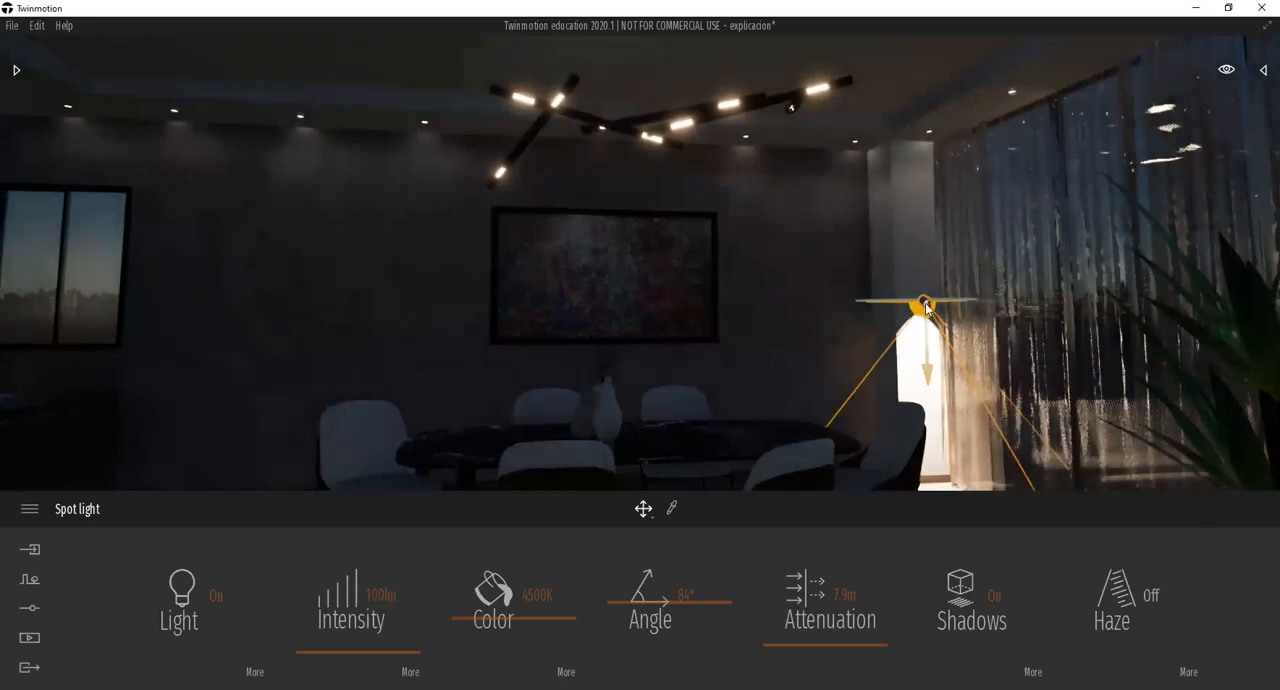
mouse_move(927, 310)
mouse_down()
mouse_move(912, 259)
mouse_move(917, 291)
mouse_up()
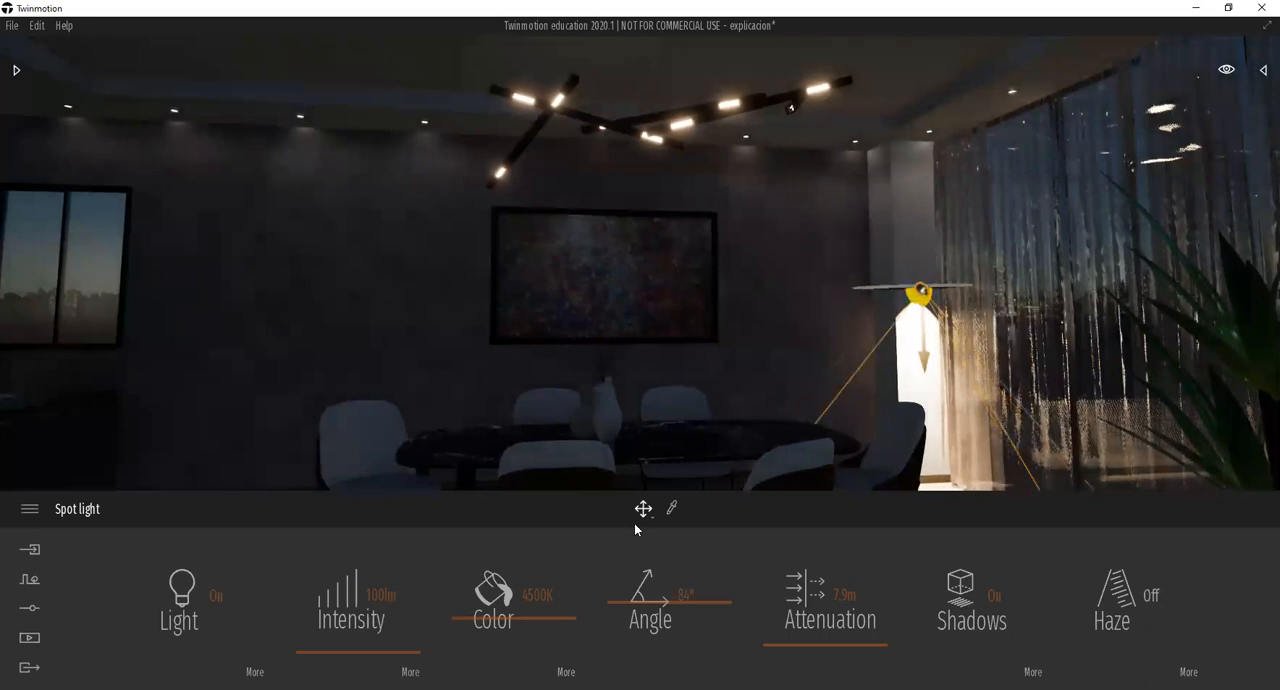
Rotate the spot light beside the curtain, aiming it across the painting and dining table and then up at the ceiling.
mouse_move(652, 517)
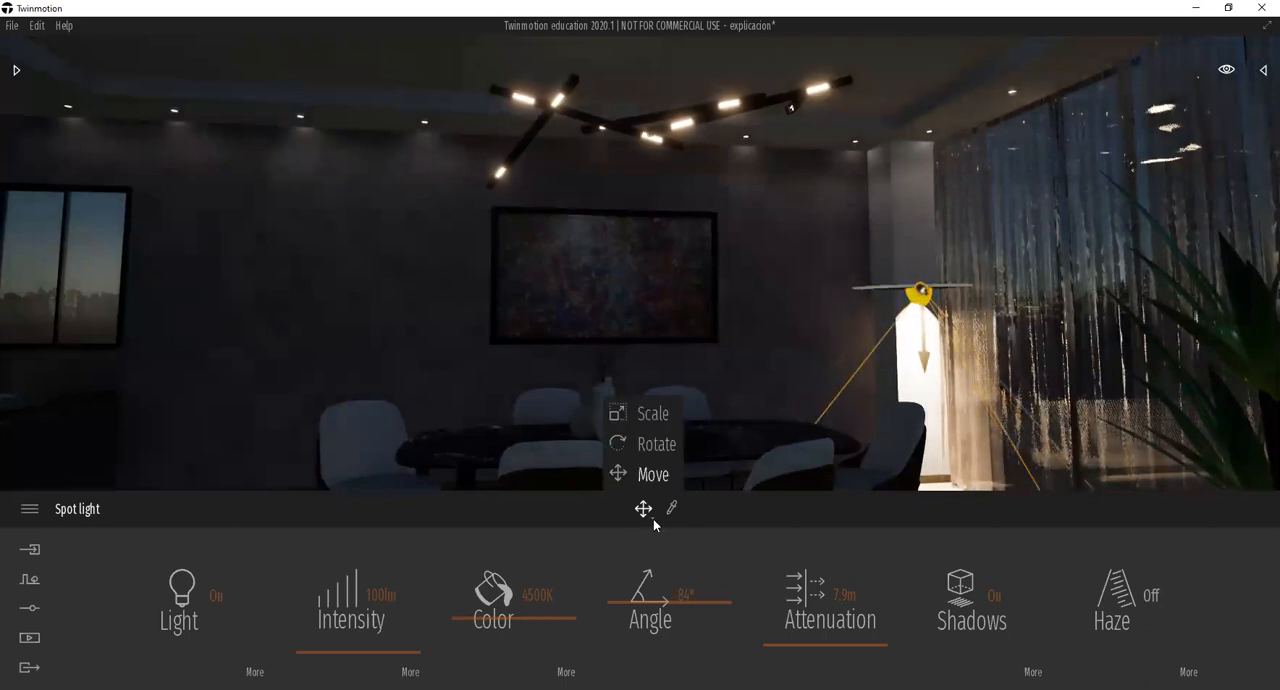
click(648, 447)
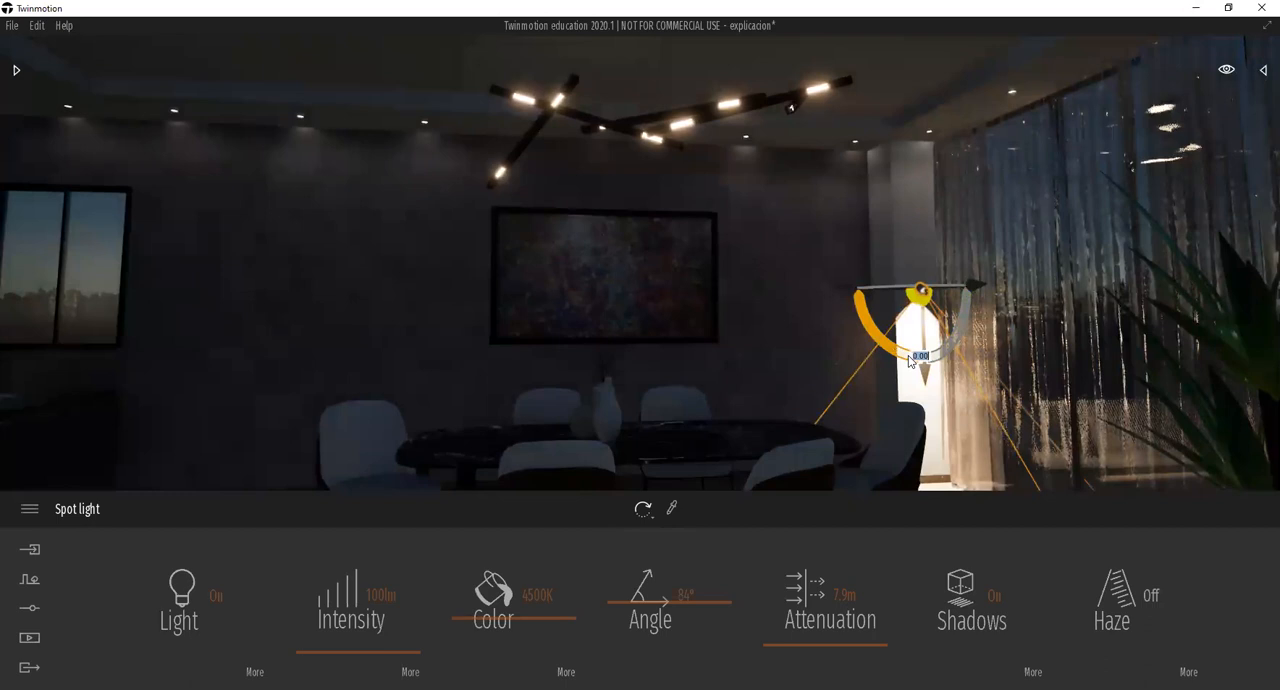
drag(910, 360, 892, 181)
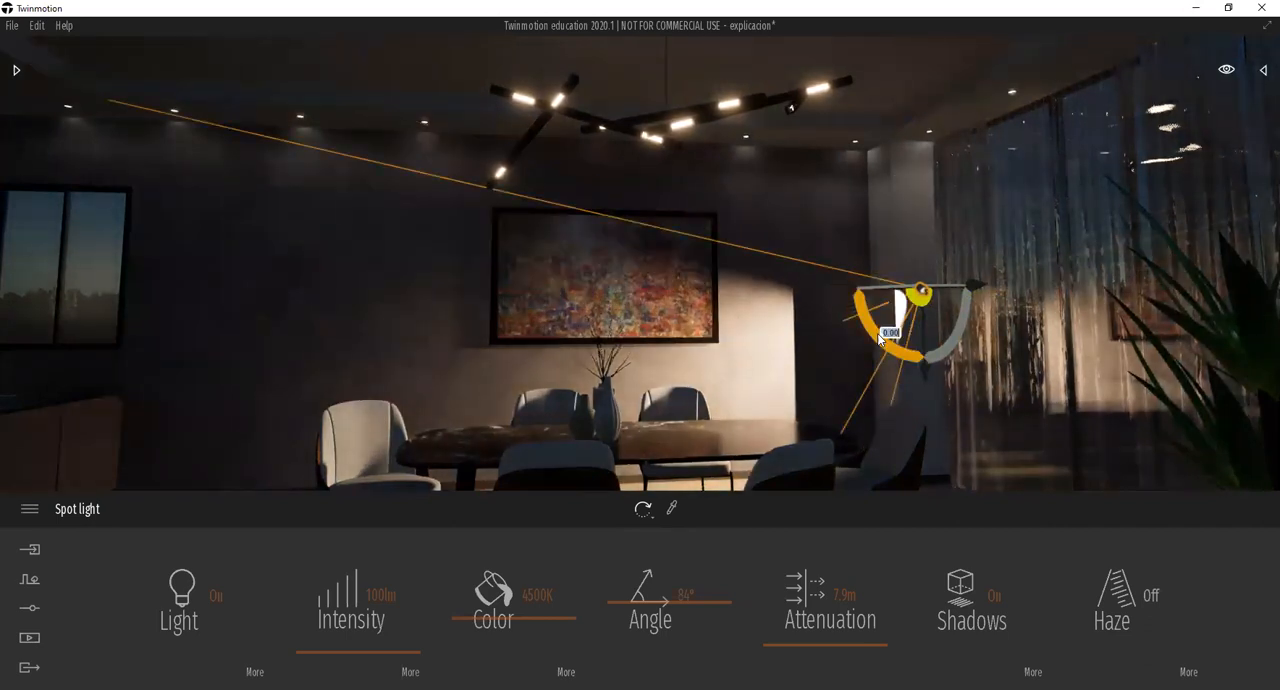
mouse_move(879, 329)
mouse_down()
mouse_move(891, 277)
mouse_move(863, 242)
mouse_move(910, 184)
mouse_move(870, 310)
mouse_up()
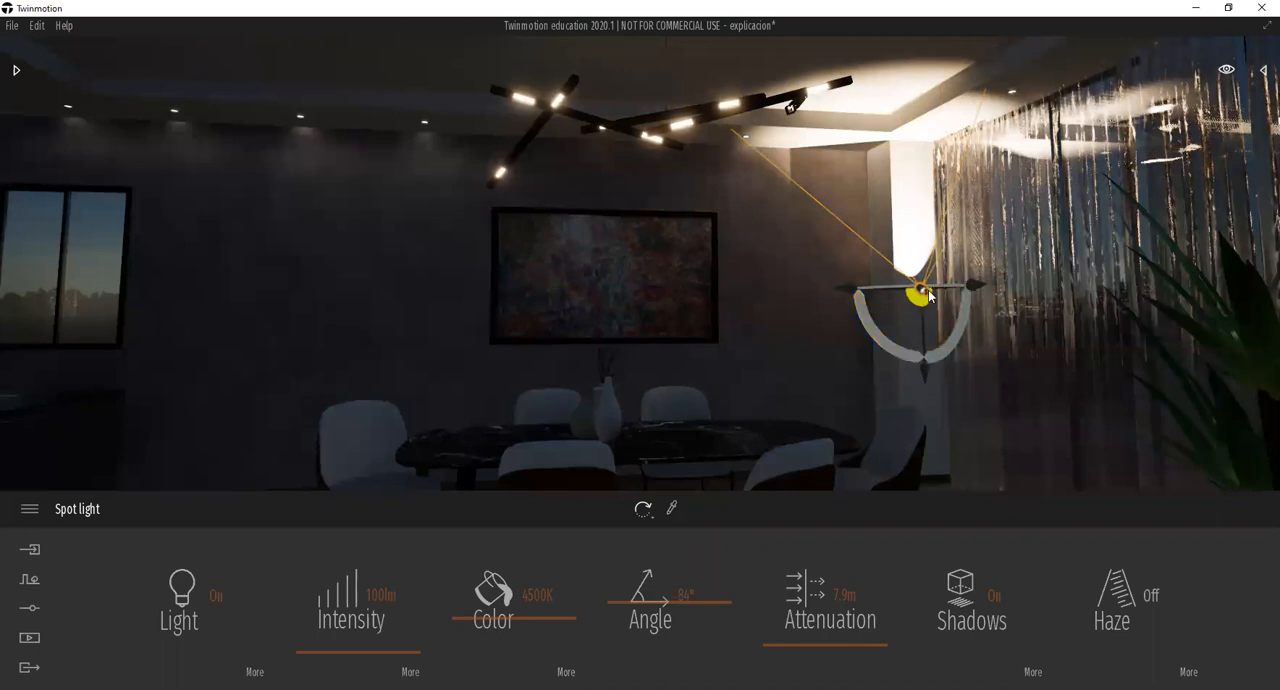
Move the spot light slightly higher on the column and rotate it from shining downward to shining up at the ceiling.
drag(922, 289, 912, 279)
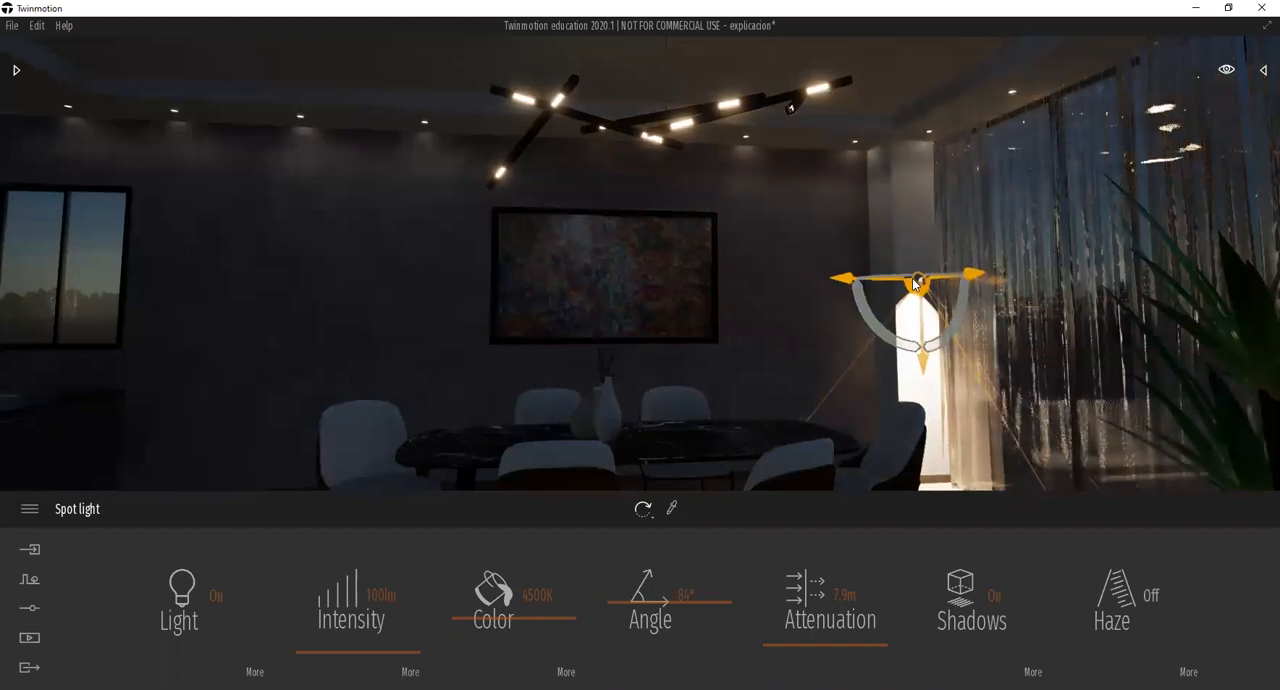
drag(890, 330, 851, 250)
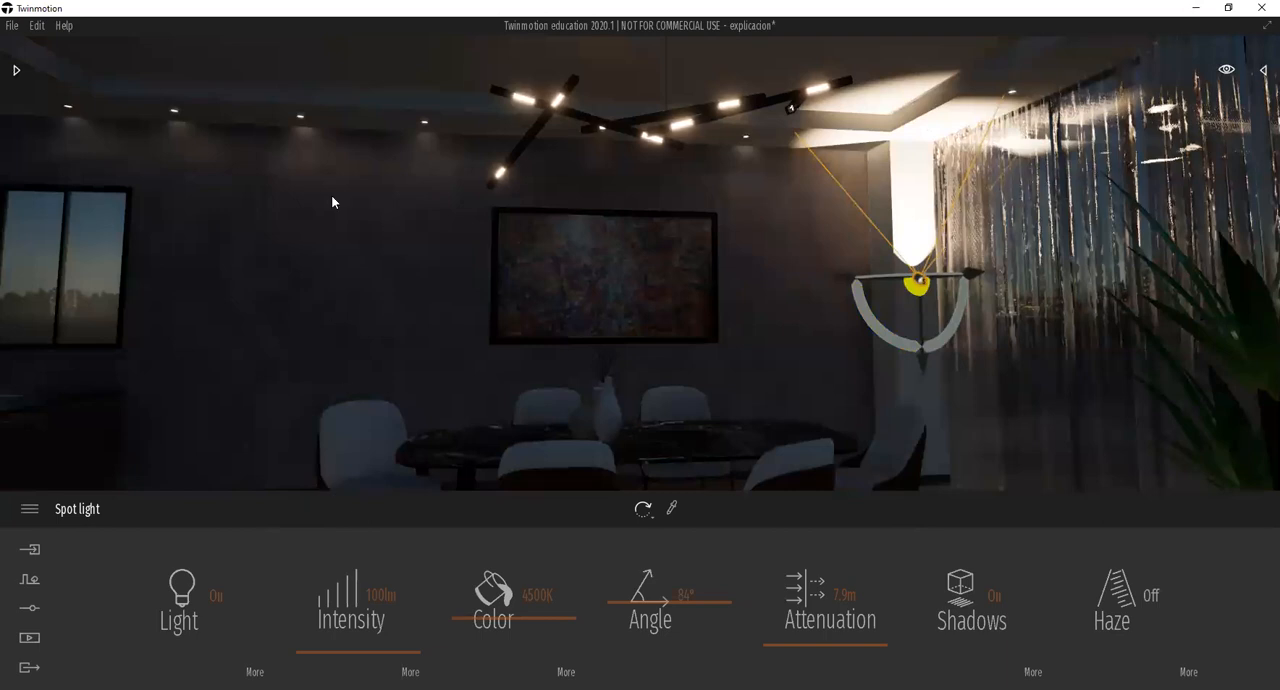
click(908, 337)
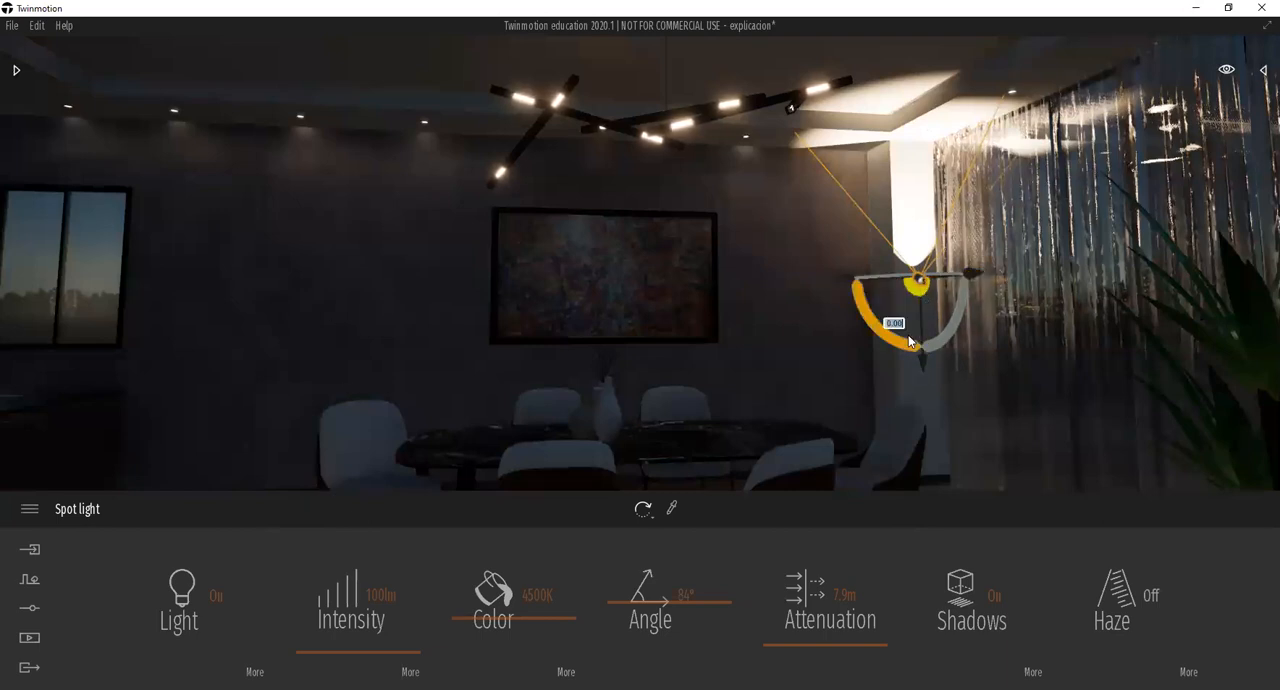